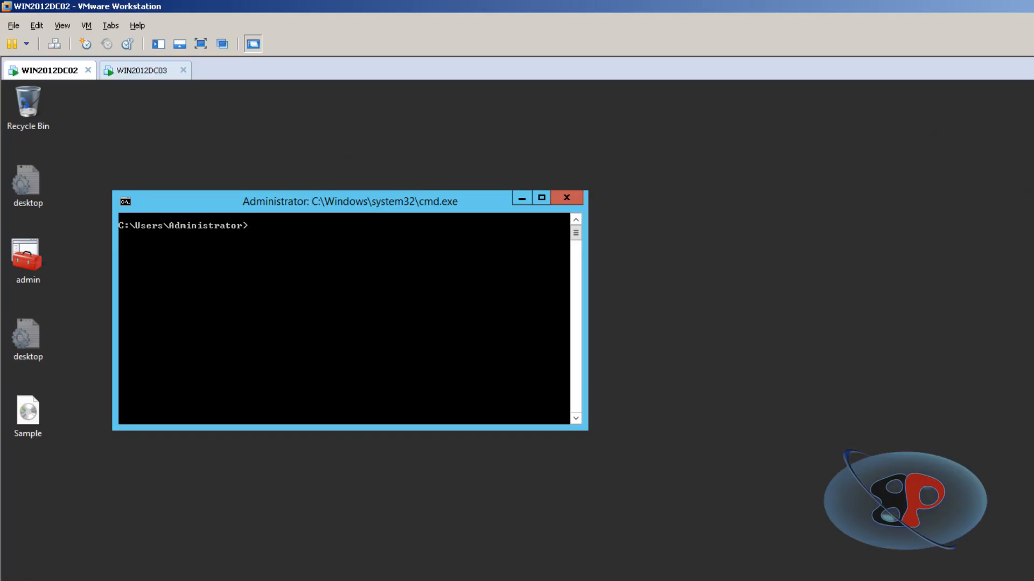
# Start a new typical virtual machine with the operating system installed later, using Linux, version Other Linux 2.6.x kernel.
pyautogui.click(14, 25)
pyautogui.click(25, 42)
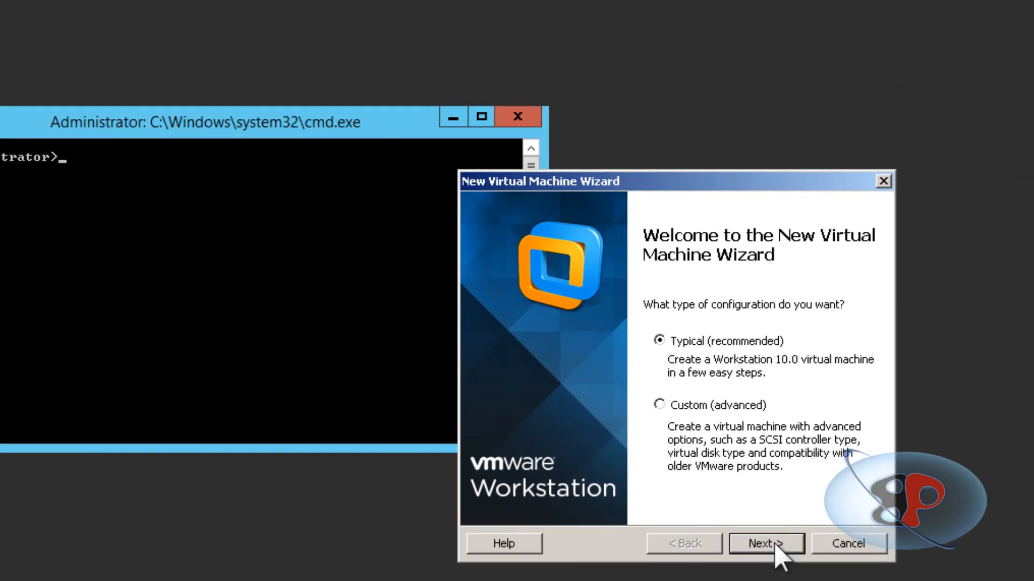
pyautogui.click(775, 546)
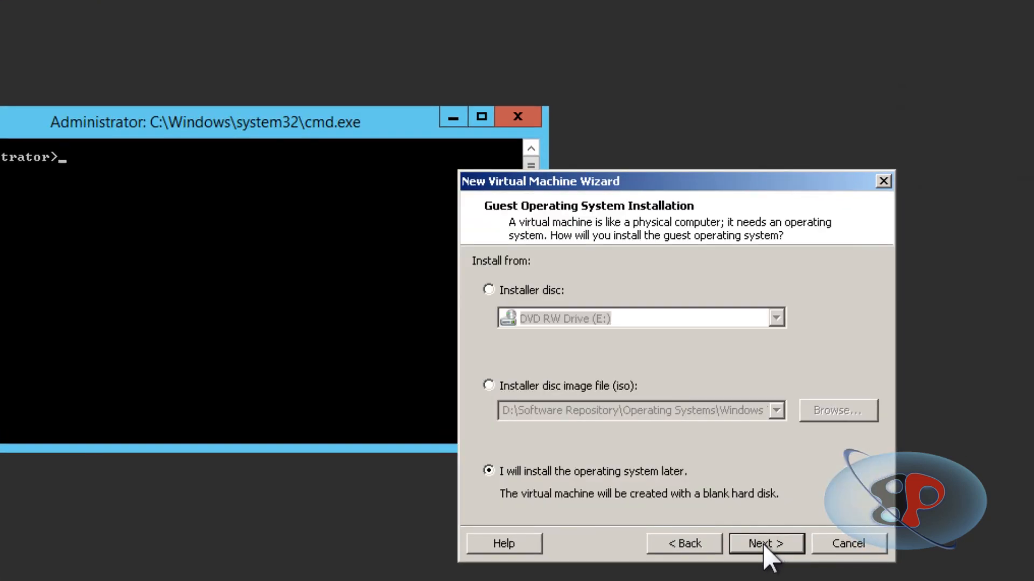
pyautogui.click(768, 551)
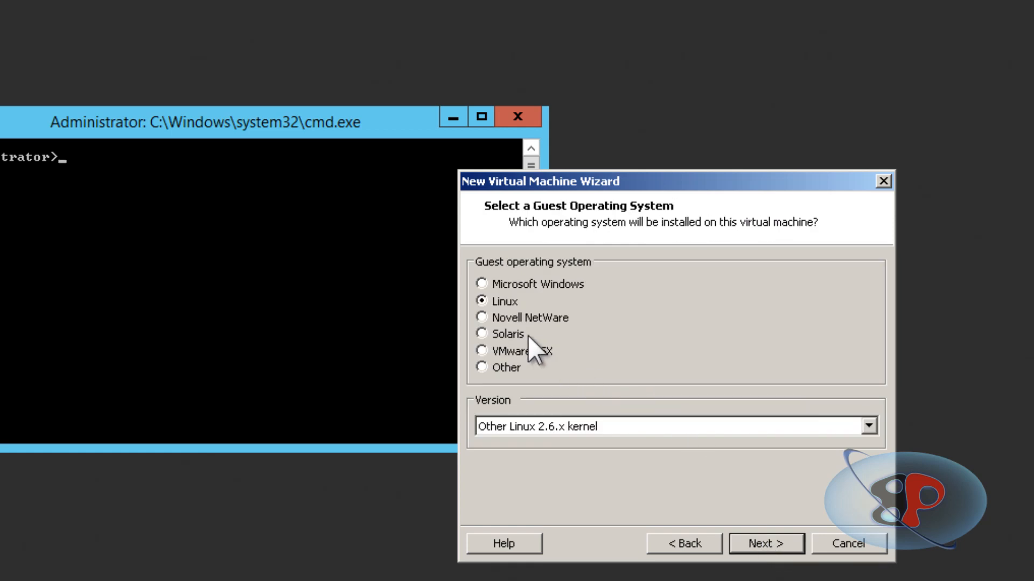
pyautogui.click(558, 431)
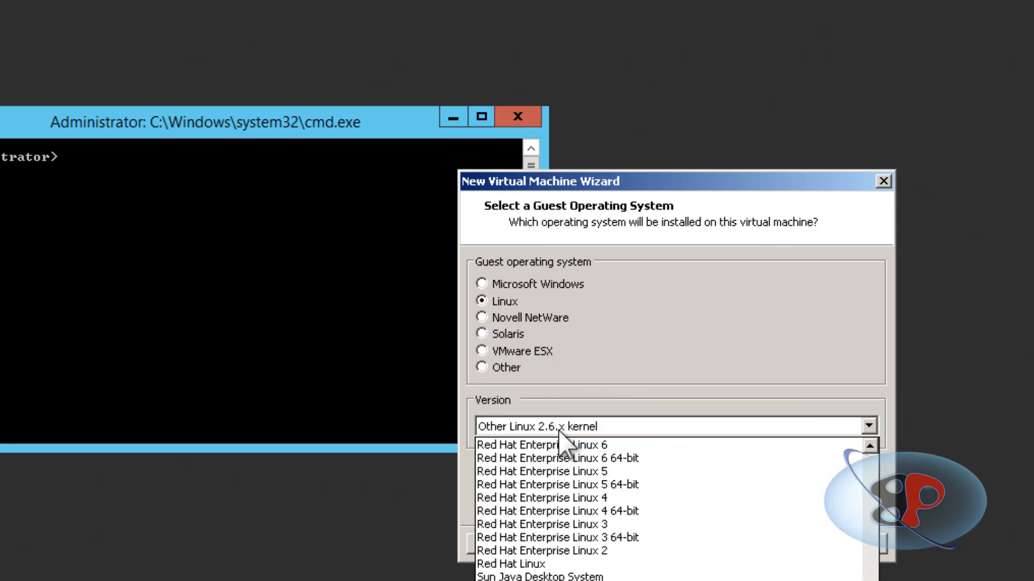
pyautogui.press('Escape')
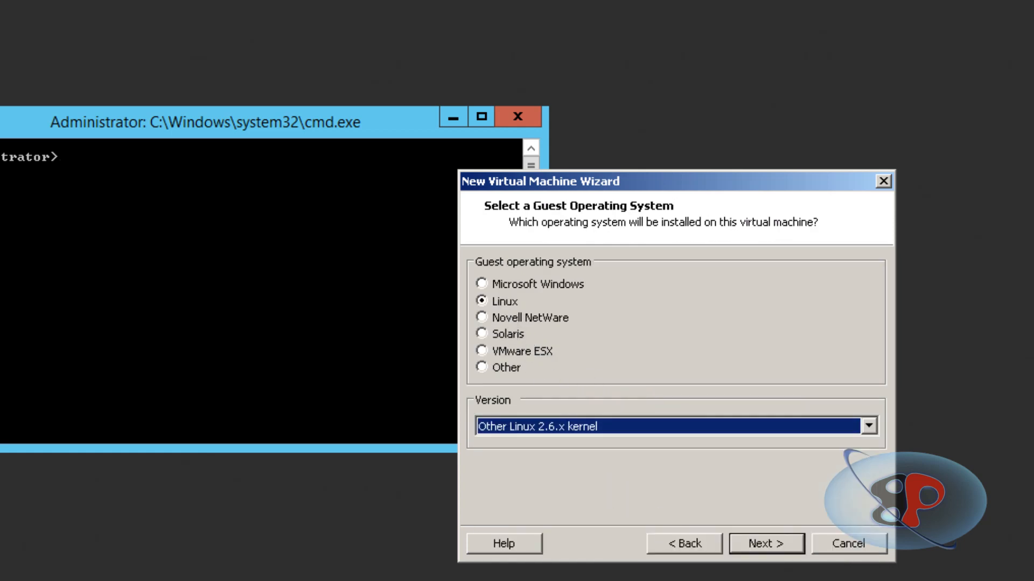
pyautogui.click(770, 549)
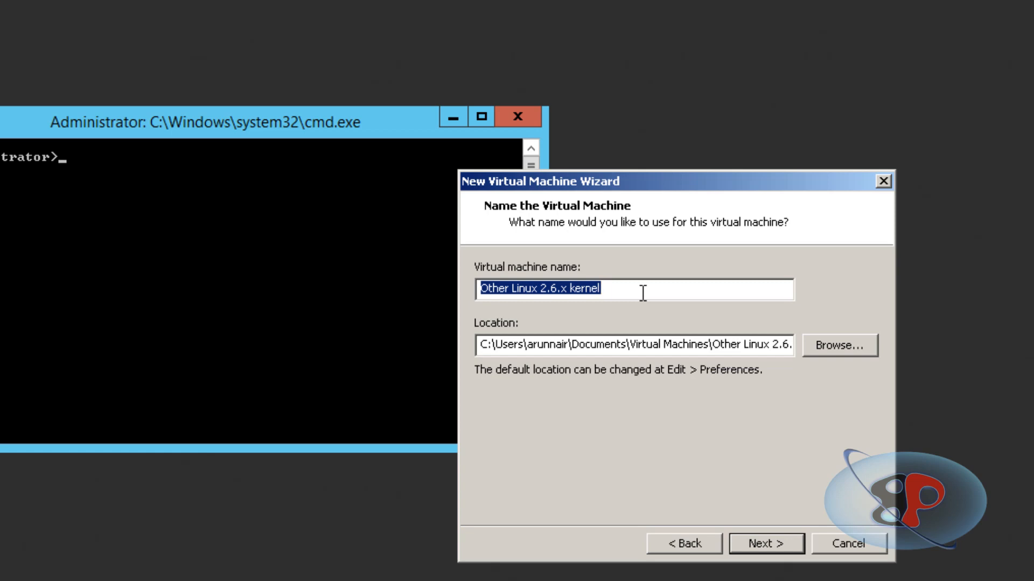
# Create the virtual machine as NY-ROUTER with a 0.1 GB single-file disk, and place its tab right after WIN2012DC02.
pyautogui.write('NY-ROUTER')
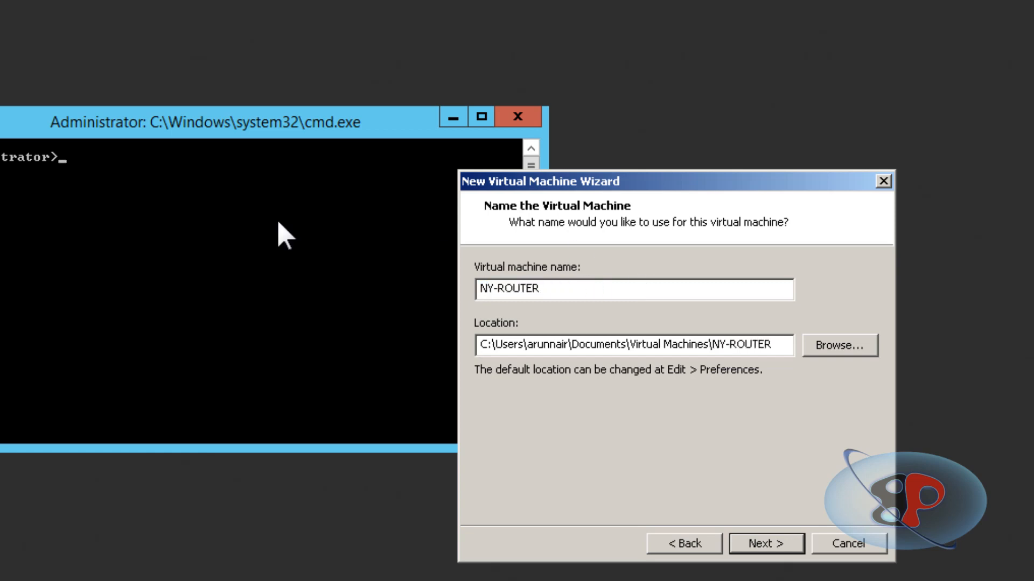
pyautogui.click(767, 544)
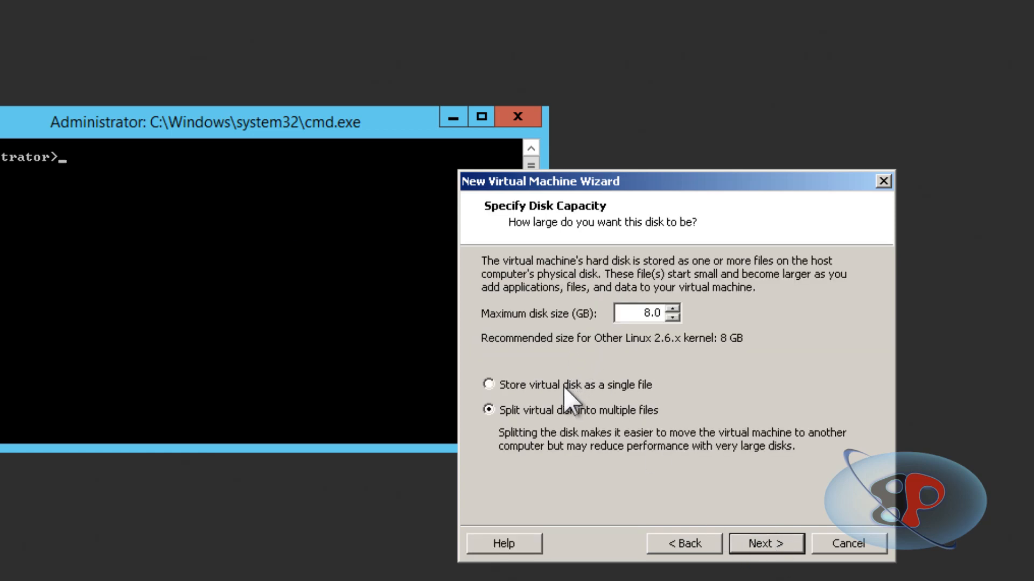
pyautogui.moveTo(619, 315); pyautogui.dragTo(754, 301)
pyautogui.write('0.1')
pyautogui.click(774, 545)
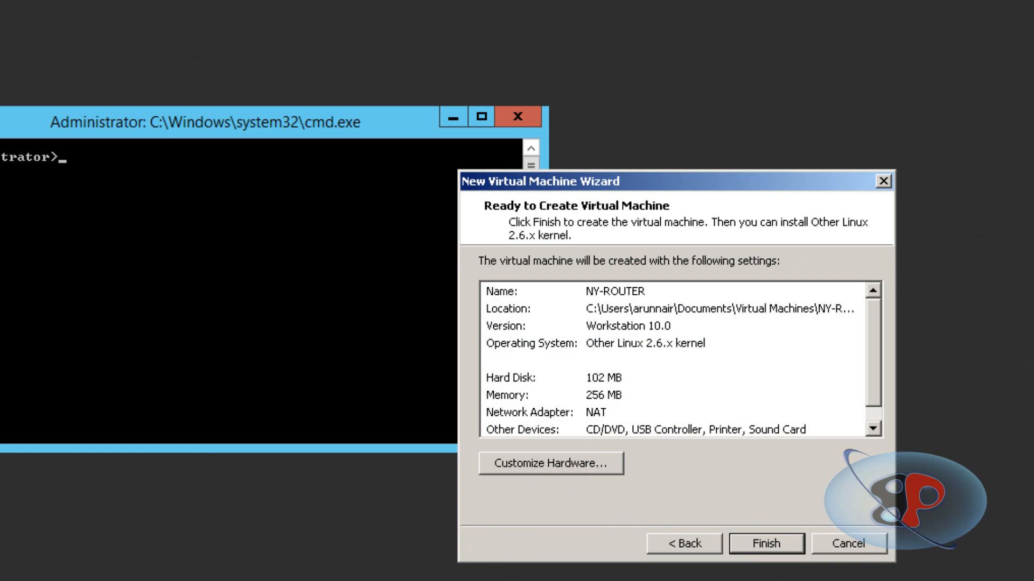
pyautogui.click(766, 544)
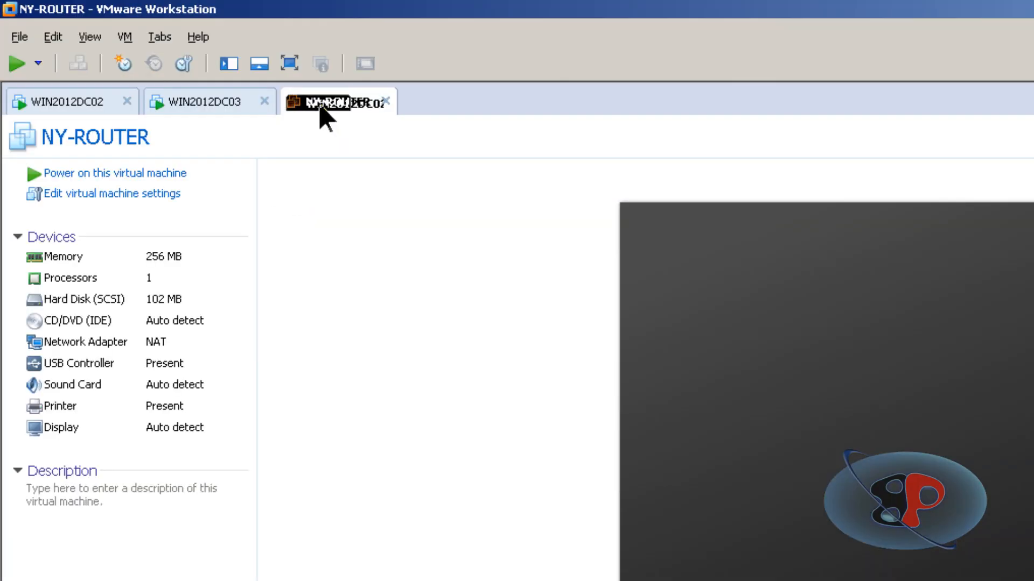
pyautogui.moveTo(325, 117); pyautogui.dragTo(164, 110)
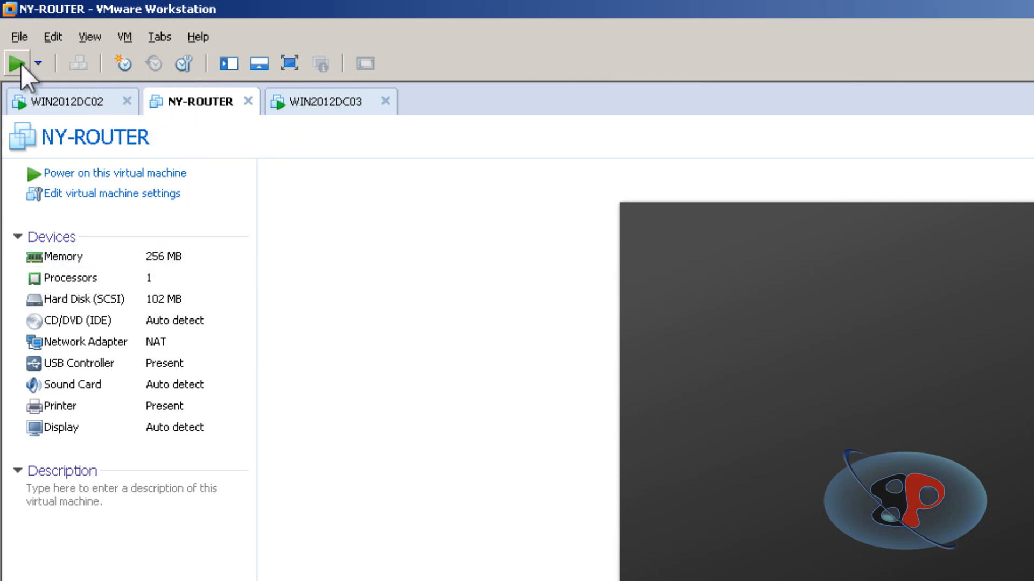
# Start a second typical virtual machine without an installer, keeping Linux with Other Linux 2.6.x kernel as guest system.
pyautogui.click(20, 36)
pyautogui.click(43, 67)
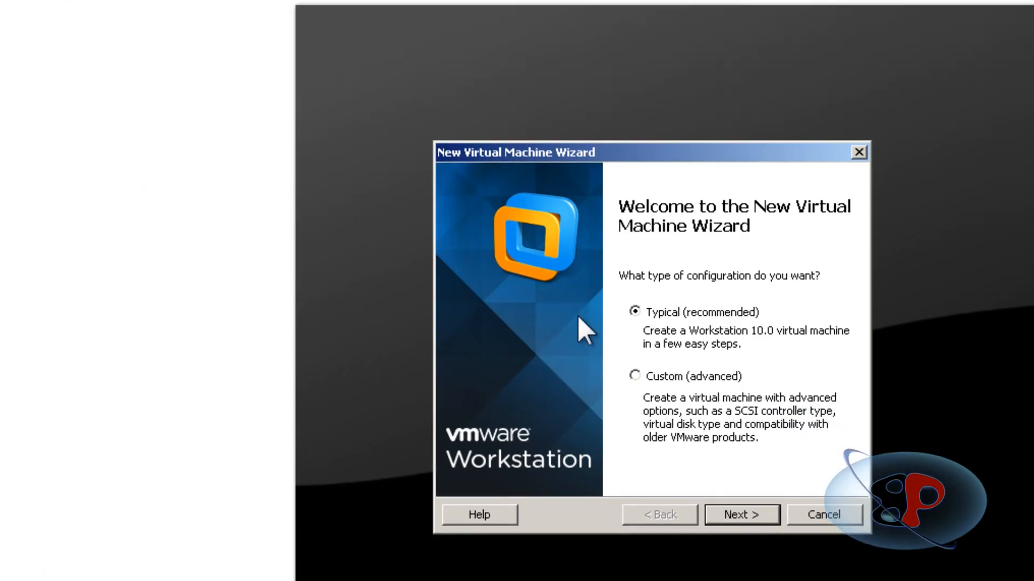
pyautogui.click(750, 517)
pyautogui.click(750, 517)
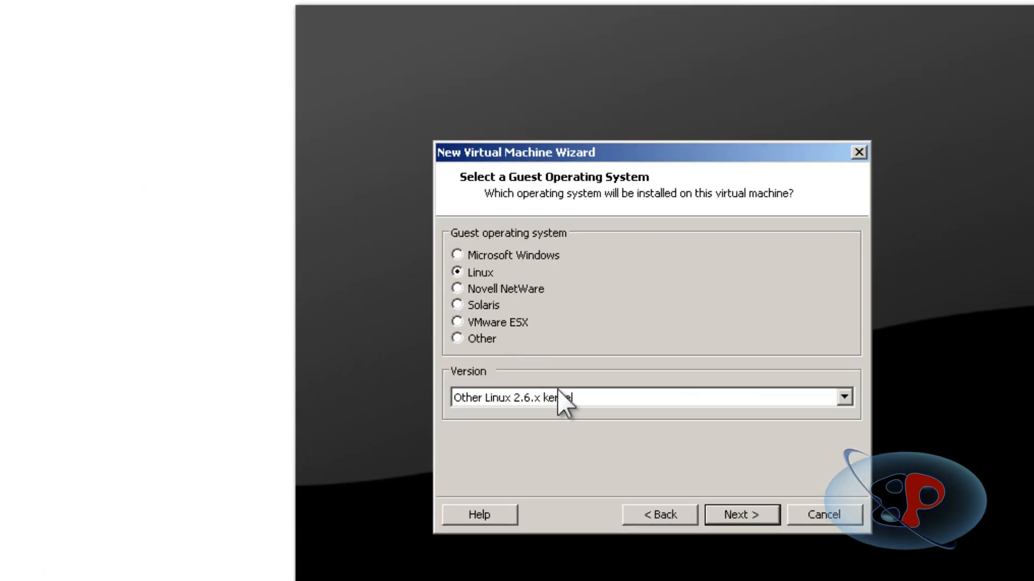
pyautogui.doubleClick(559, 394)
pyautogui.click(733, 518)
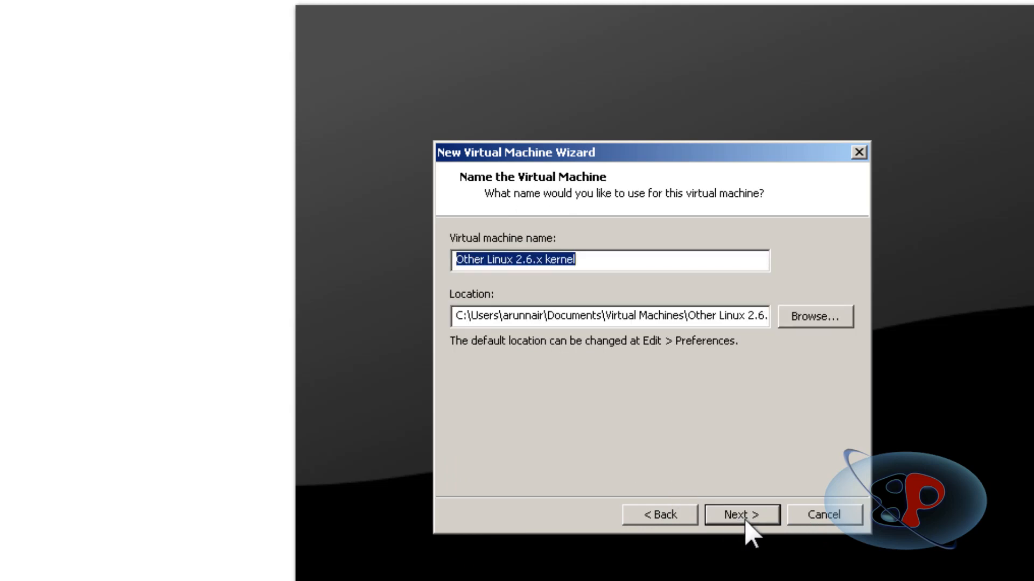
# Name the second virtual machine LAX-ROUTER and proceed to its disk capacity.
pyautogui.write('LAX')
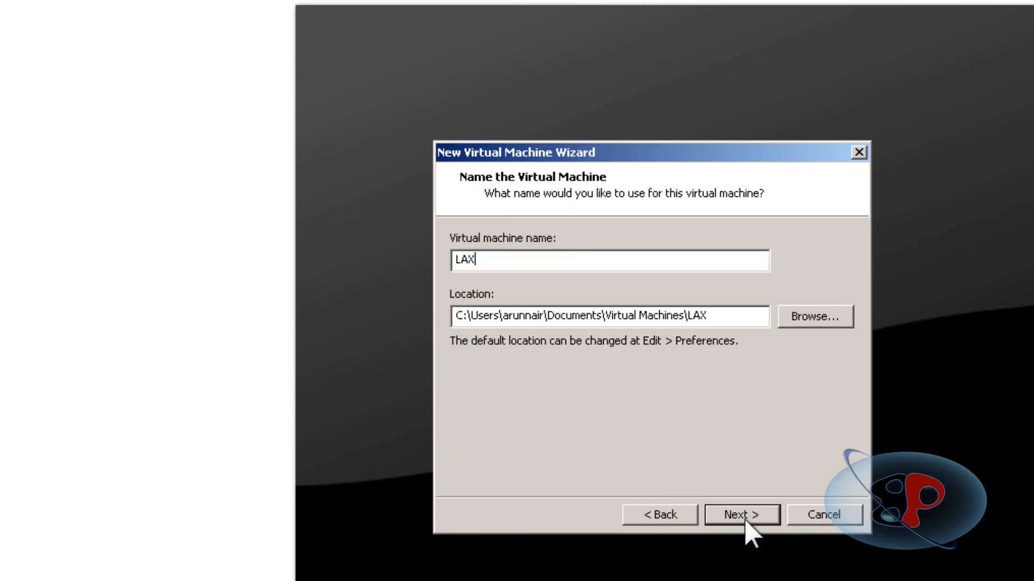
pyautogui.write('-ROUTEr')
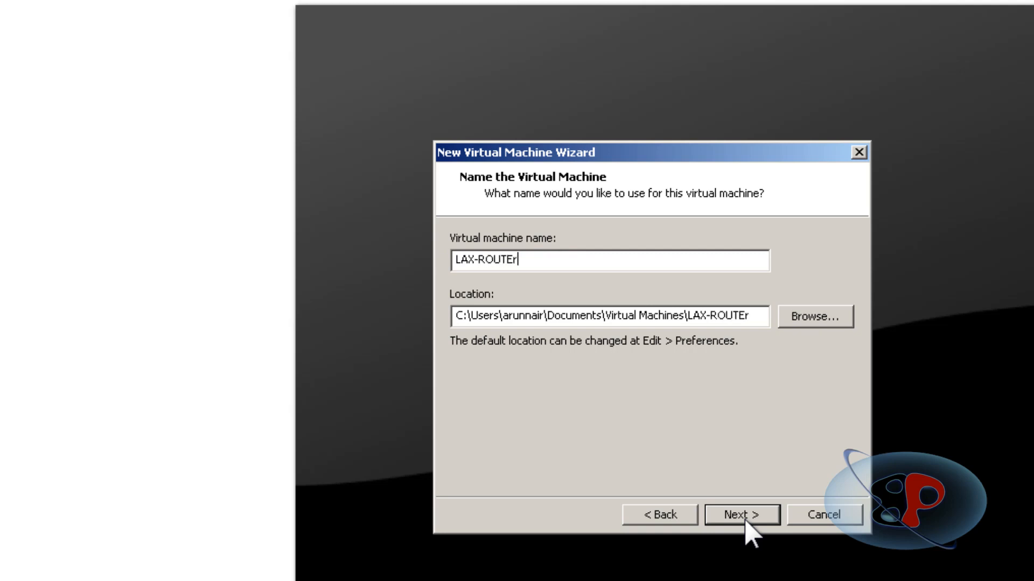
pyautogui.write('R')
pyautogui.click(741, 516)
# Finish creating LAX-ROUTER with a 0.1 GB single-file disk, and place its tab between NY-ROUTER and WIN2012DC03.
pyautogui.click(550, 357)
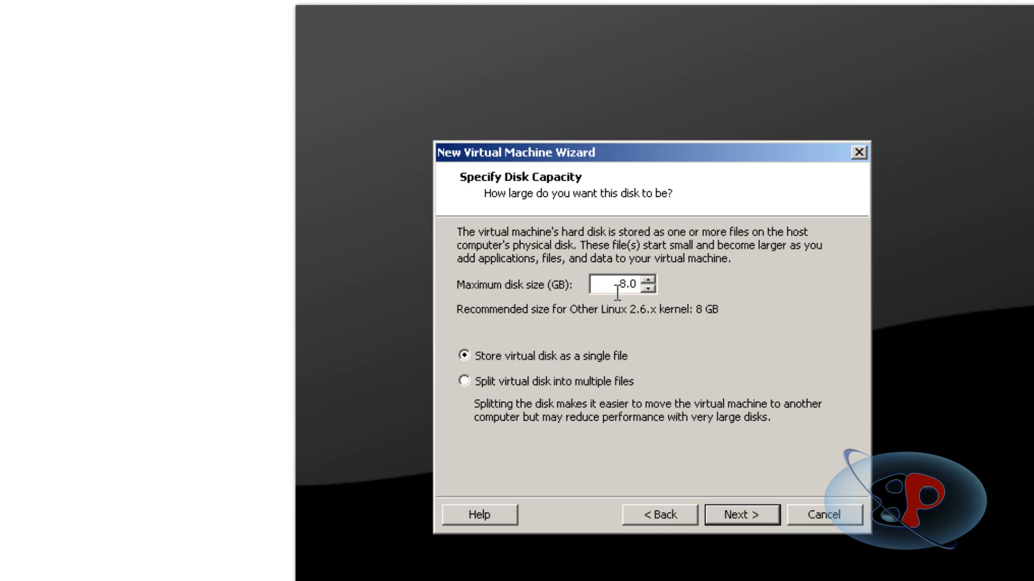
pyautogui.doubleClick(617, 286)
pyautogui.write('0.1')
pyautogui.click(750, 517)
pyautogui.click(742, 515)
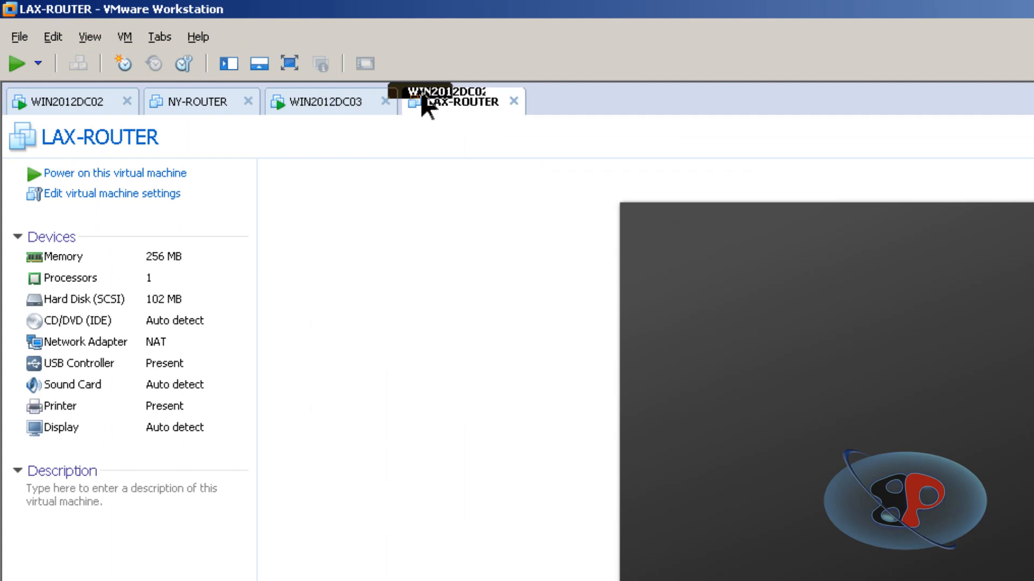
pyautogui.moveTo(425, 105); pyautogui.dragTo(312, 108)
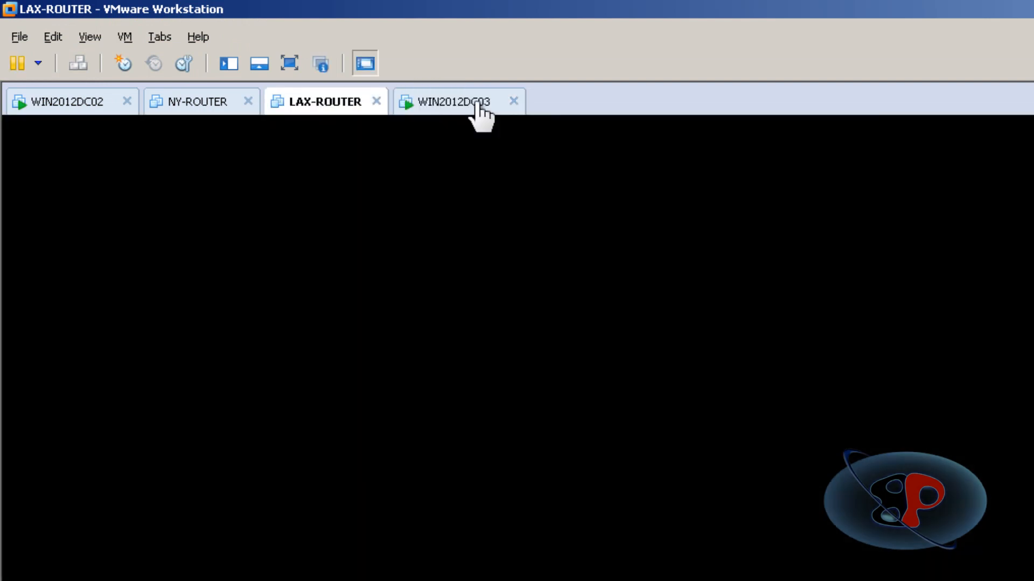
# View the WIN2012DC03, LAX-ROUTER, WIN2012DC02 and NY-ROUTER virtual machines in turn.
pyautogui.click(477, 104)
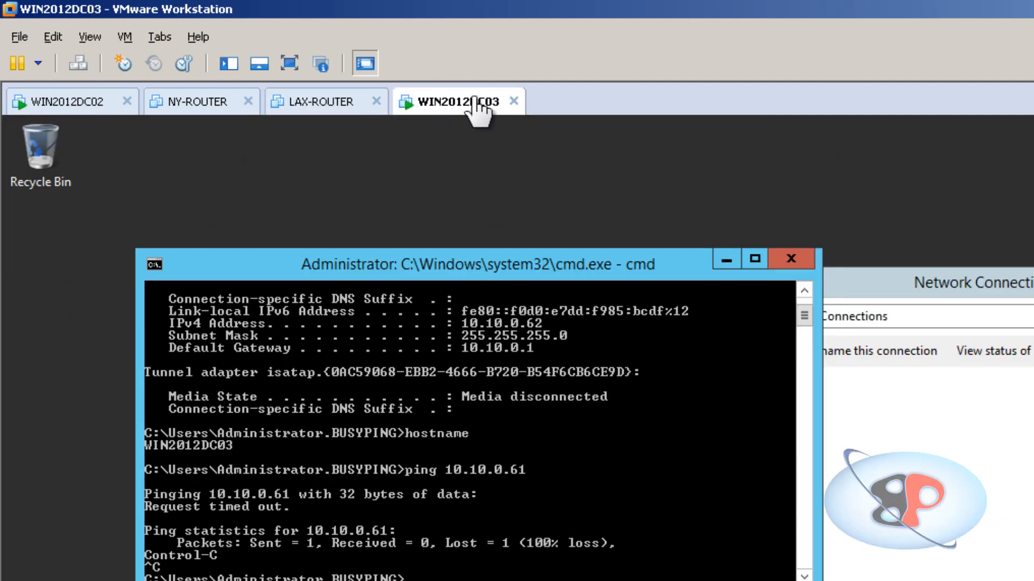
pyautogui.click(345, 106)
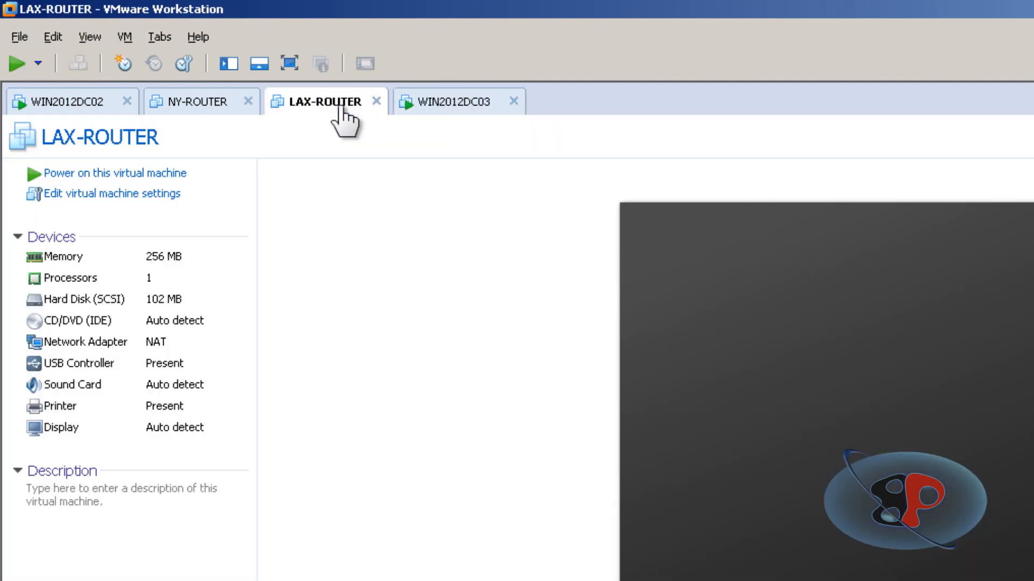
pyautogui.click(61, 113)
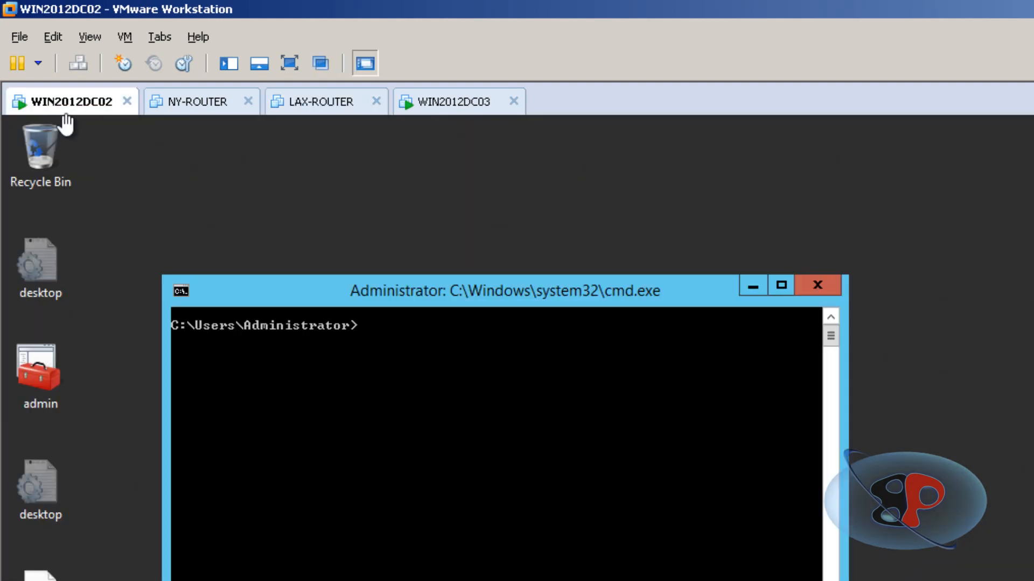
pyautogui.click(183, 110)
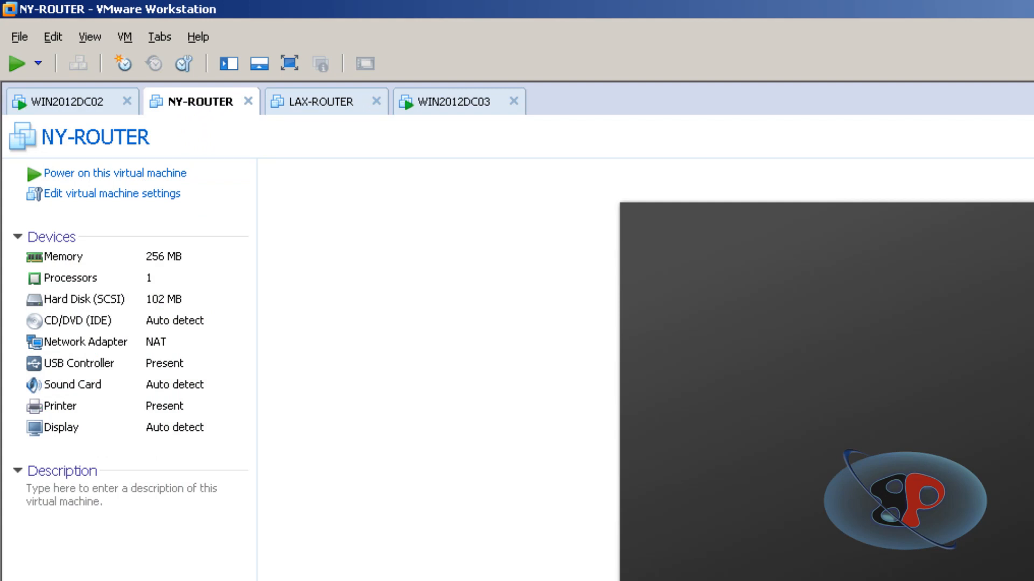
# Switch to Windows Explorer, inspect virtual_router.flp in the Freesco Virtual Router folder, and return to VMware Workstation.
pyautogui.click(560, 554)
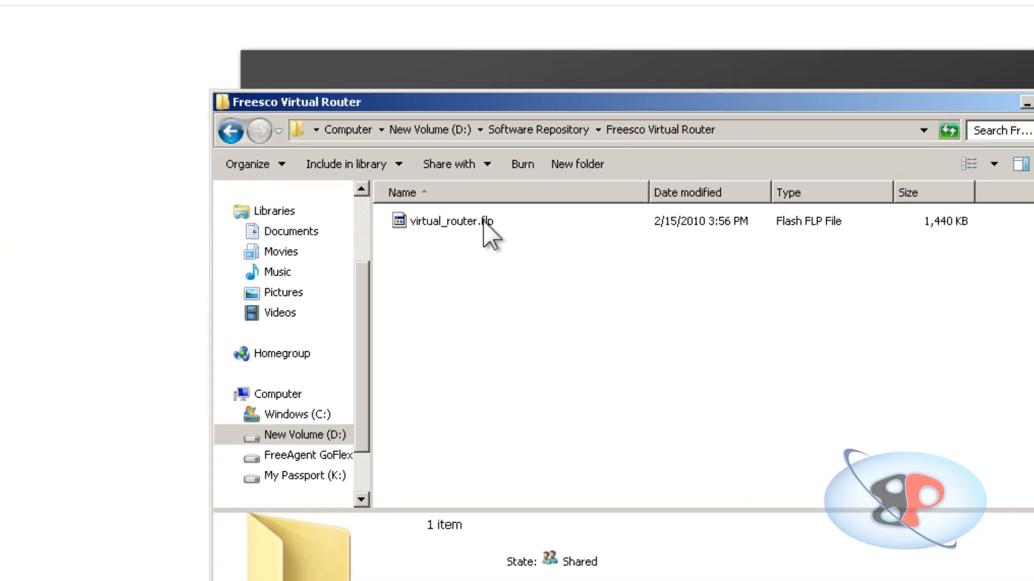
pyautogui.click(483, 223)
pyautogui.click(479, 282)
pyautogui.click(476, 226)
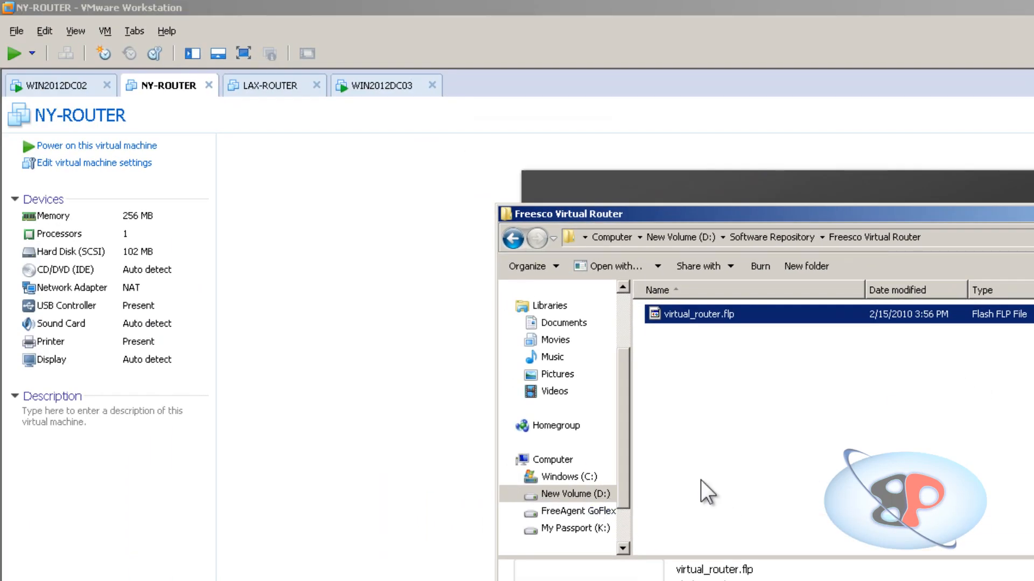
pyautogui.click(471, 322)
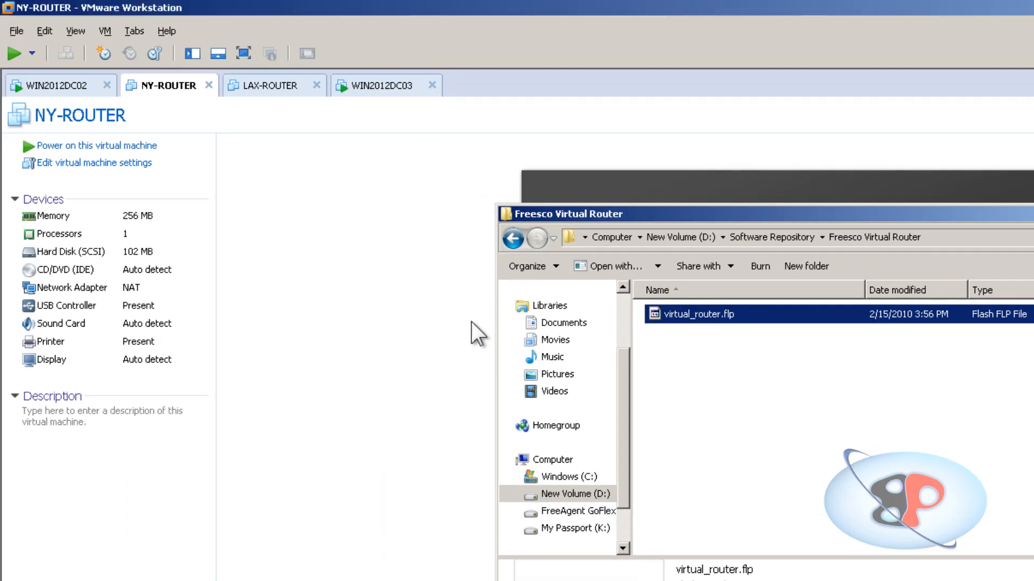
# Remove the SCSI hard disk and the CD/DVD drive from NY-ROUTER's hardware settings.
pyautogui.rightClick(168, 88)
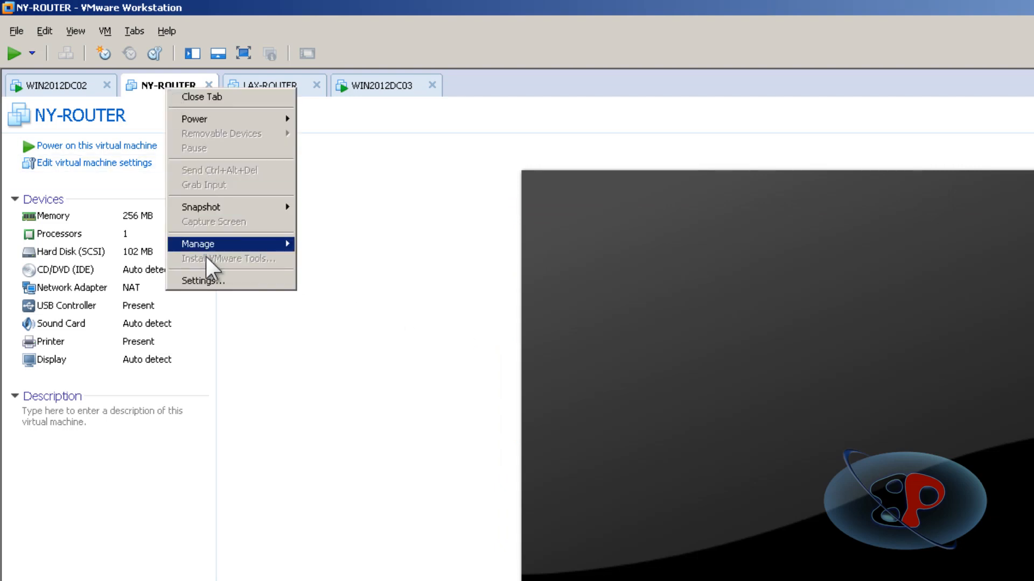
pyautogui.click(209, 276)
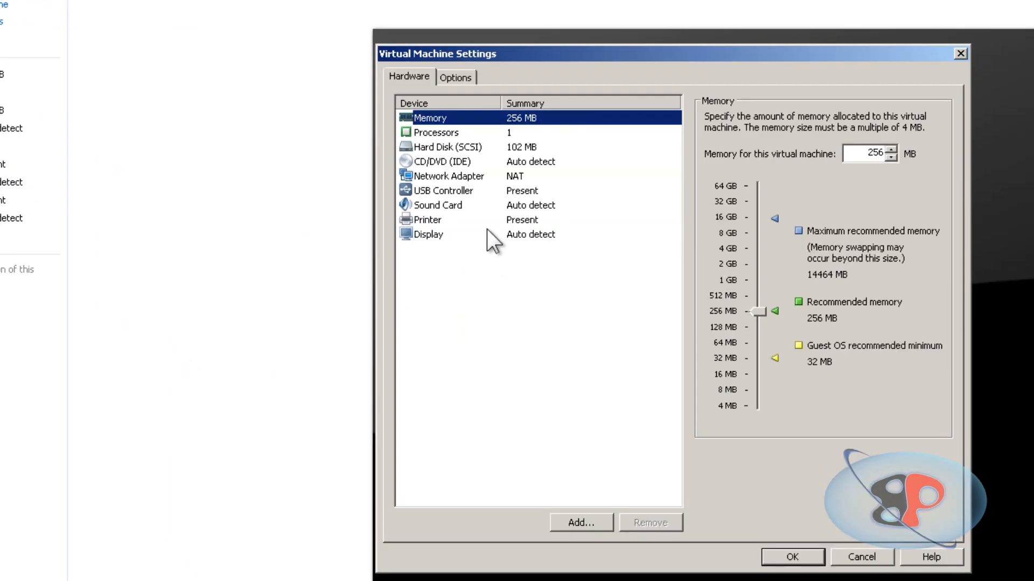
pyautogui.click(468, 149)
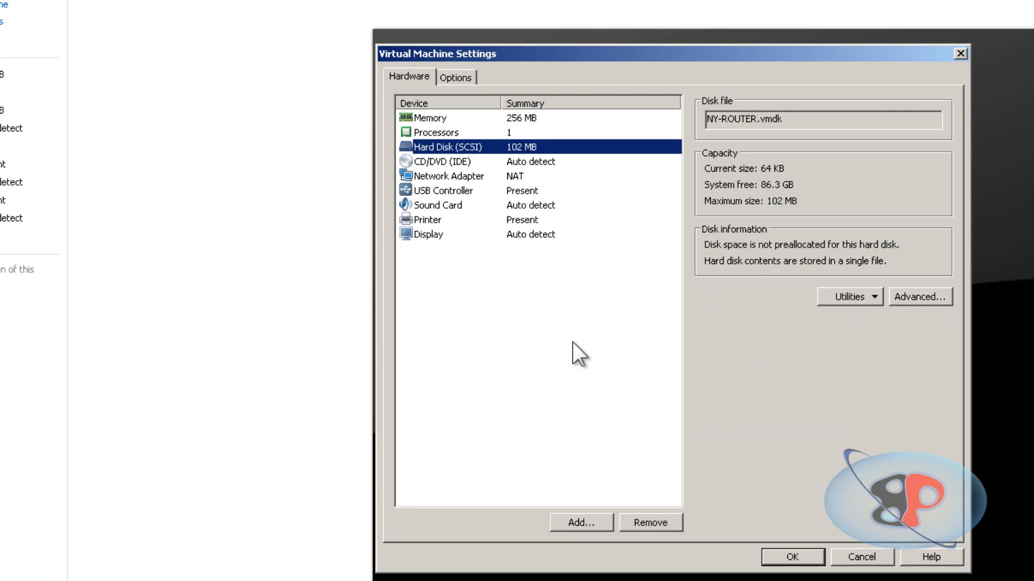
pyautogui.click(658, 530)
pyautogui.click(442, 143)
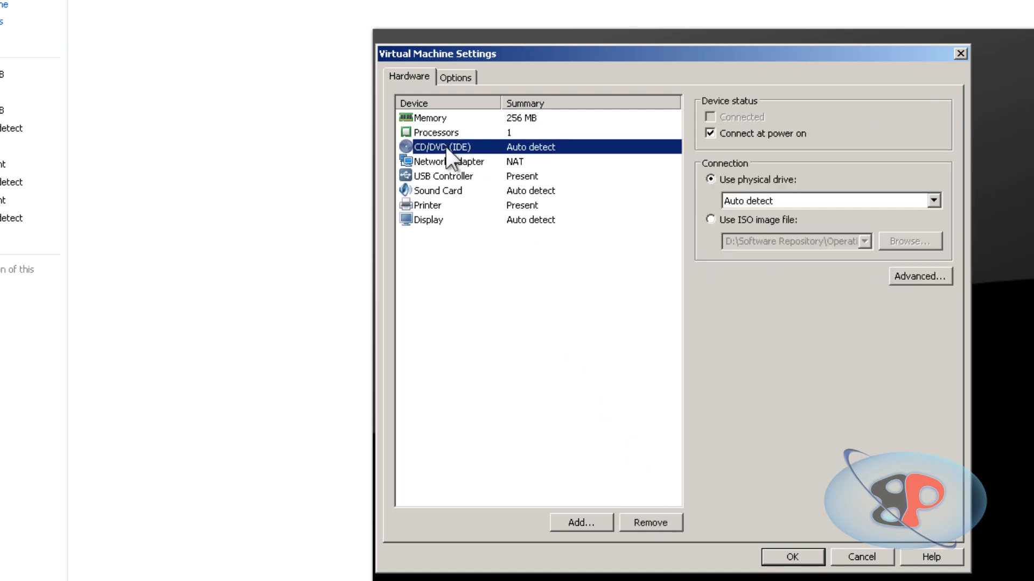
pyautogui.click(646, 520)
# Remove the USB controller, sound card and printer from NY-ROUTER's hardware.
pyautogui.click(473, 160)
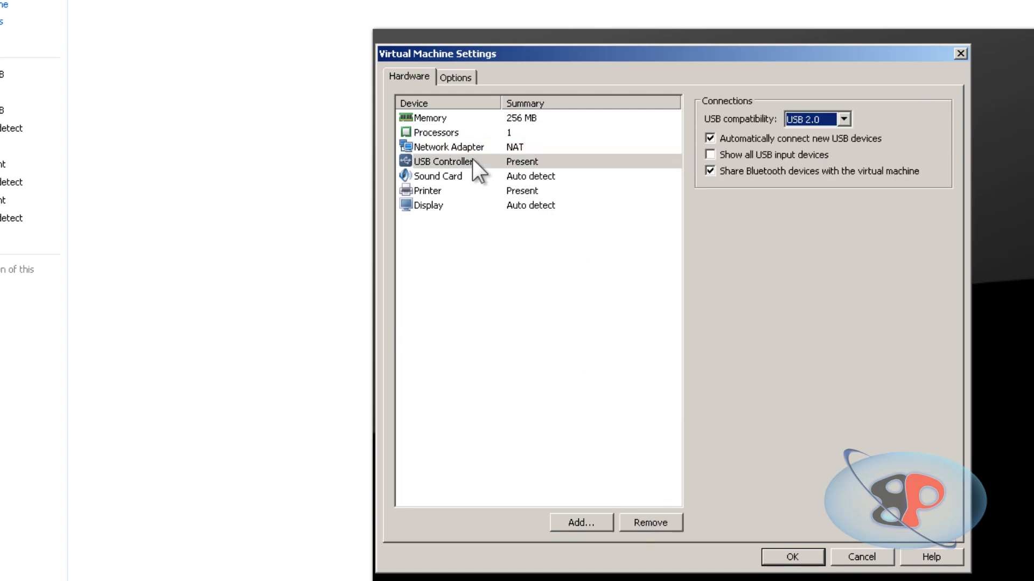
pyautogui.click(645, 522)
pyautogui.click(443, 162)
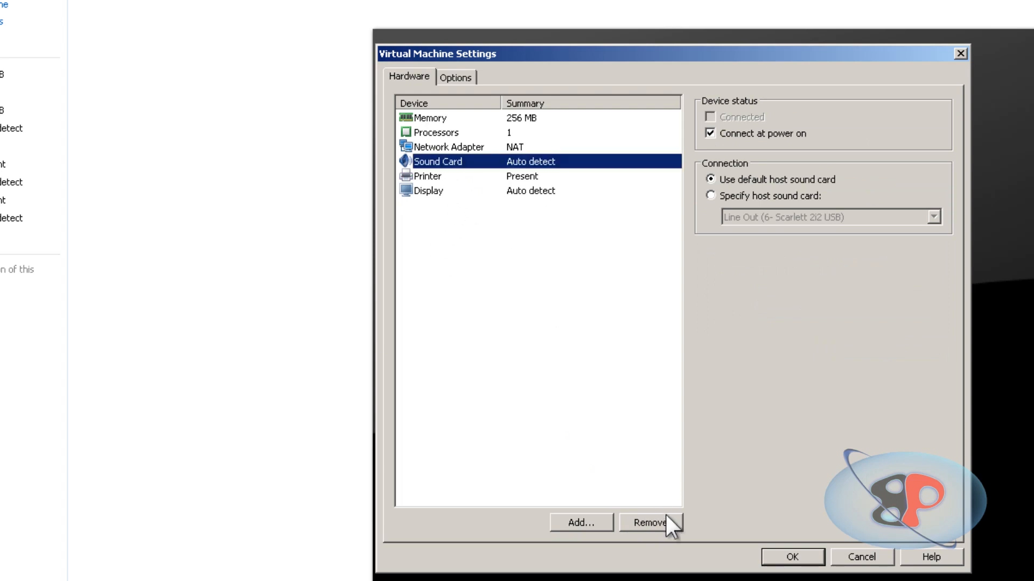
pyautogui.click(665, 519)
pyautogui.click(425, 159)
pyautogui.click(677, 525)
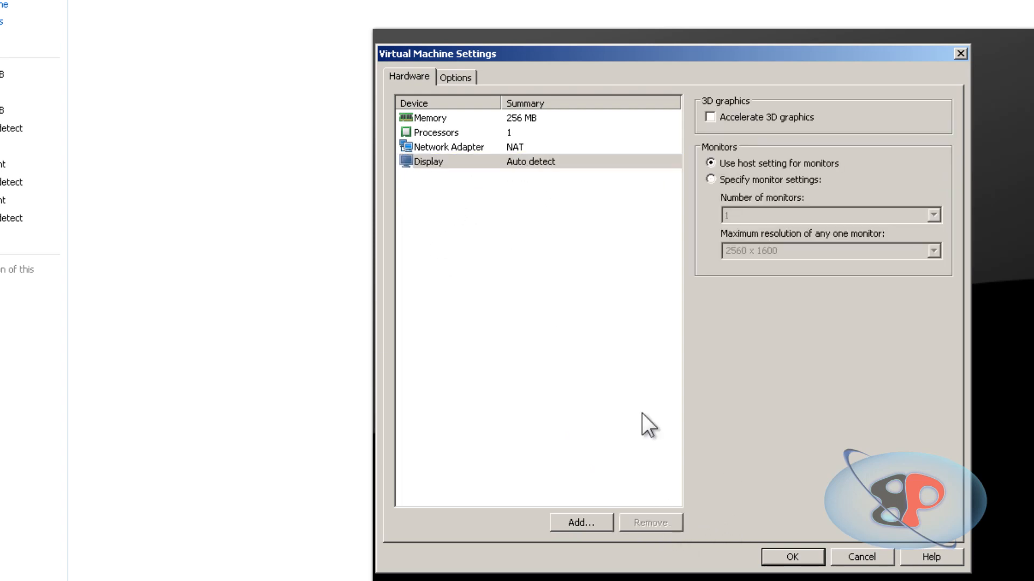
# Set NY-ROUTER's network adapter to a bridged connection to the physical network.
pyautogui.click(471, 150)
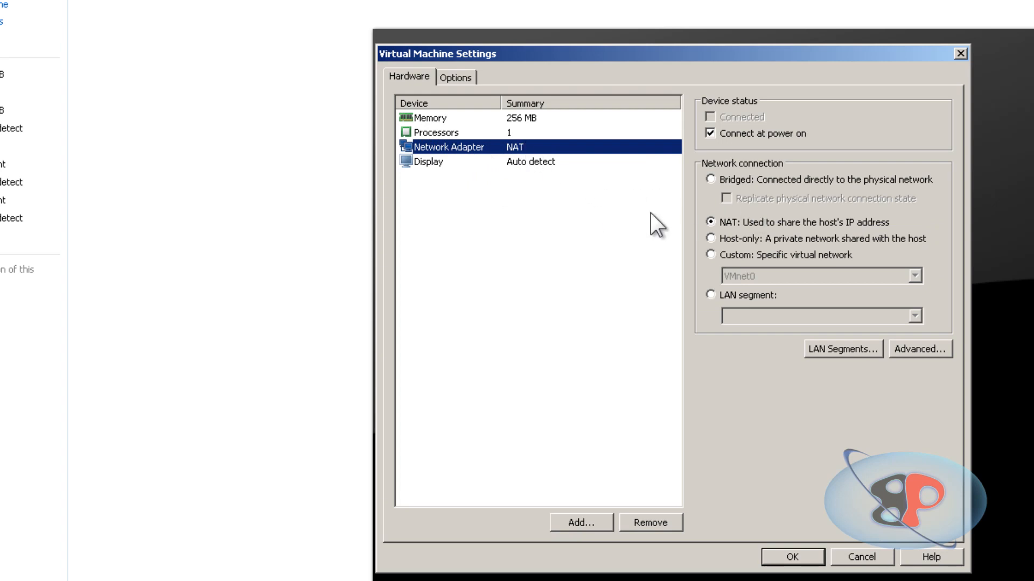
pyautogui.click(721, 180)
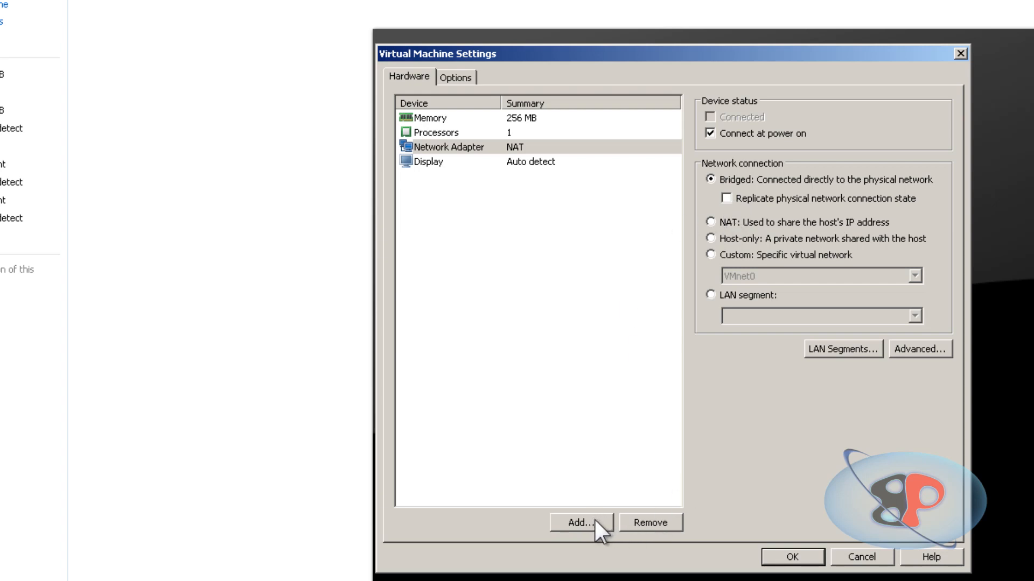
# Add a second network adapter to NY-ROUTER with a host-only connection.
pyautogui.click(465, 149)
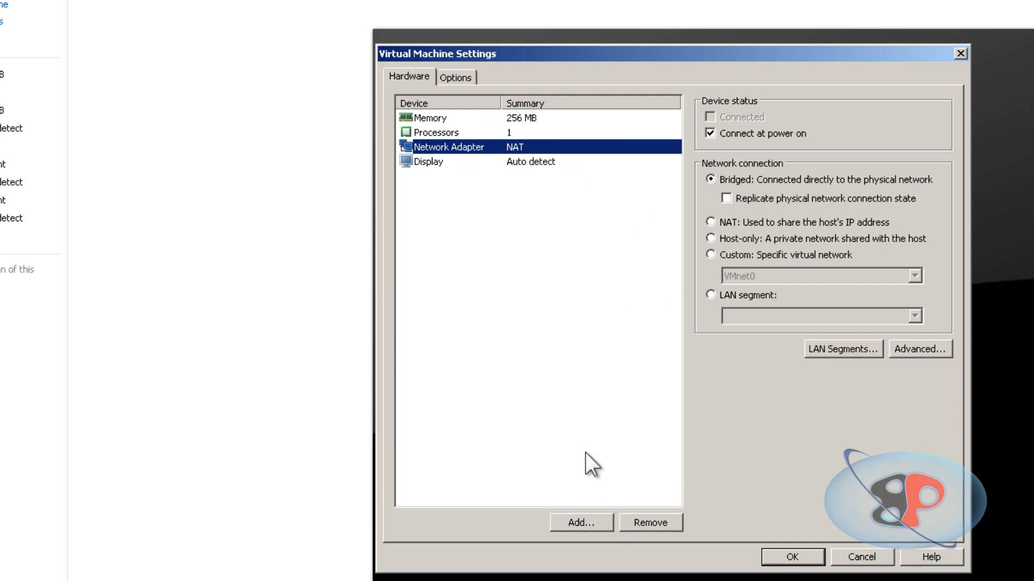
pyautogui.click(582, 522)
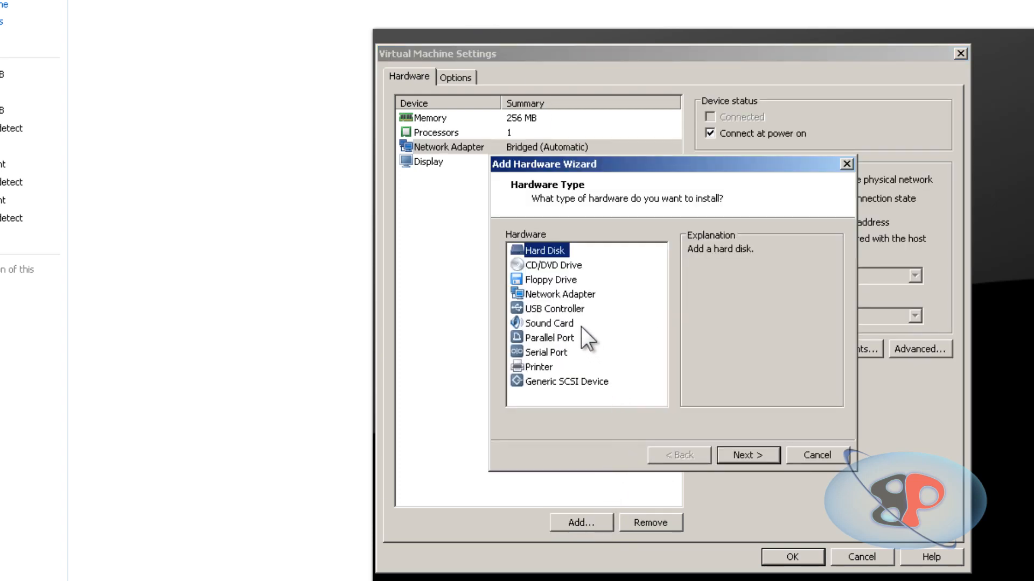
pyautogui.click(575, 294)
pyautogui.click(743, 455)
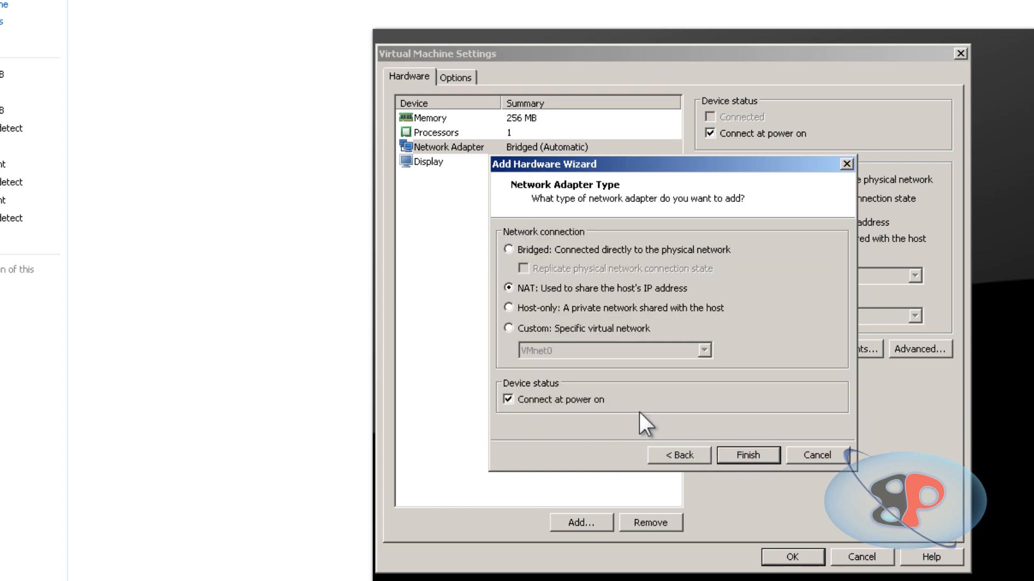
pyautogui.click(544, 311)
pyautogui.click(748, 456)
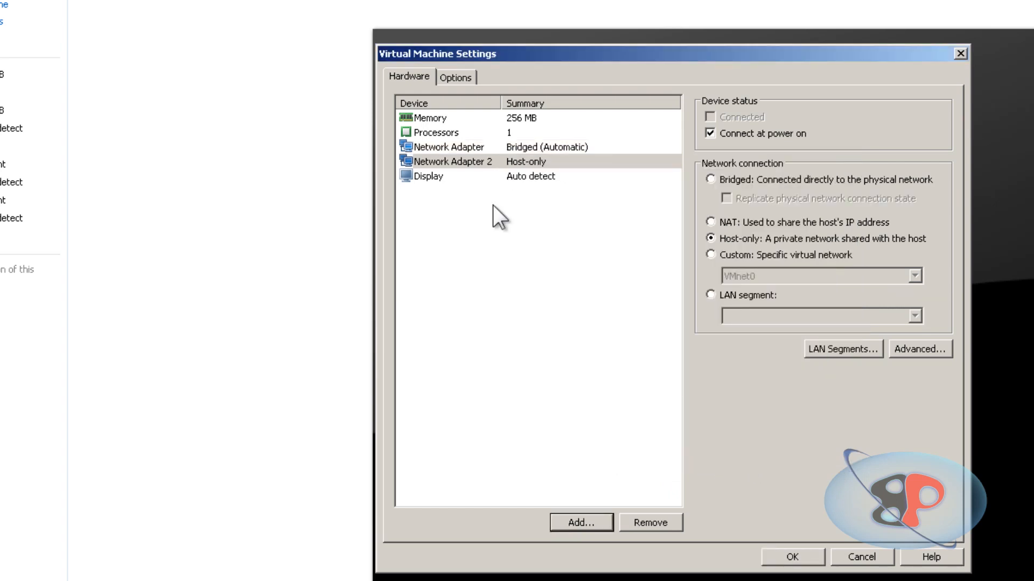
# Assign NY-ROUTER's second network adapter to the New York LAN segment and save the virtual machine settings.
pyautogui.click(440, 161)
pyautogui.click(764, 291)
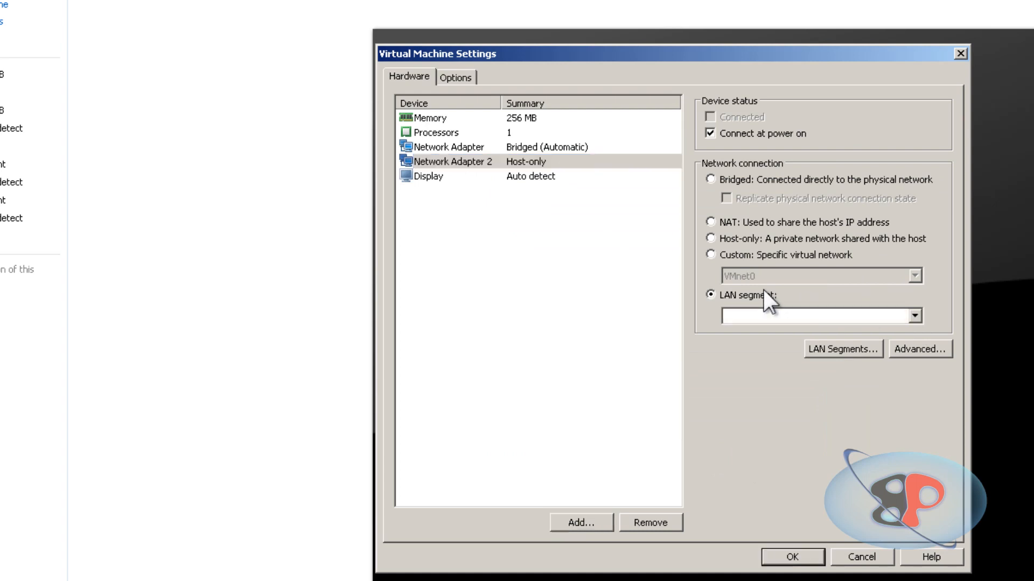
pyautogui.click(785, 315)
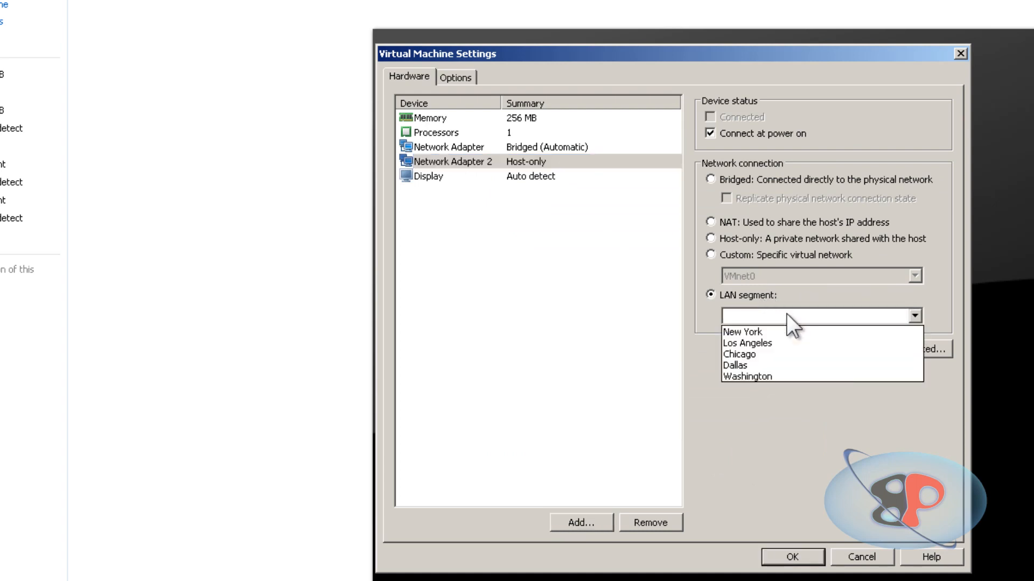
pyautogui.click(786, 332)
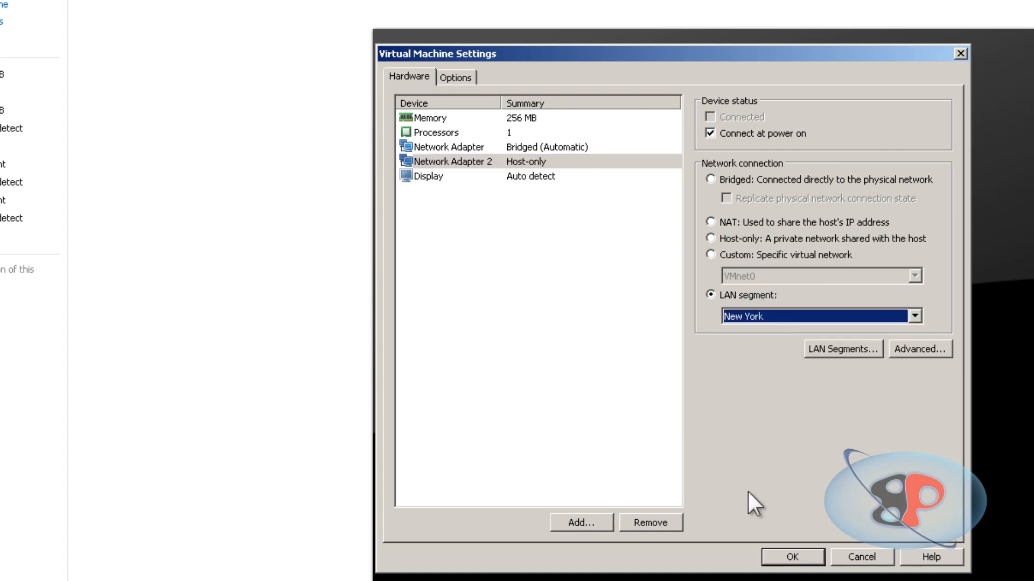
pyautogui.click(789, 557)
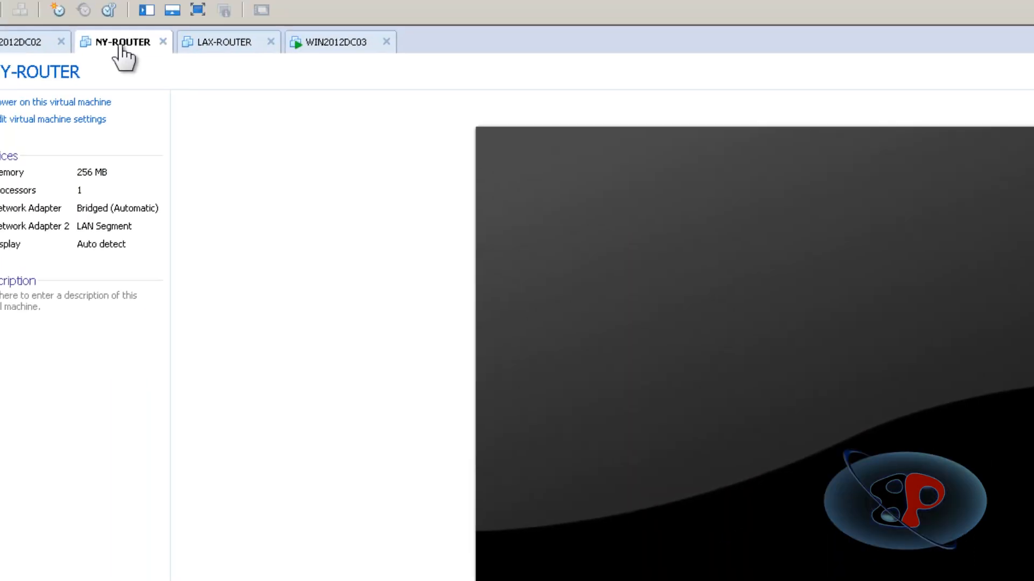
pyautogui.rightClick(121, 47)
pyautogui.click(185, 236)
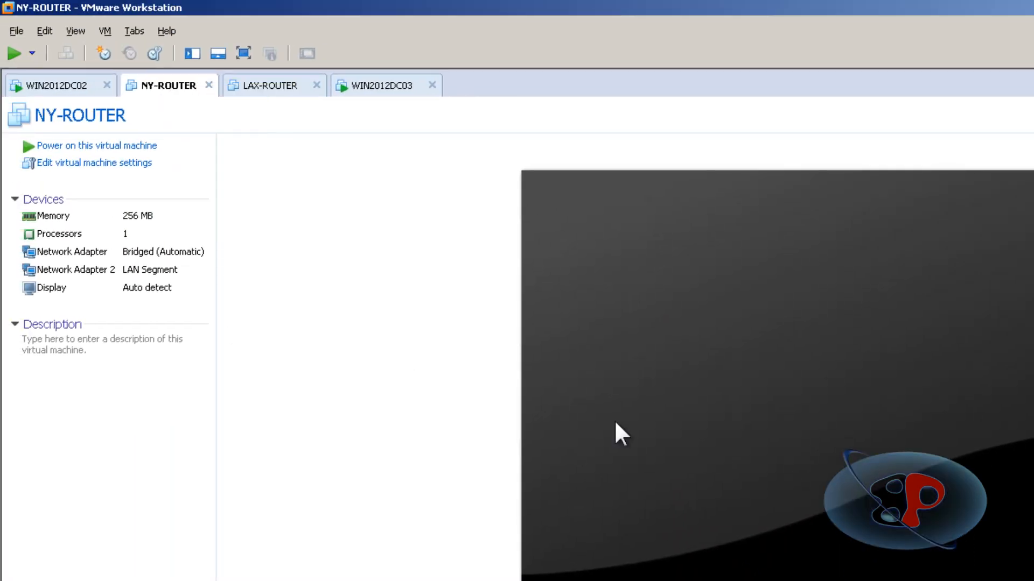
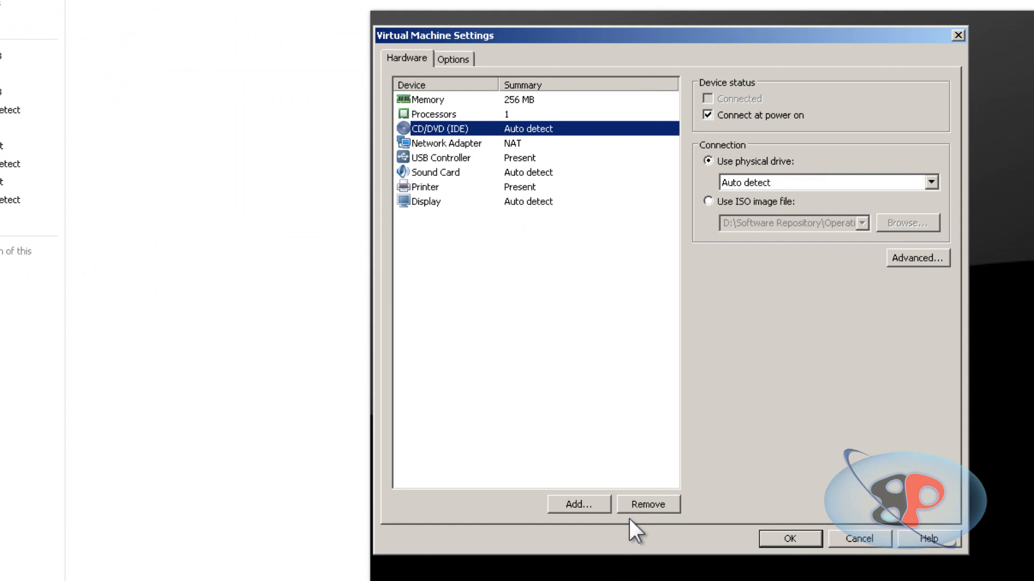
# Remove the CD/DVD drive, USB controller, sound card and printer from LAX-ROUTER's hardware.
pyautogui.click(641, 505)
pyautogui.click(476, 145)
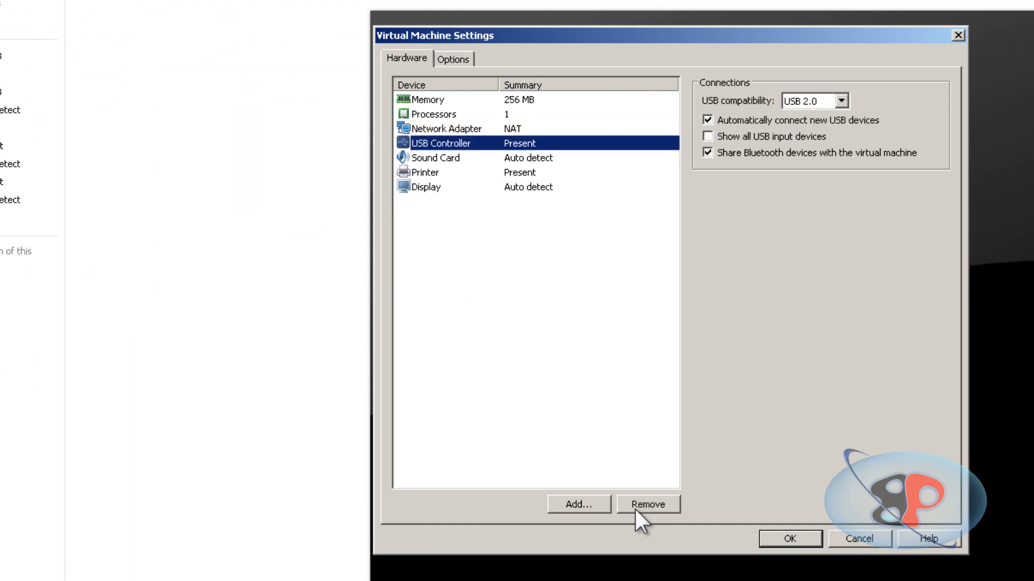
pyautogui.click(635, 506)
pyautogui.click(462, 133)
pyautogui.click(463, 142)
pyautogui.click(632, 504)
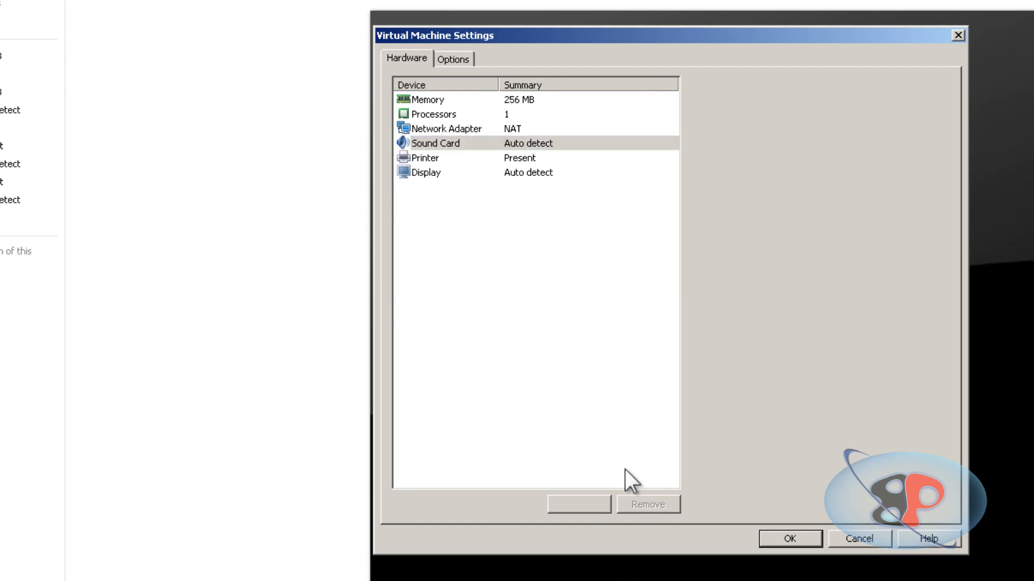
pyautogui.click(648, 507)
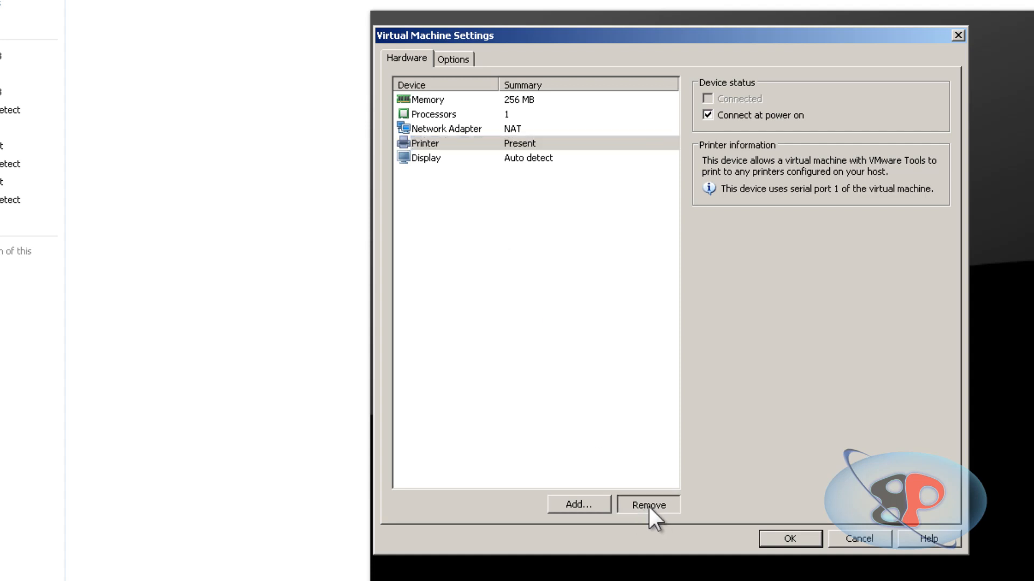
# Set LAX-ROUTER's existing network adapter to a bridged connection to the physical network.
pyautogui.click(564, 499)
pyautogui.click(811, 437)
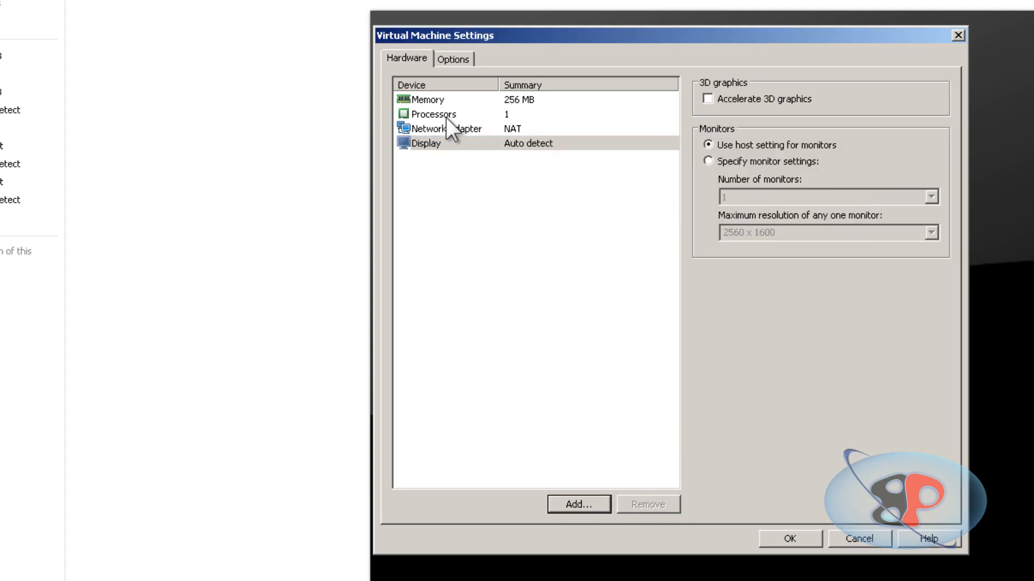
pyautogui.click(452, 128)
pyautogui.click(727, 159)
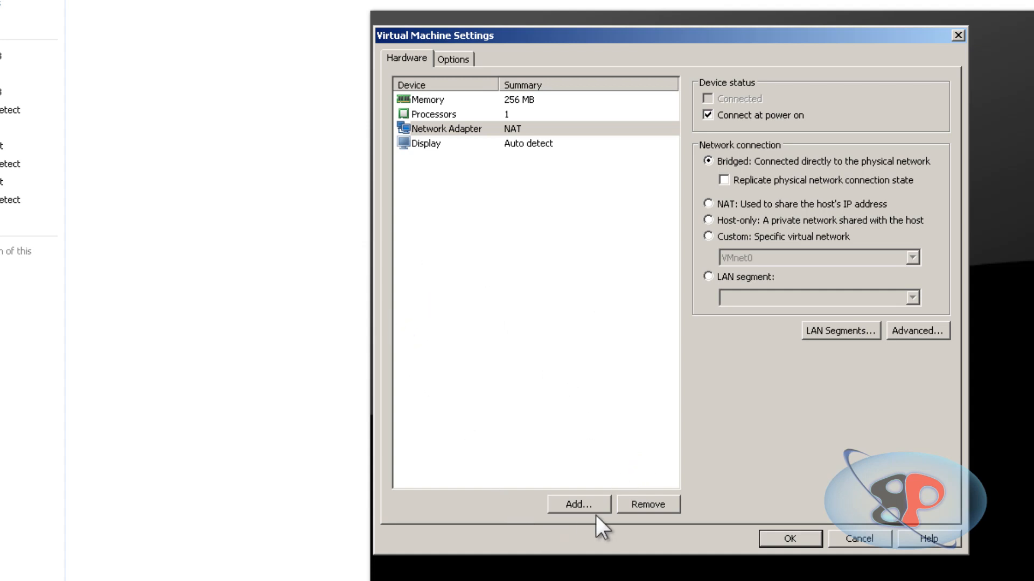
# Add a second network adapter to LAX-ROUTER with a host-only connection.
pyautogui.click(584, 502)
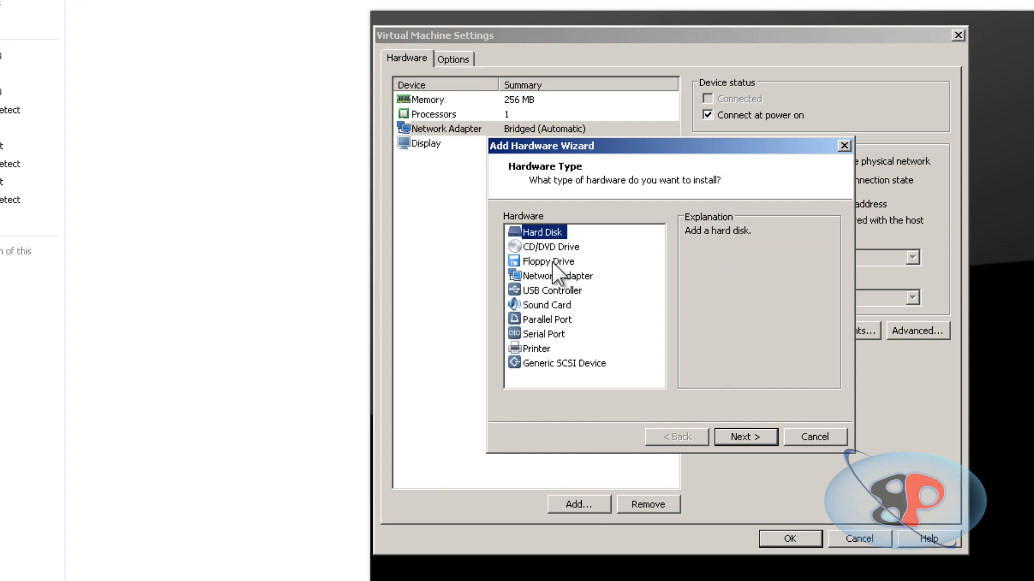
pyautogui.click(544, 277)
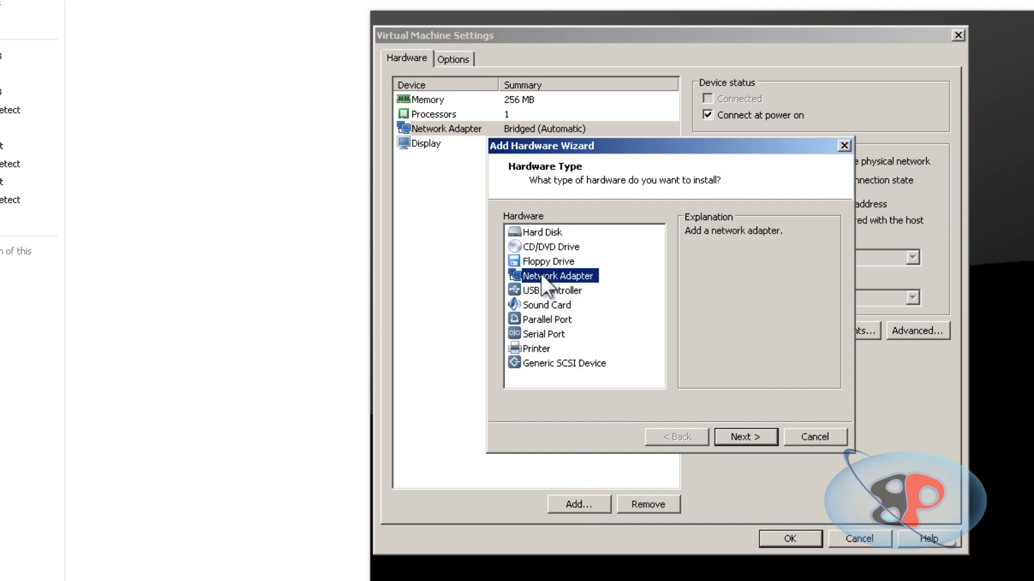
pyautogui.click(737, 437)
pyautogui.click(564, 287)
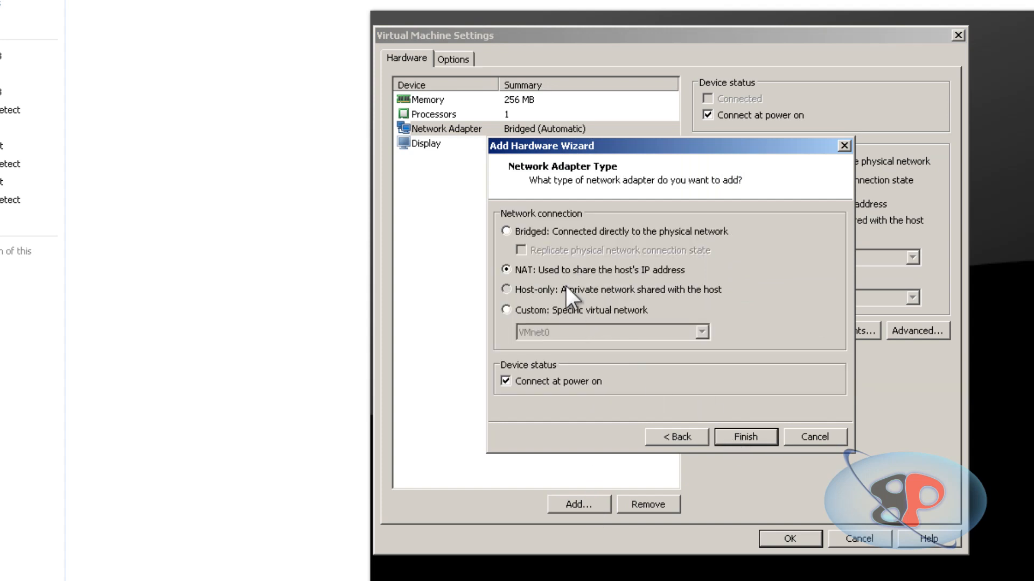
pyautogui.click(751, 439)
# Assign LAX-ROUTER's second network adapter to the Los Angeles LAN segment.
pyautogui.click(480, 144)
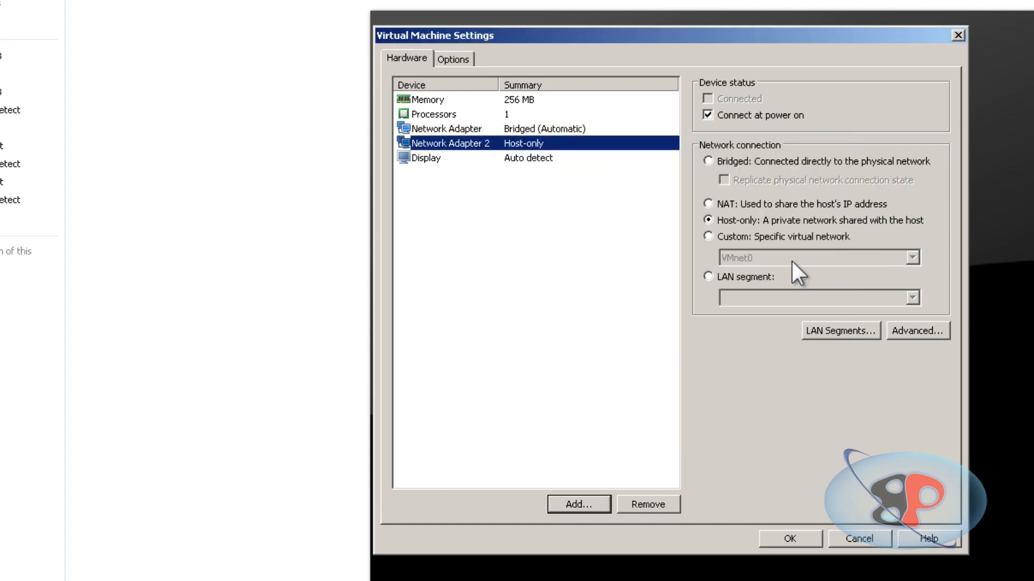
pyautogui.click(755, 272)
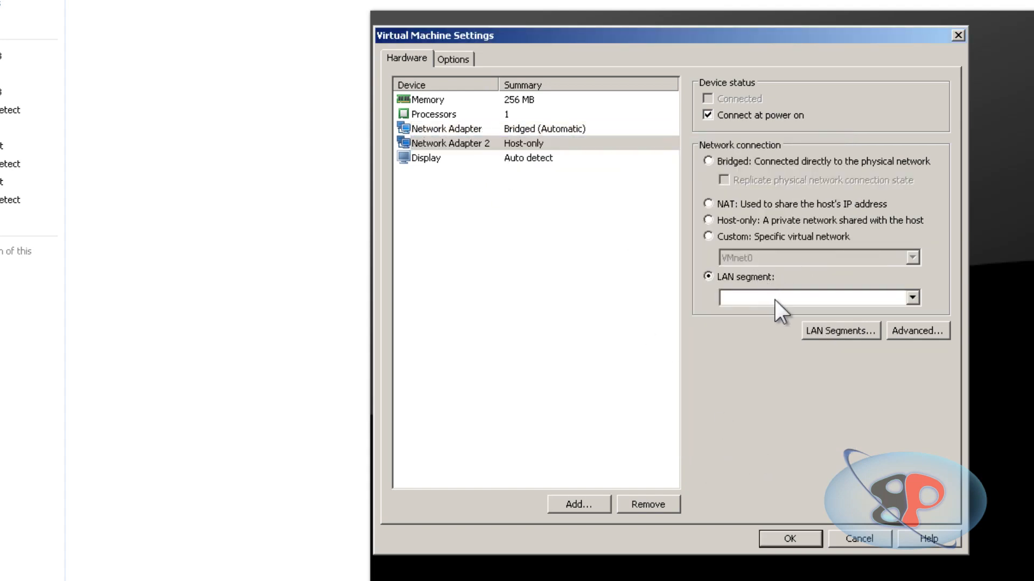
pyautogui.click(774, 300)
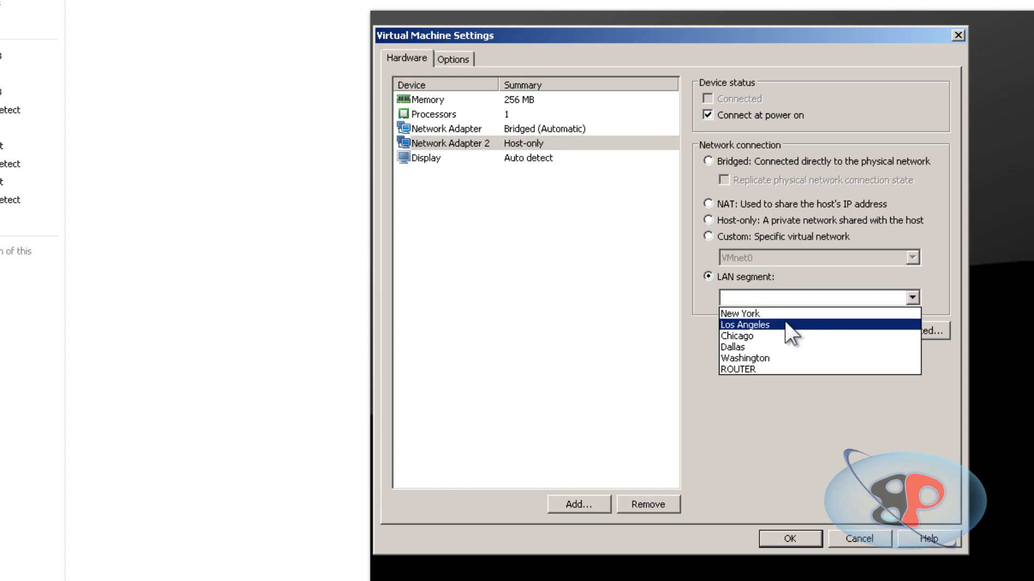
pyautogui.click(786, 325)
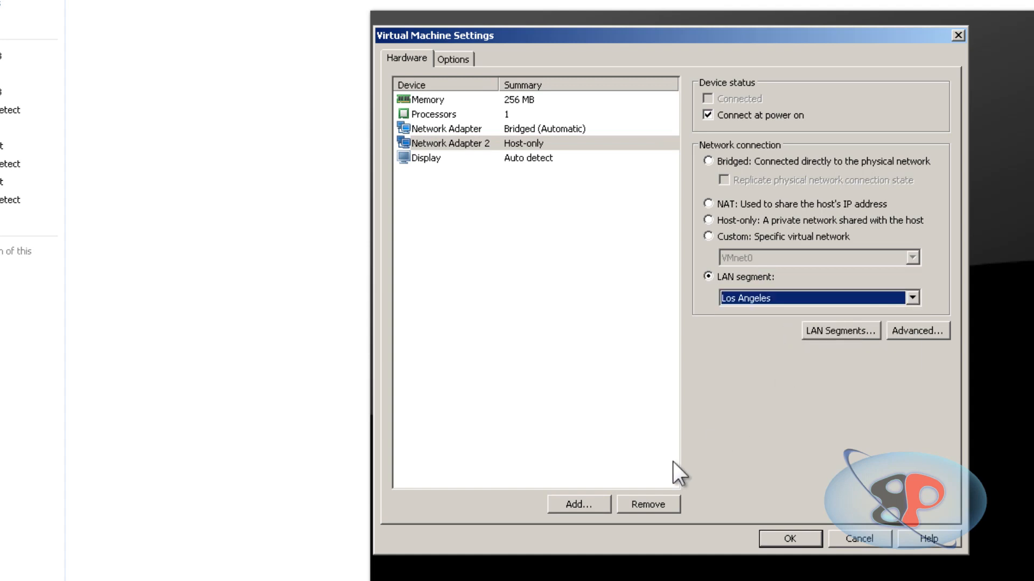
# Add a third network adapter to LAX-ROUTER with a host-only connection.
pyautogui.click(566, 505)
pyautogui.click(541, 276)
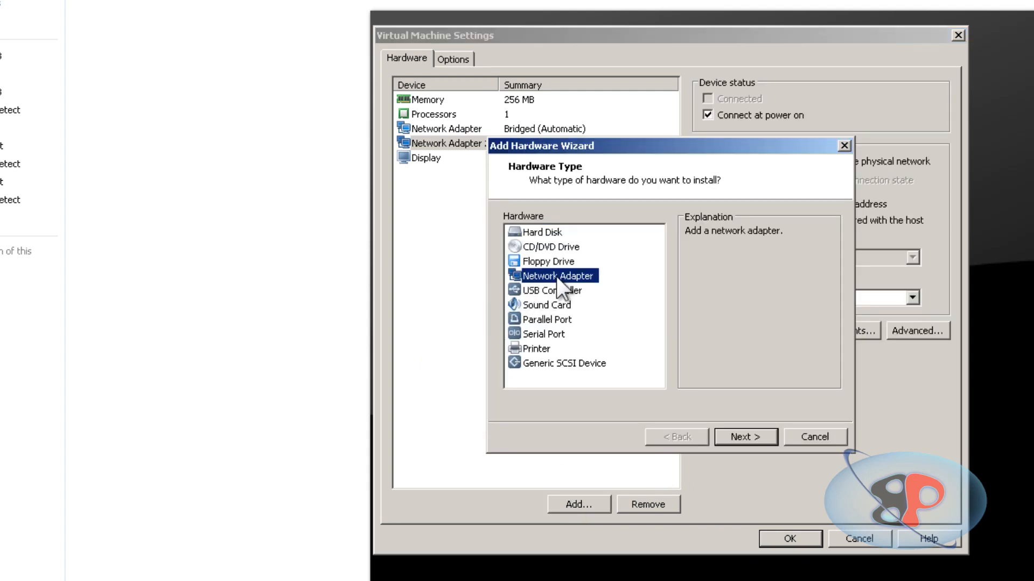
pyautogui.click(752, 439)
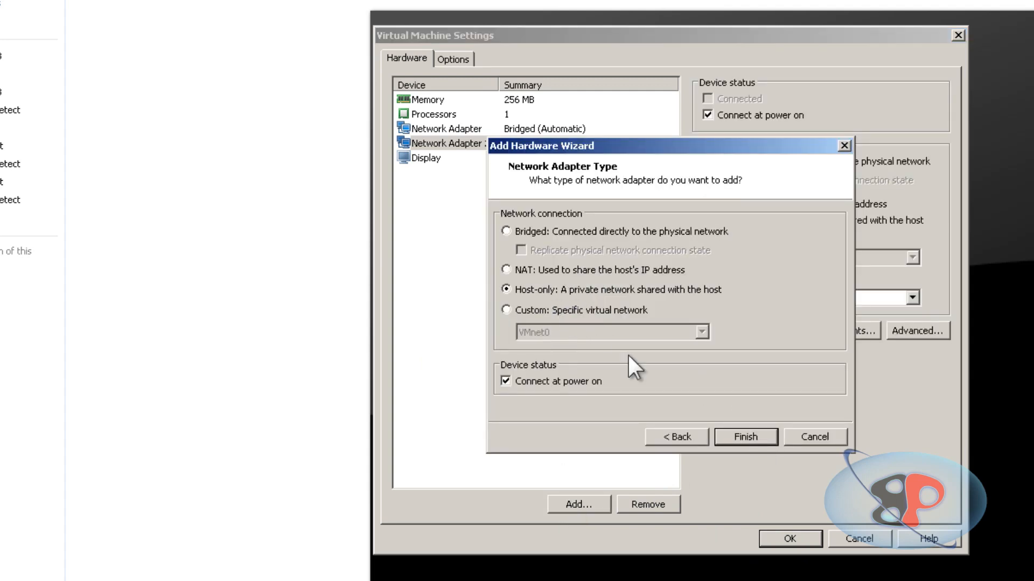
pyautogui.click(745, 437)
# Assign LAX-ROUTER's third network adapter to the ROUTER LAN segment and save the virtual machine settings.
pyautogui.click(494, 158)
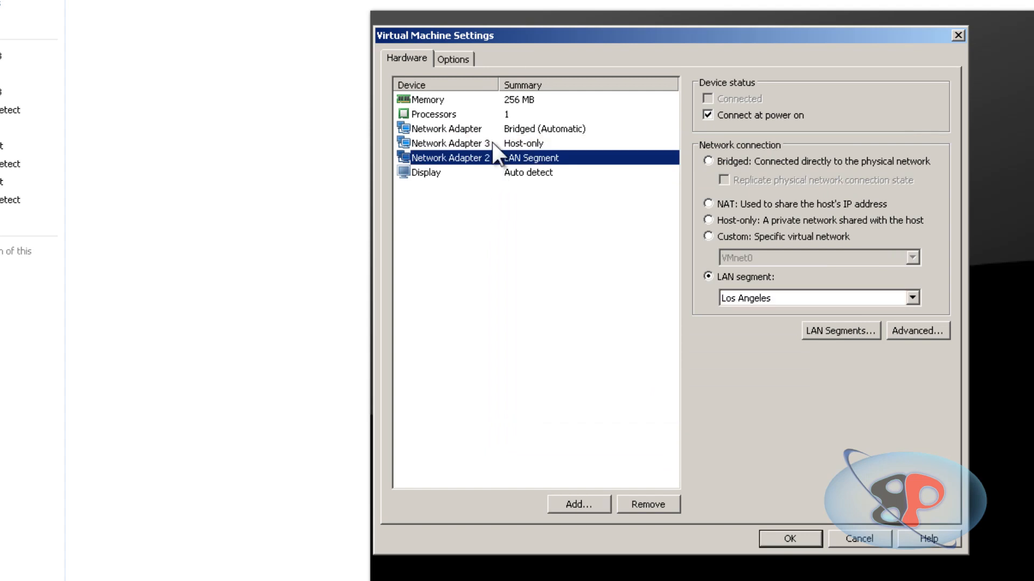
pyautogui.click(492, 143)
pyautogui.click(721, 277)
pyautogui.click(765, 300)
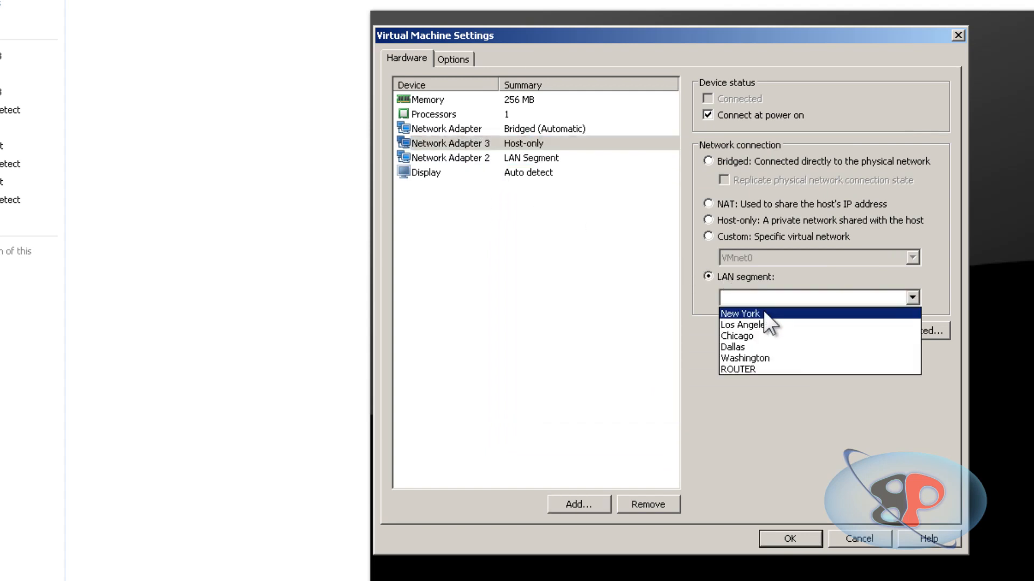
pyautogui.click(775, 369)
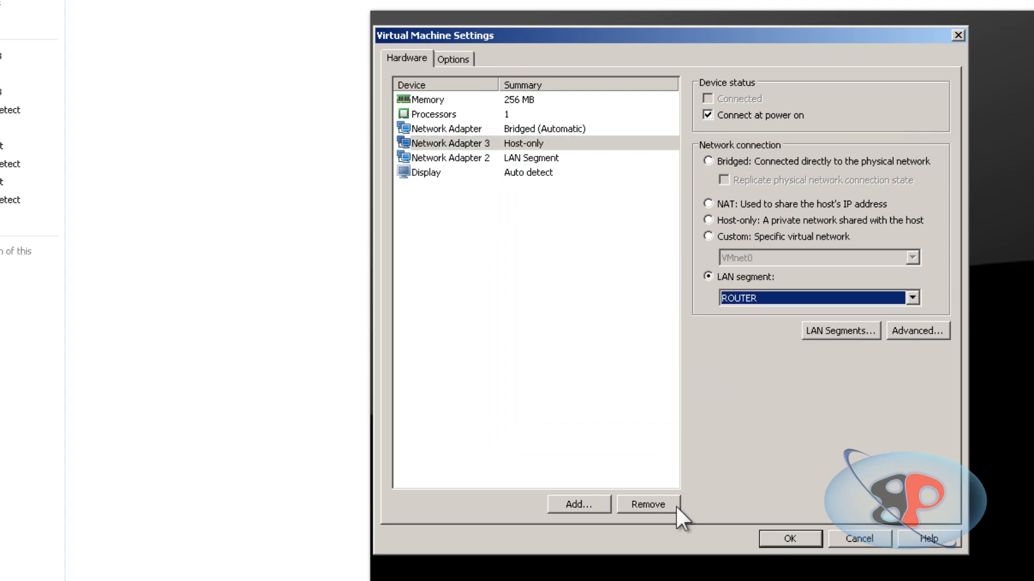
pyautogui.click(788, 539)
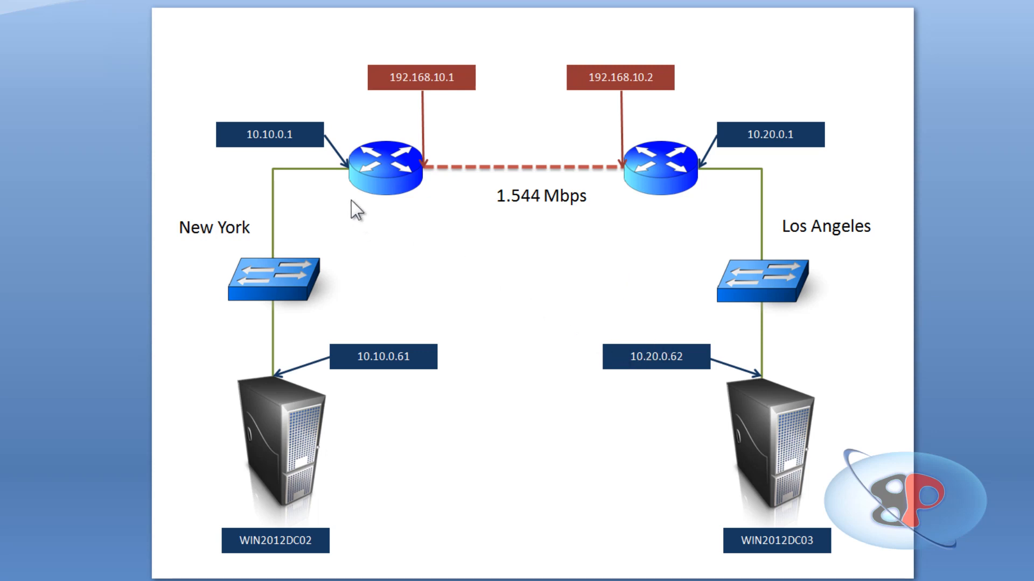
# Power on the NY-ROUTER virtual machine in VMware Workstation and boot Freesco in setup mode.
pyautogui.click(272, 189)
pyautogui.click(428, 167)
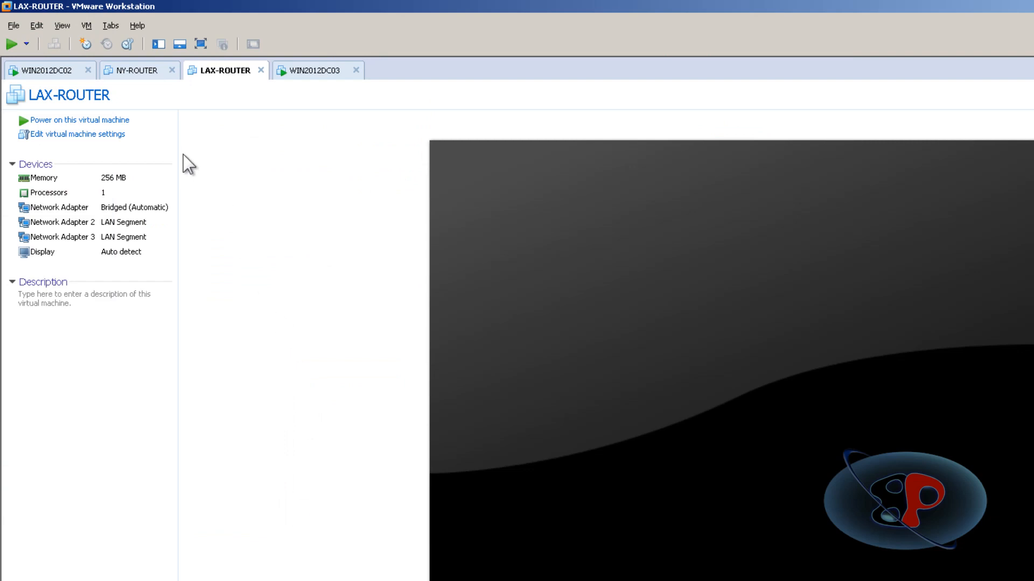
pyautogui.click(139, 70)
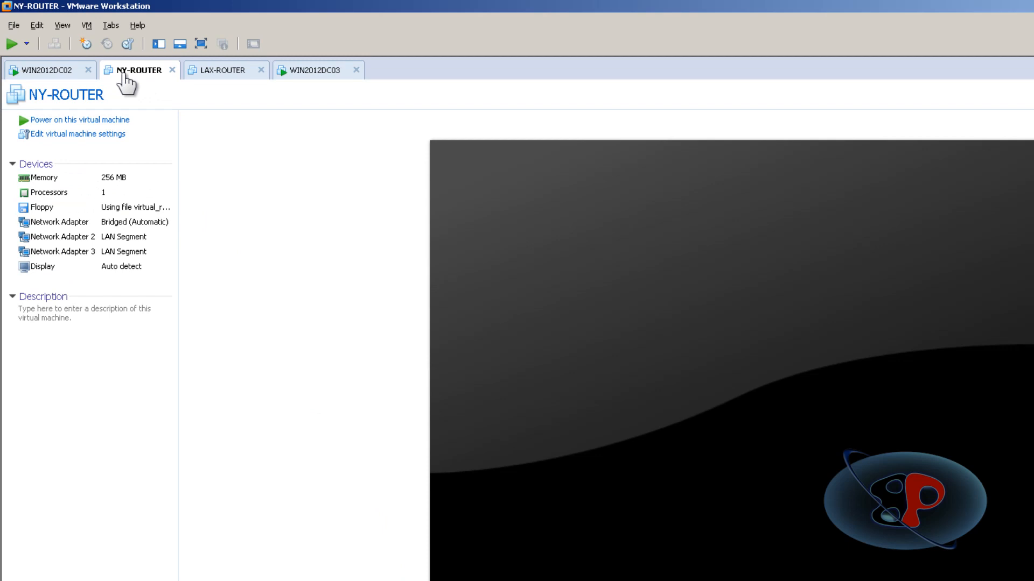
pyautogui.click(118, 122)
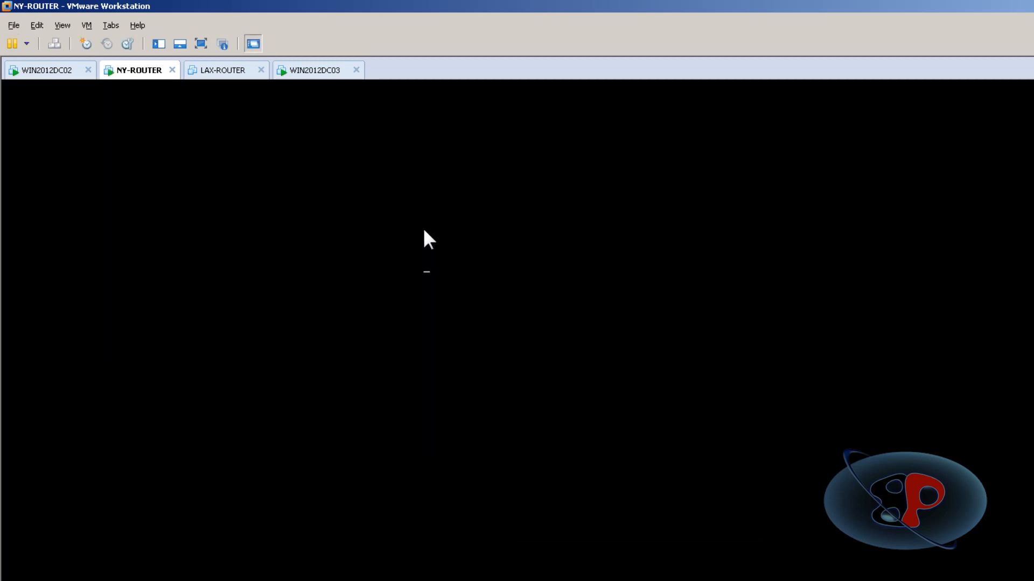
pyautogui.click(531, 437)
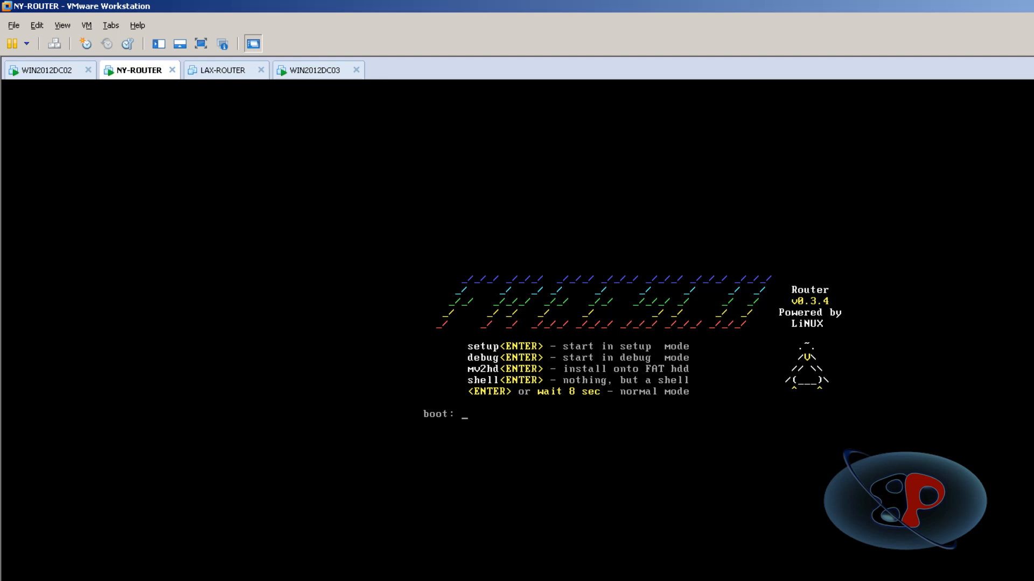
pyautogui.write('setup')
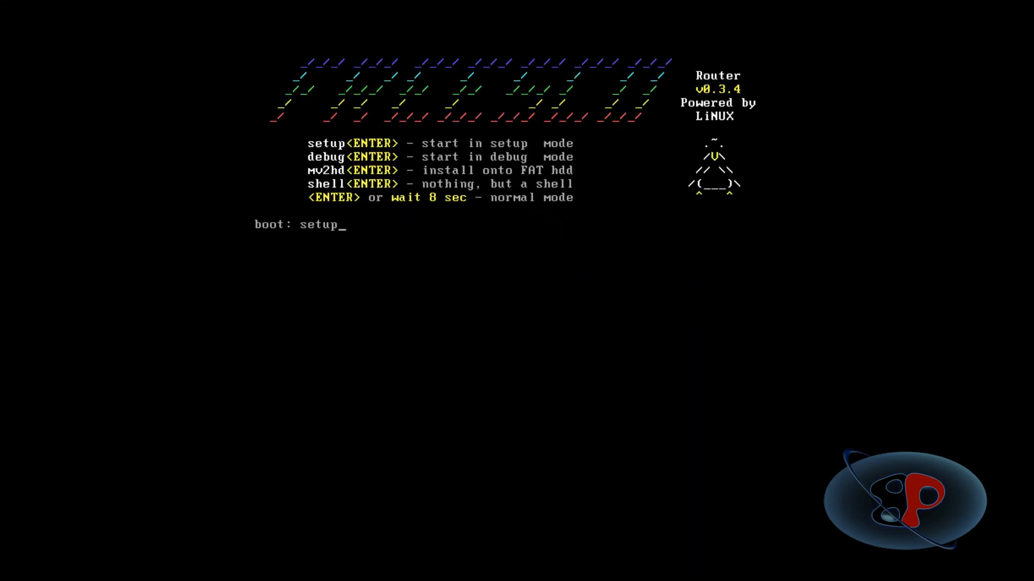
pyautogui.press('Return')
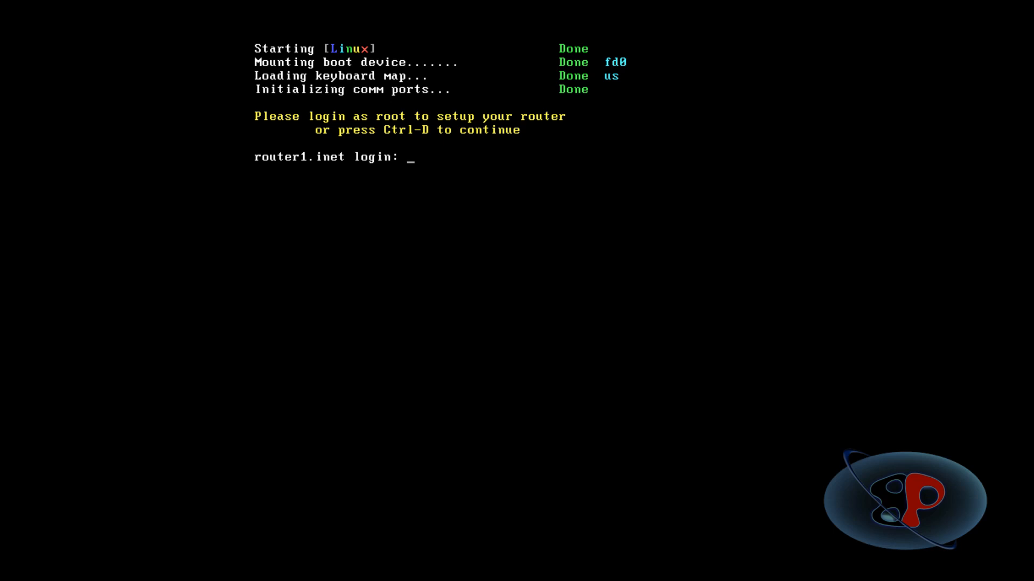
# Log in to the router console as root with the account password.
pyautogui.write('root')
pyautogui.press('Return')
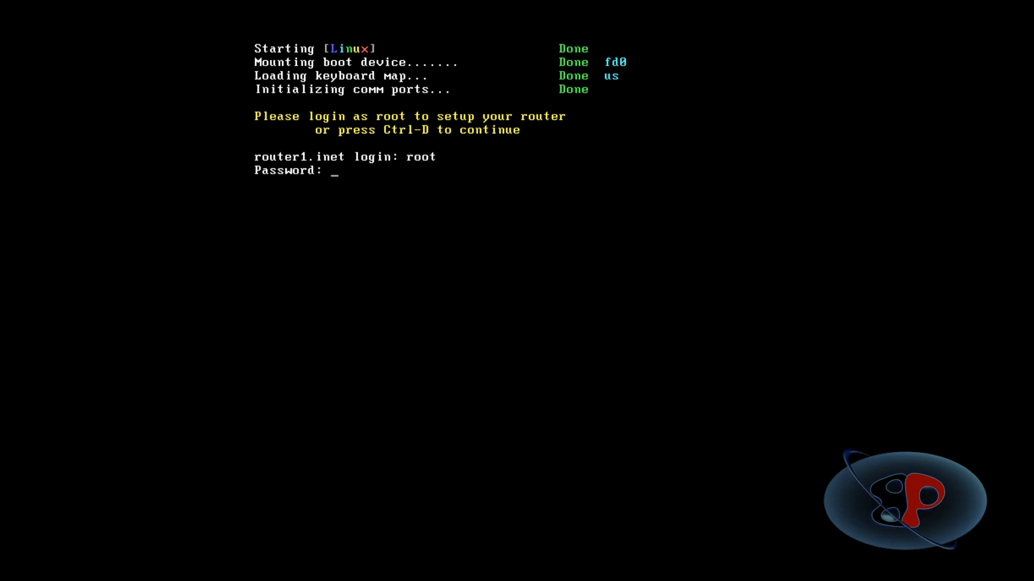
pyautogui.press('Return')
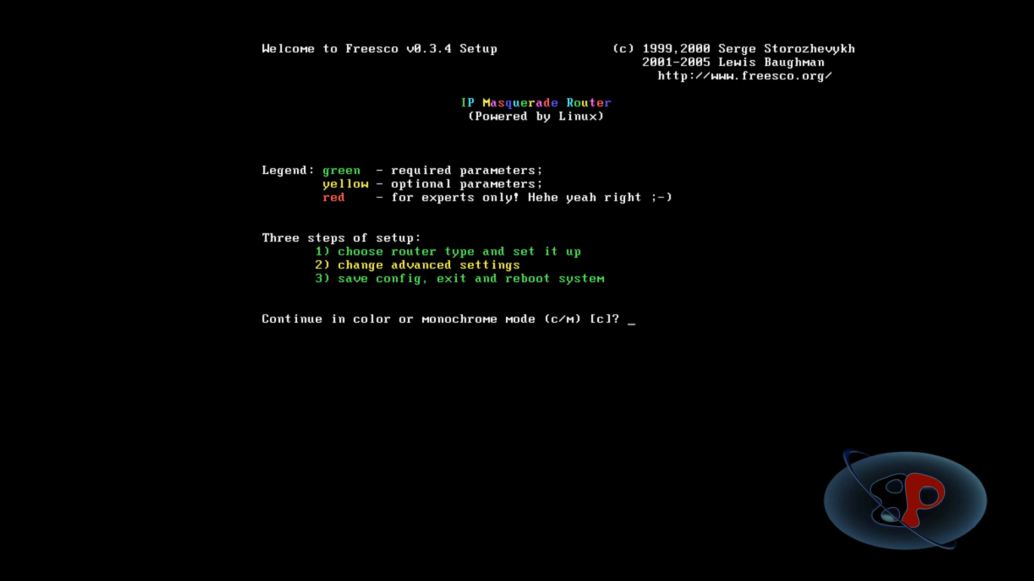
# Continue the Freesco setup in color mode and choose the Ethernet router type.
pyautogui.write('c')
pyautogui.press('Return')
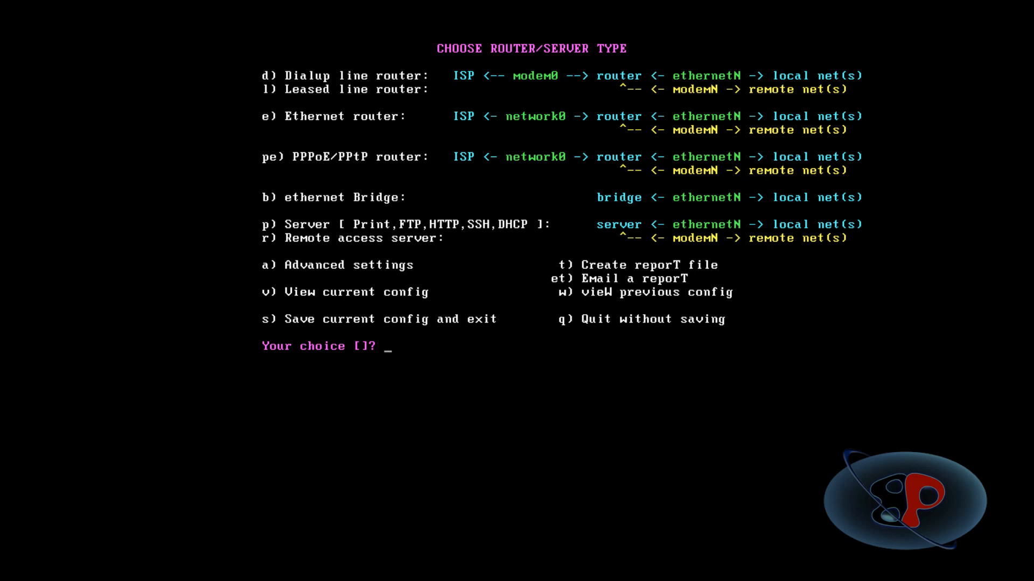
pyautogui.write('e')
pyautogui.press('Return')
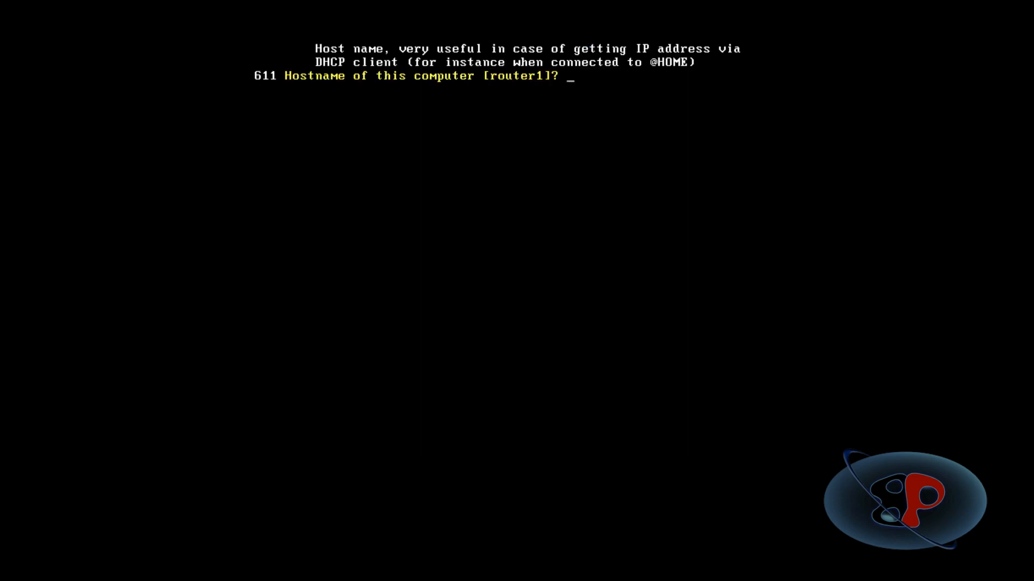
# Set the router's hostname to NY-ROUTER, keeping the default domain name and network card settings.
pyautogui.write('NY-ROUTER')
pyautogui.press('Return')
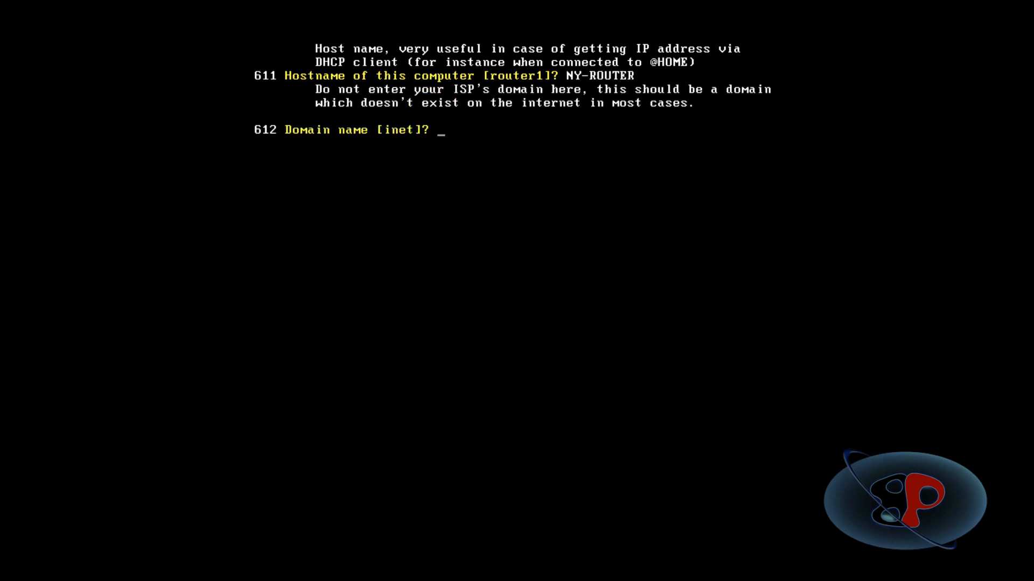
pyautogui.press('Return')
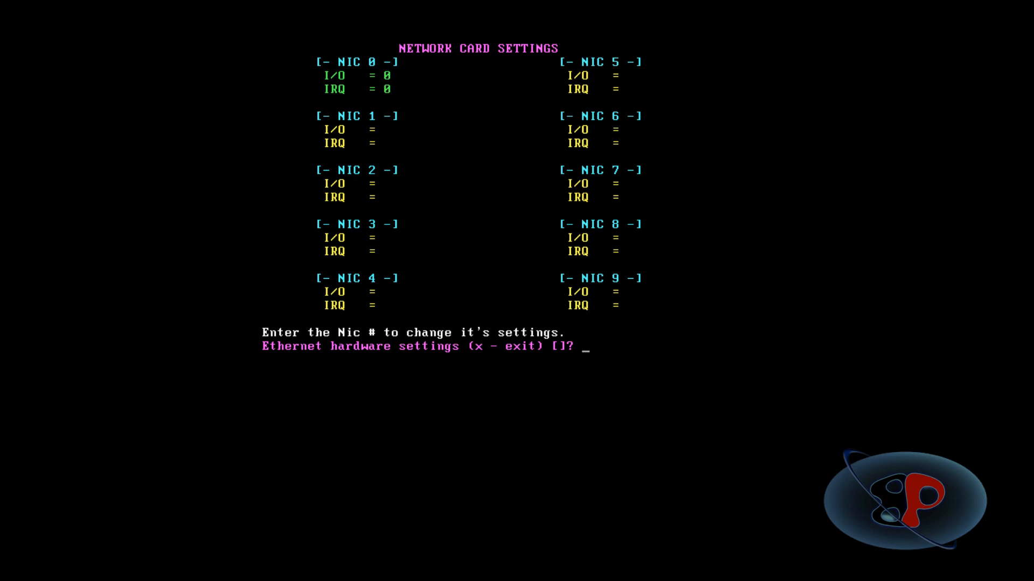
pyautogui.write('x')
pyautogui.press('Return')
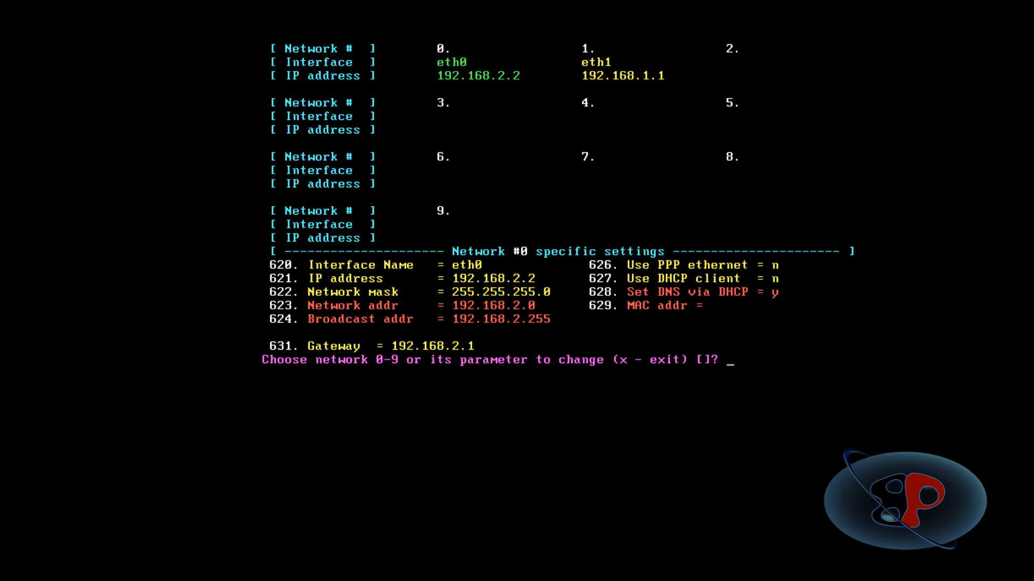
# Set the interface IP address of network 1 (eth1) to 10.10.0.1.
pyautogui.write('1')
pyautogui.press('Return')
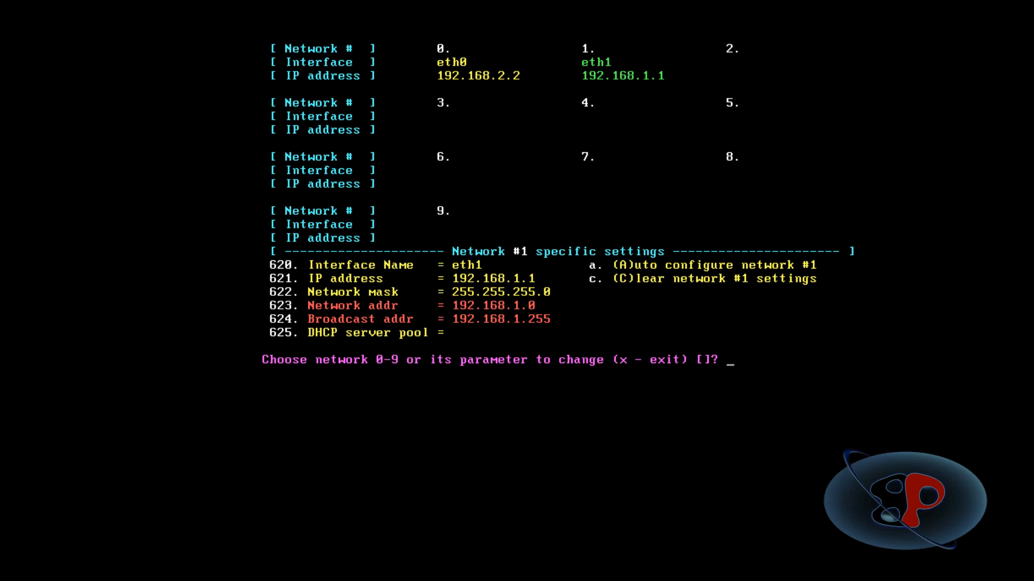
pyautogui.press('Right')
pyautogui.press('Down')
pyautogui.press('End')
pyautogui.press('BackSpace')
pyautogui.press('BackSpace')
pyautogui.press('BackSpace')
pyautogui.press('BackSpace')
pyautogui.press('BackSpace')
pyautogui.press('BackSpace')
pyautogui.press('BackSpace')
pyautogui.press('BackSpace')
pyautogui.press('BackSpace')
pyautogui.press('BackSpace')
pyautogui.press('BackSpace')
pyautogui.press('BackSpace')
pyautogui.press('BackSpace')
pyautogui.write('621')
pyautogui.press('Return')
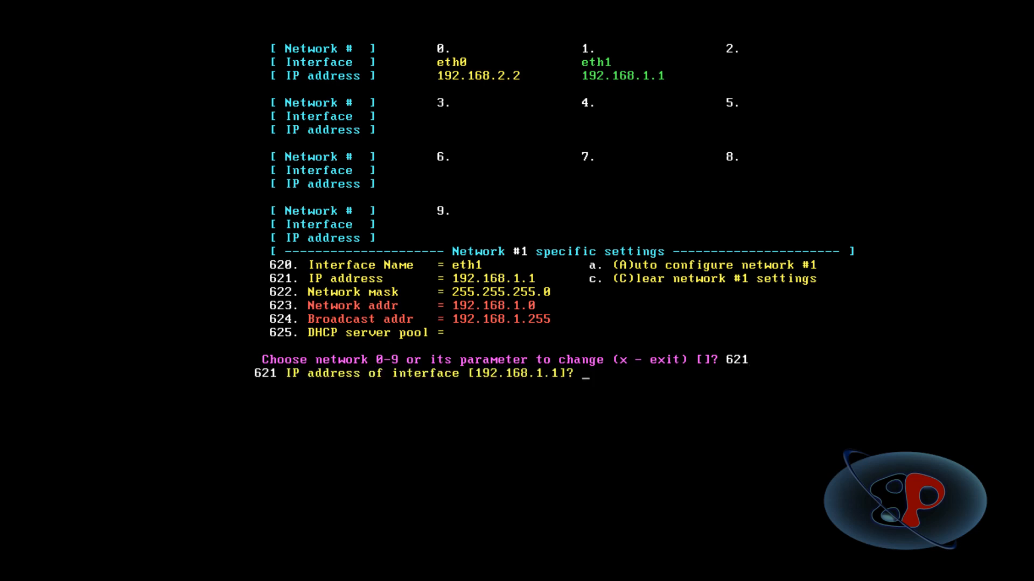
pyautogui.write('10.10.0.1')
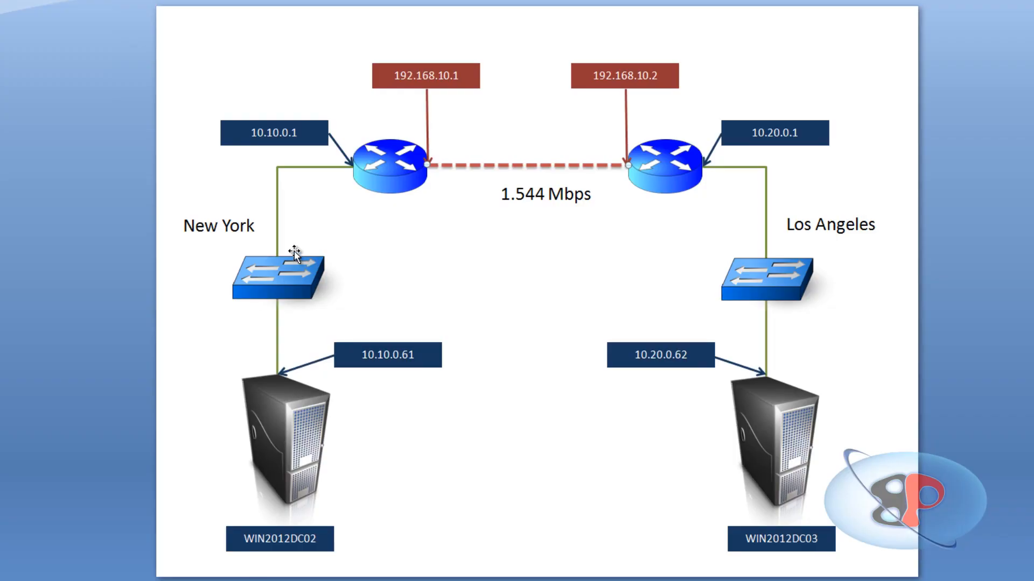
pyautogui.click(299, 138)
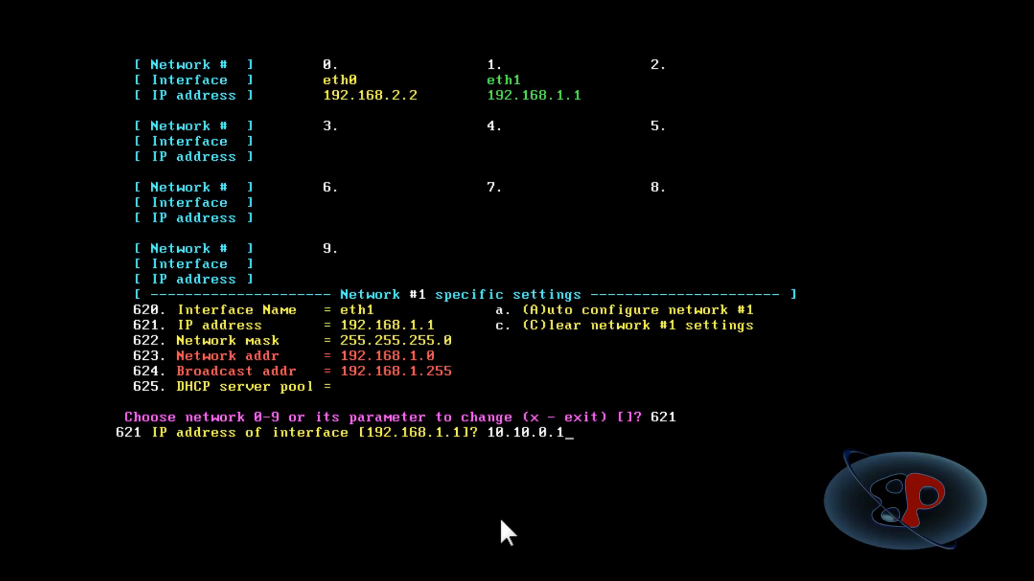
pyautogui.press('Return')
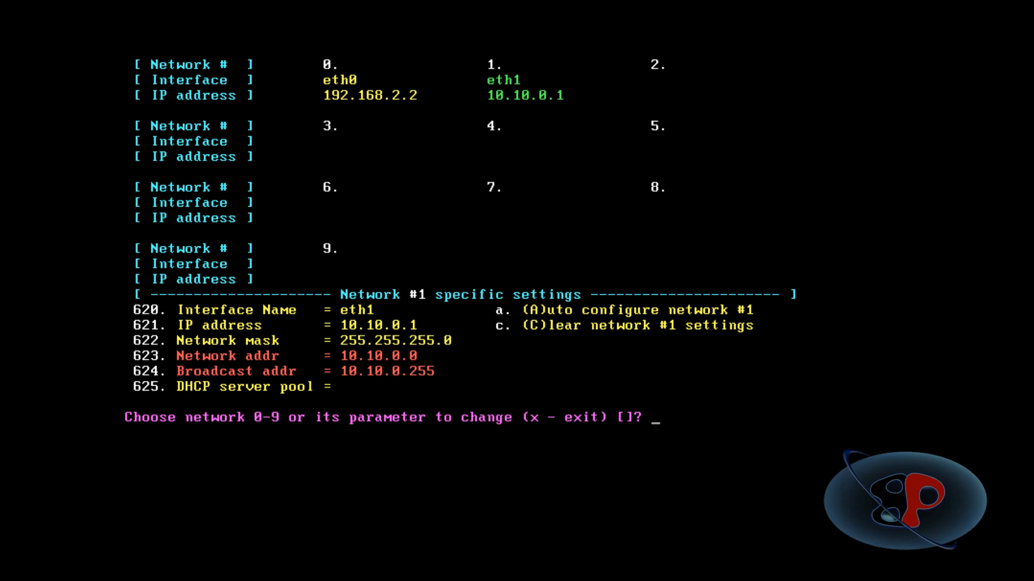
# Assign the interface eth2 to network 2 in the network settings.
pyautogui.write('2')
pyautogui.press('Return')
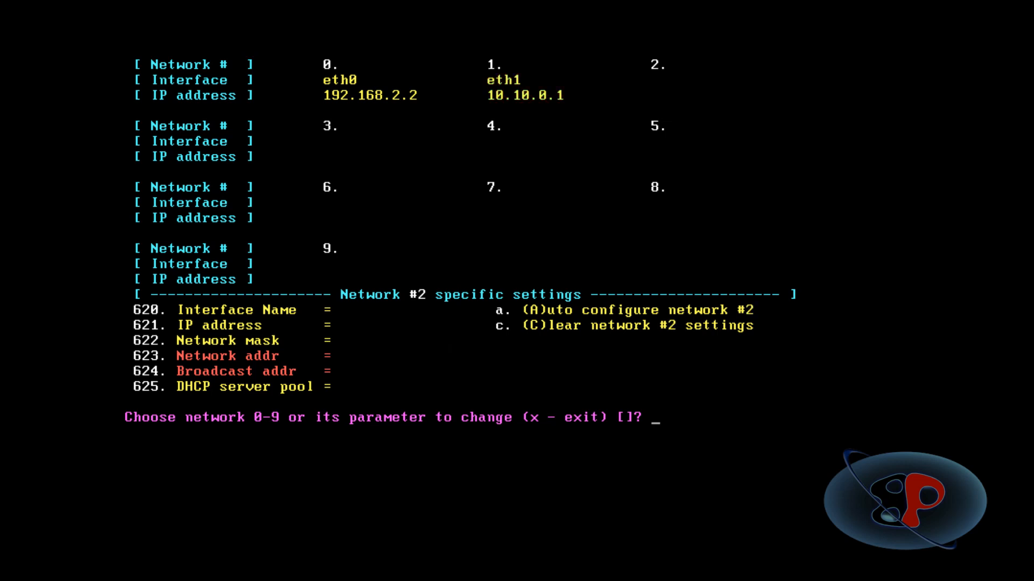
pyautogui.write('620')
pyautogui.press('Return')
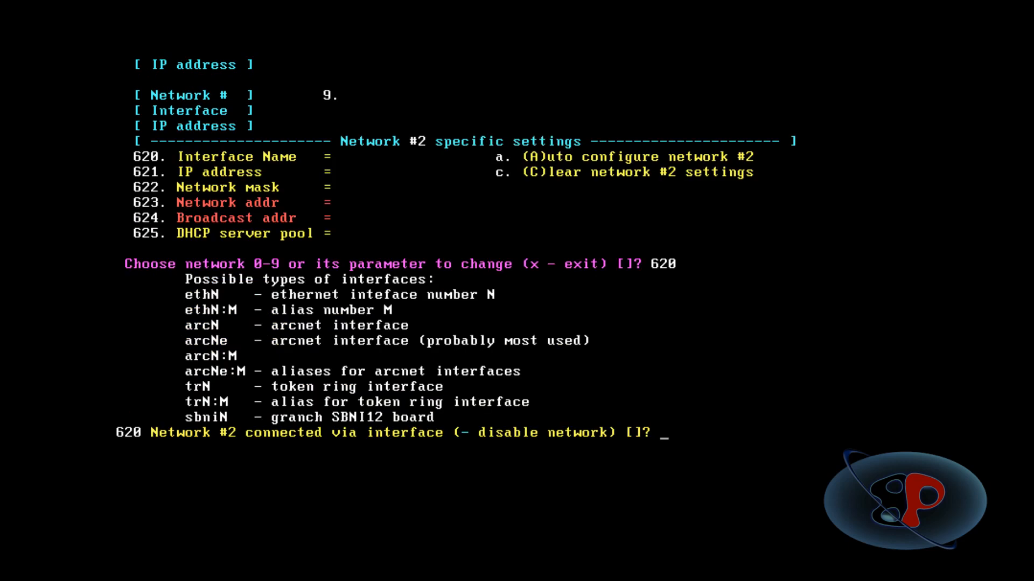
pyautogui.write('eth2')
pyautogui.press('Return')
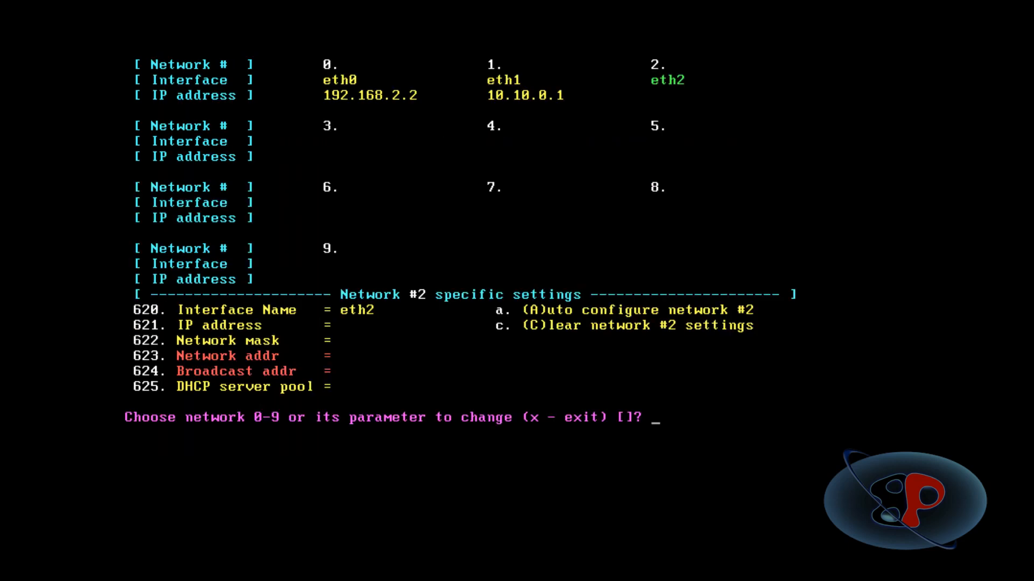
# Set the interface IP address of network 2 (eth2) to 192.168.10.1 and compare it with the network diagram.
pyautogui.write('621')
pyautogui.press('Return')
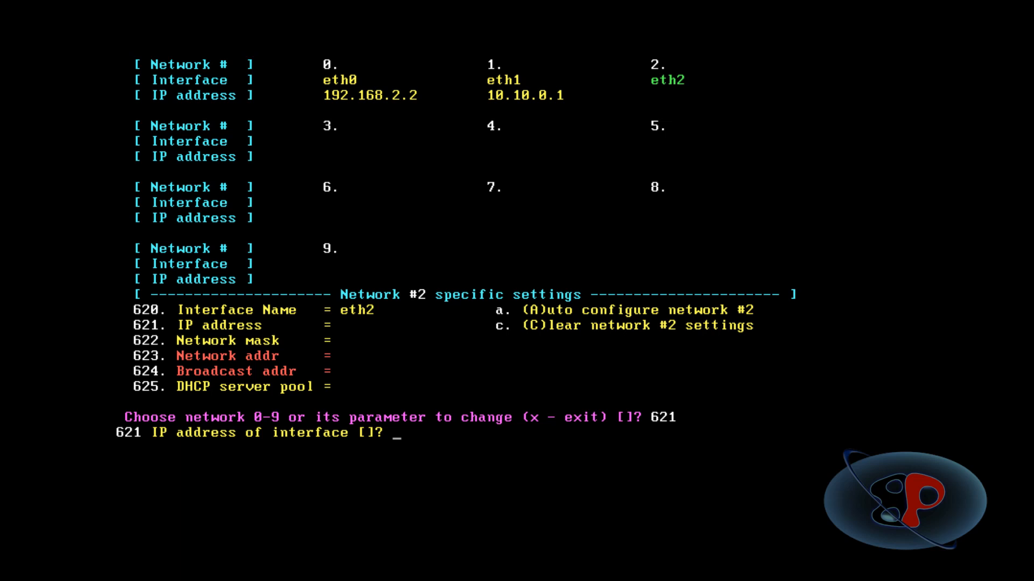
pyautogui.write('192.168.10.1')
pyautogui.press('Return')
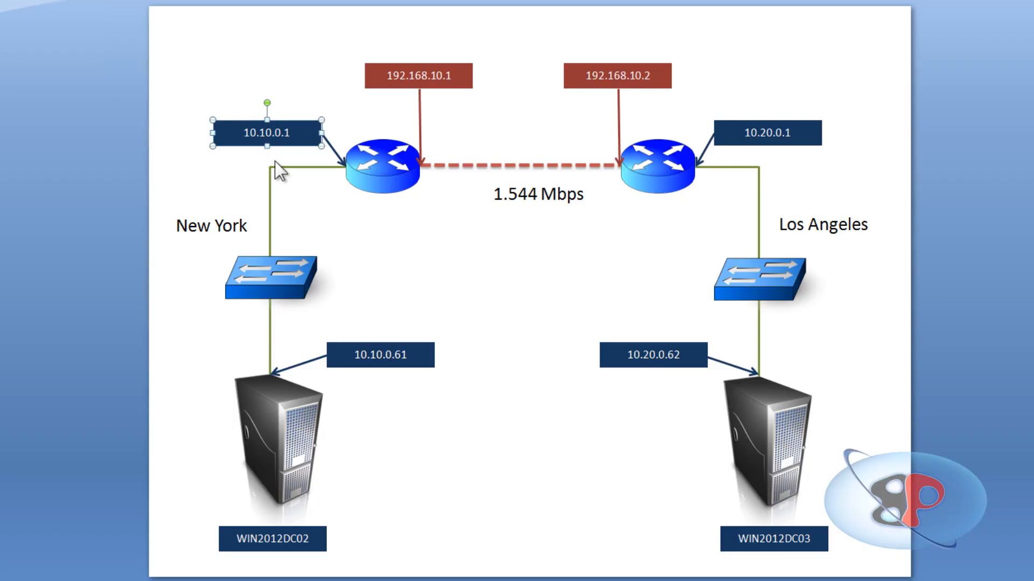
pyautogui.click(456, 67)
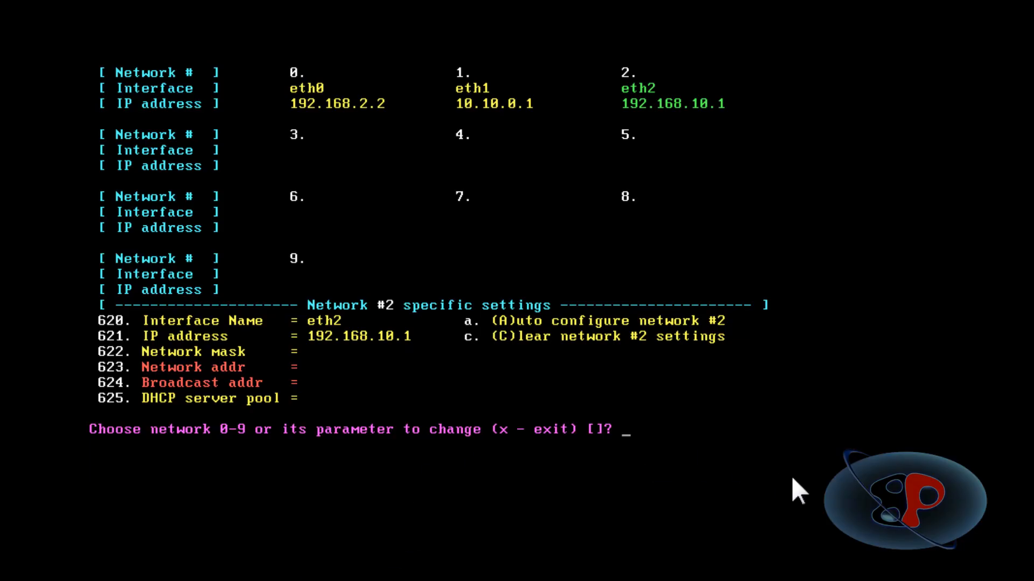
# Set the network mask of network 2 to 255.255.255.248 and exit the network settings.
pyautogui.write('622')
pyautogui.press('Return')
pyautogui.write('25')
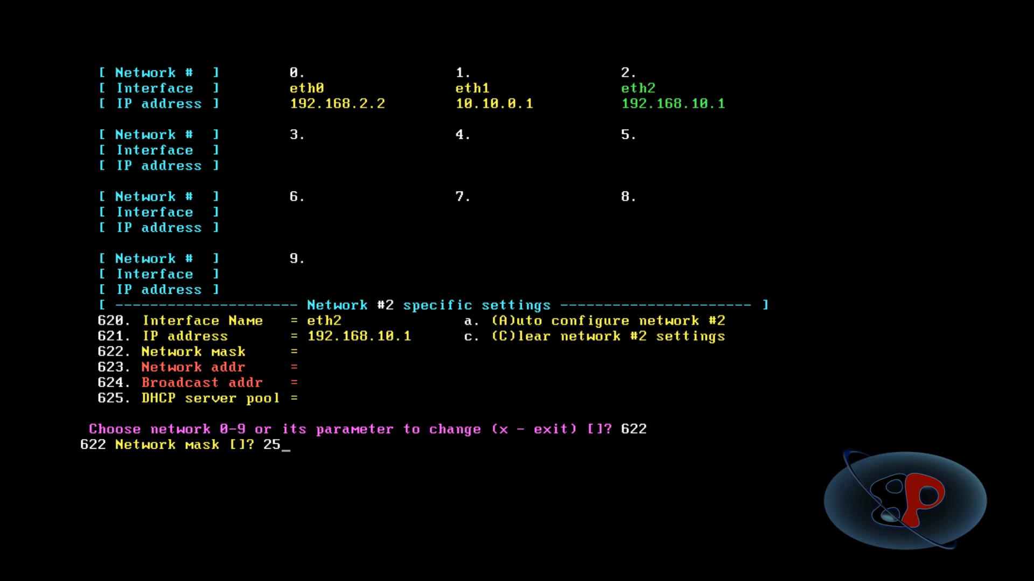
pyautogui.write('5.255.255.248')
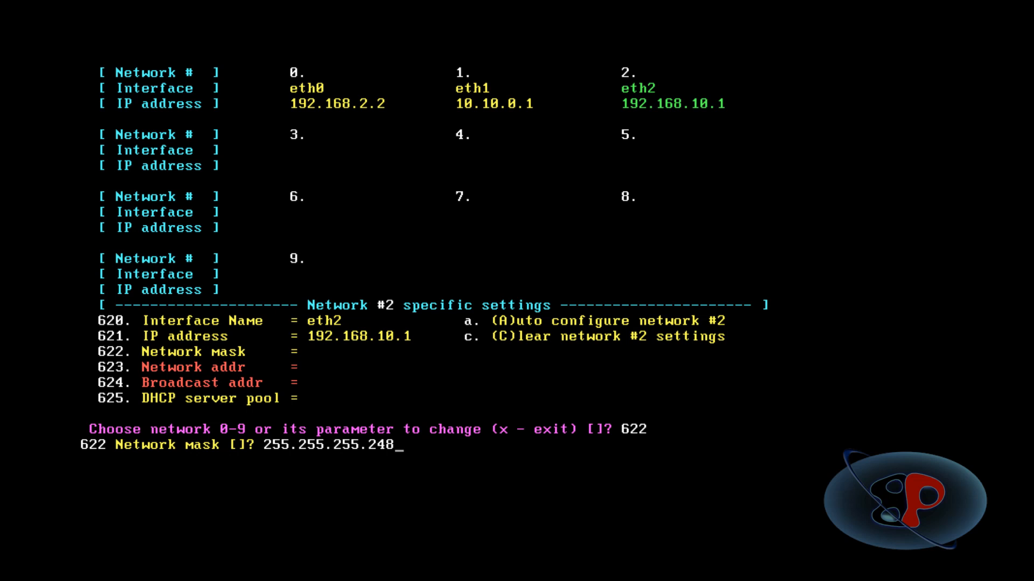
pyautogui.press('Return')
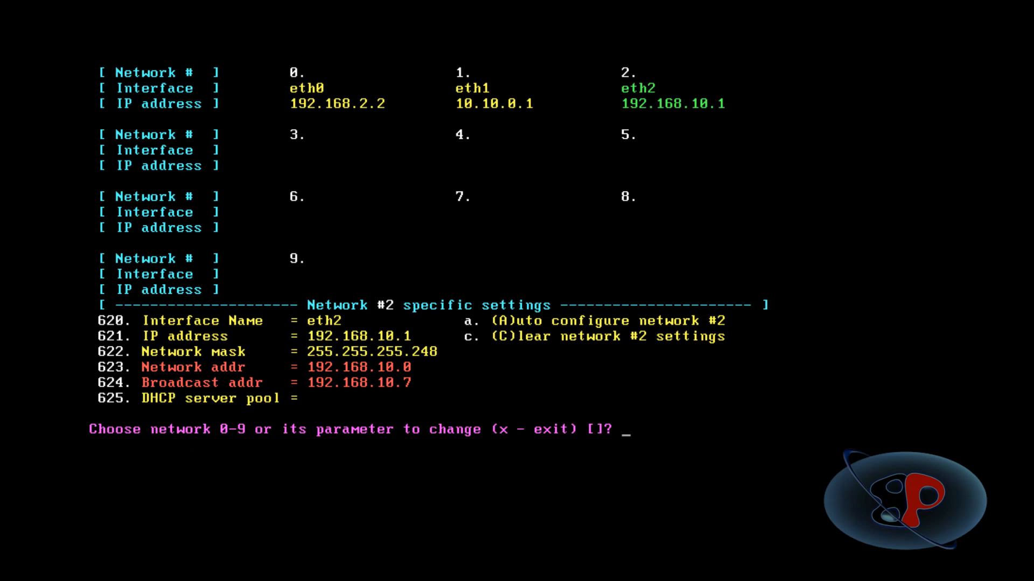
pyautogui.write('x')
pyautogui.press('Return')
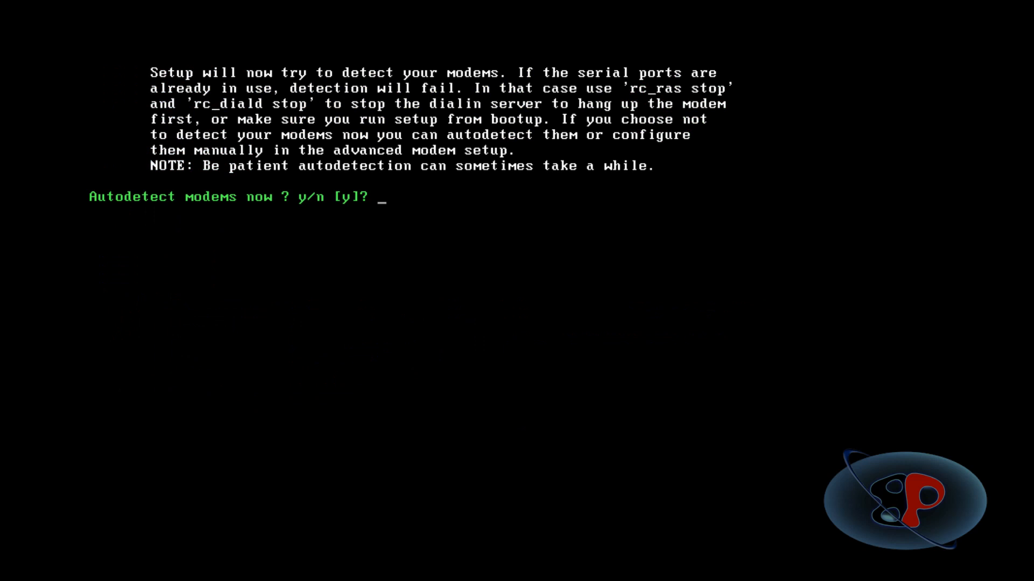
# Decline both the modem autodetection and the advanced modem setup.
pyautogui.write('n')
pyautogui.press('Return')
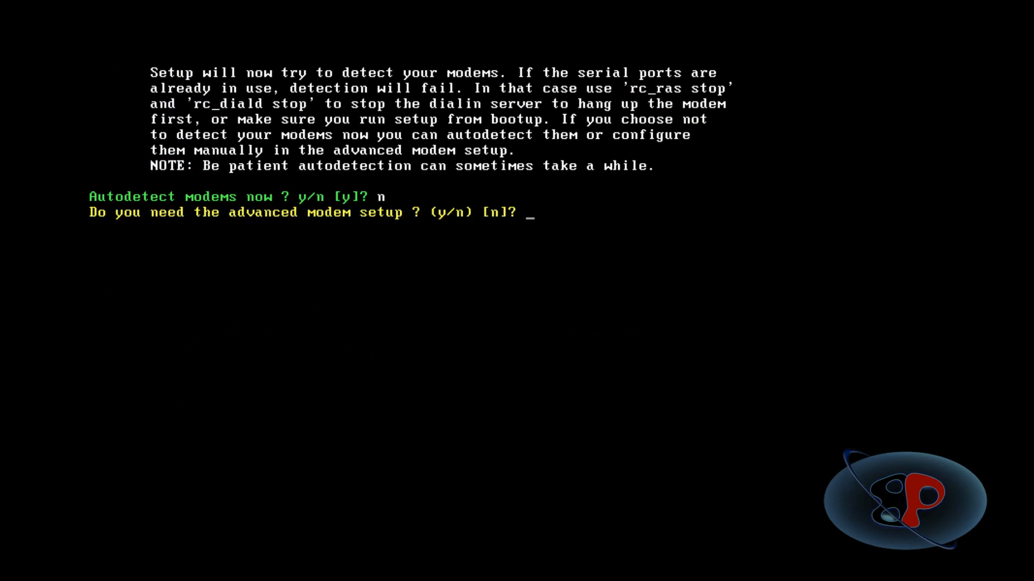
pyautogui.write('n')
pyautogui.press('Return')
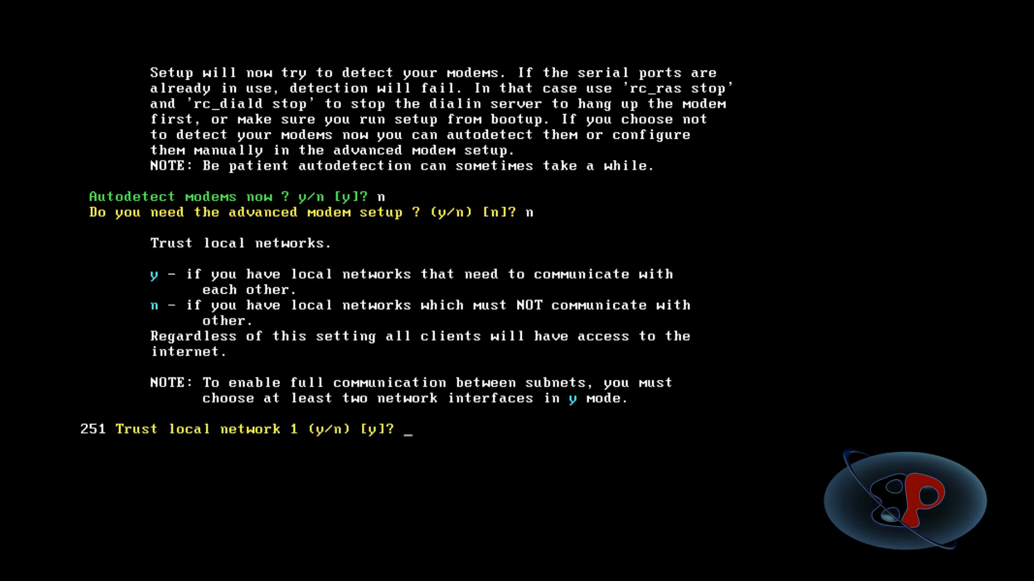
# Trust local networks 1 and 2 so they can communicate, but do not trust modem links.
pyautogui.write('y')
pyautogui.press('Return')
pyautogui.write('y')
pyautogui.press('Return')
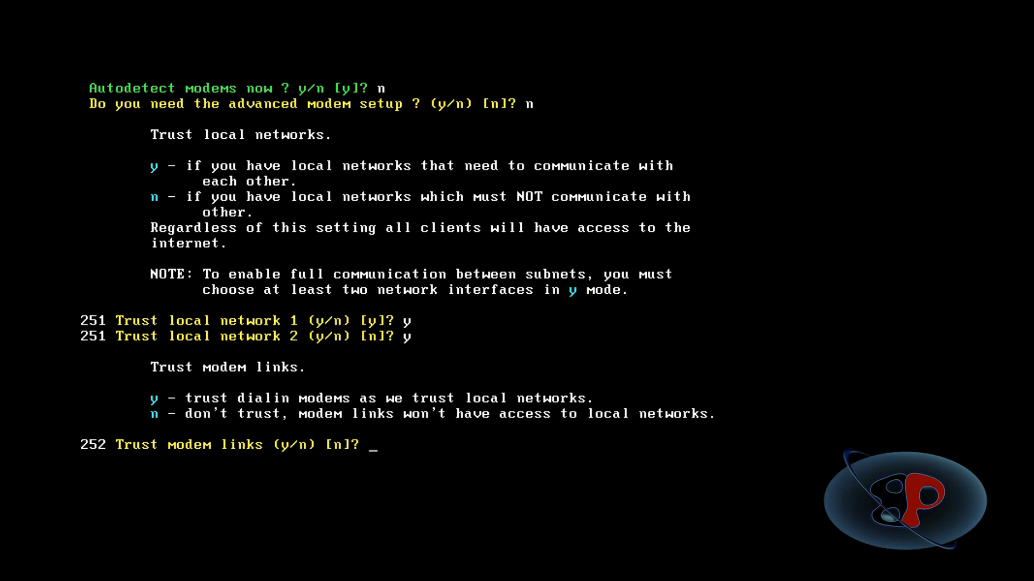
pyautogui.write('n')
pyautogui.press('Return')
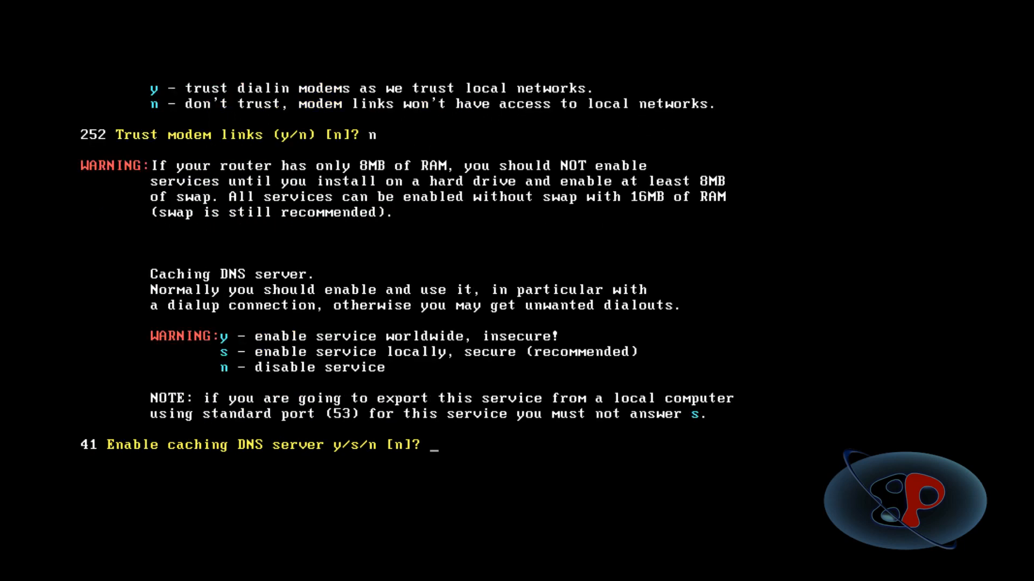
# Leave the caching DNS server, DHCP server and public HTTP server disabled.
pyautogui.write('n')
pyautogui.press('Return')
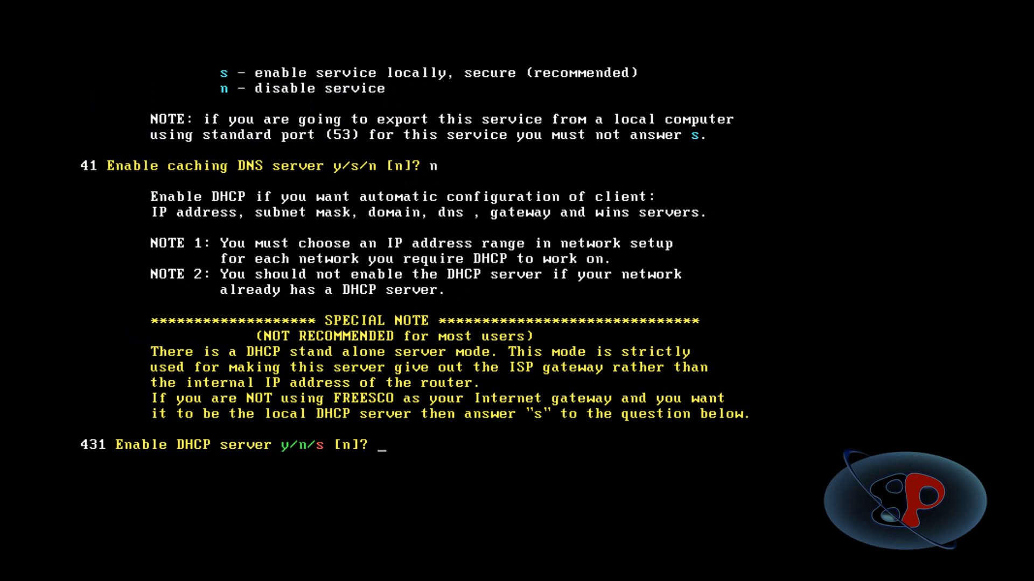
pyautogui.write('n')
pyautogui.press('BackSpace')
pyautogui.press('Return')
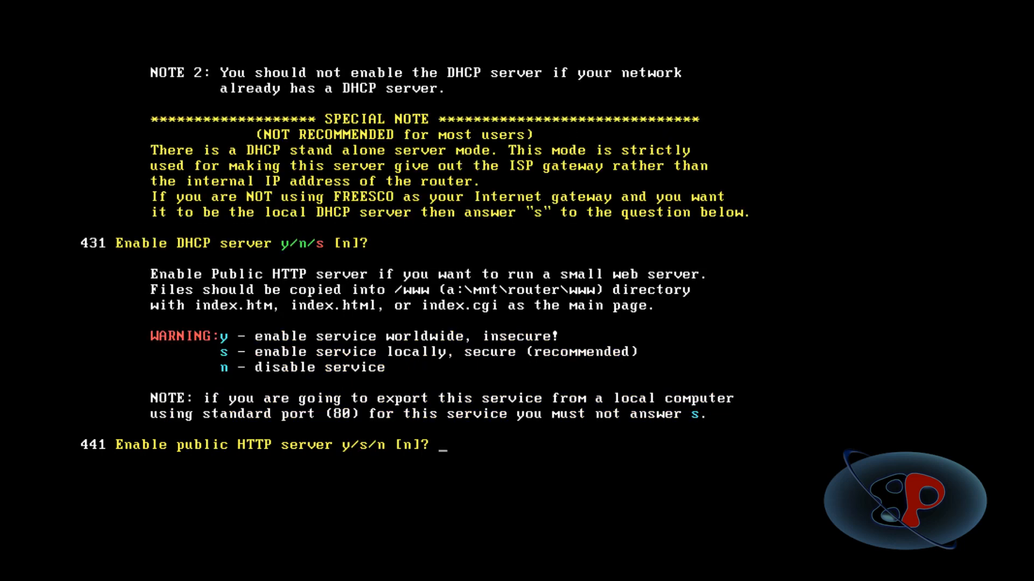
pyautogui.press('Return')
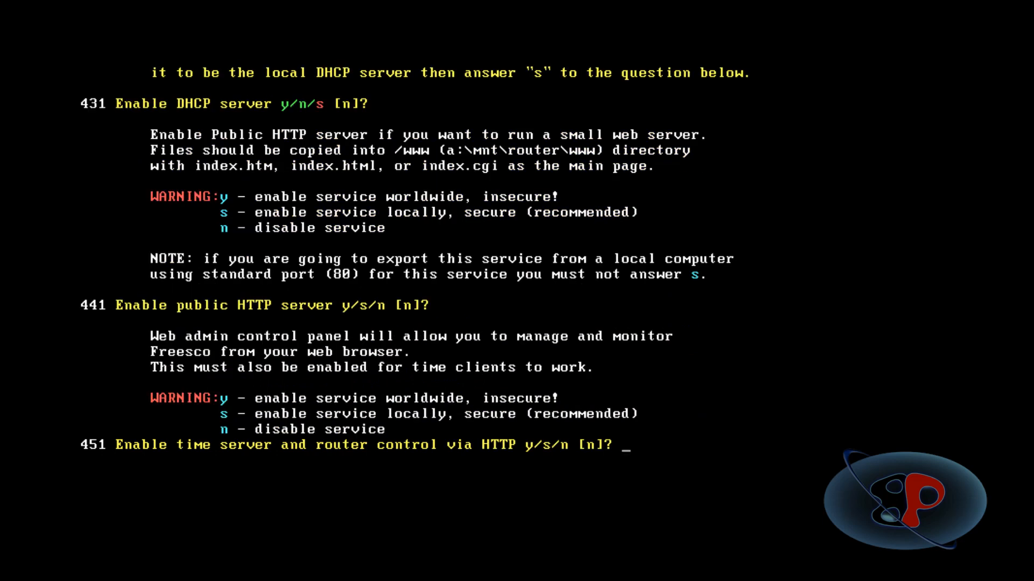
# Keep the time server with HTTP router control and the print, SSH, FTP and RAS servers disabled.
pyautogui.press('Return')
pyautogui.press('Return')
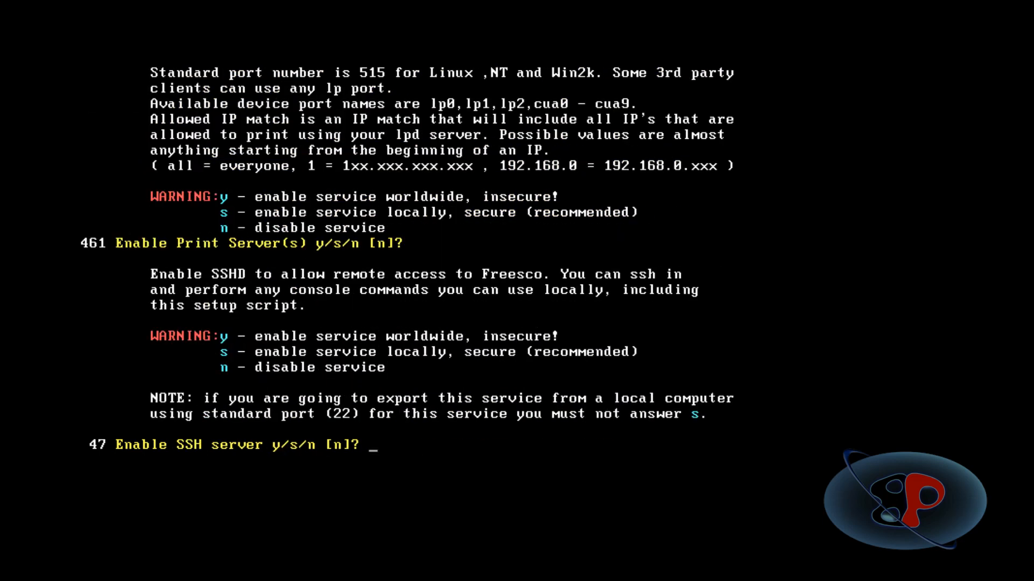
pyautogui.press('Return')
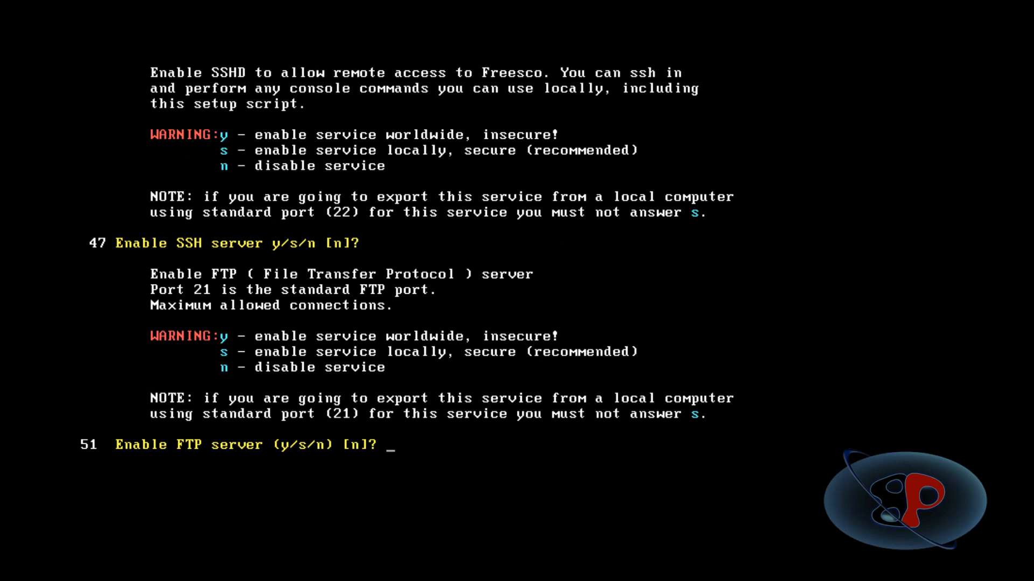
pyautogui.press('Return')
# Accept the default system log size of 50000 bytes and logins log size of 5000 bytes, without saving the system logs.
pyautogui.press('Return')
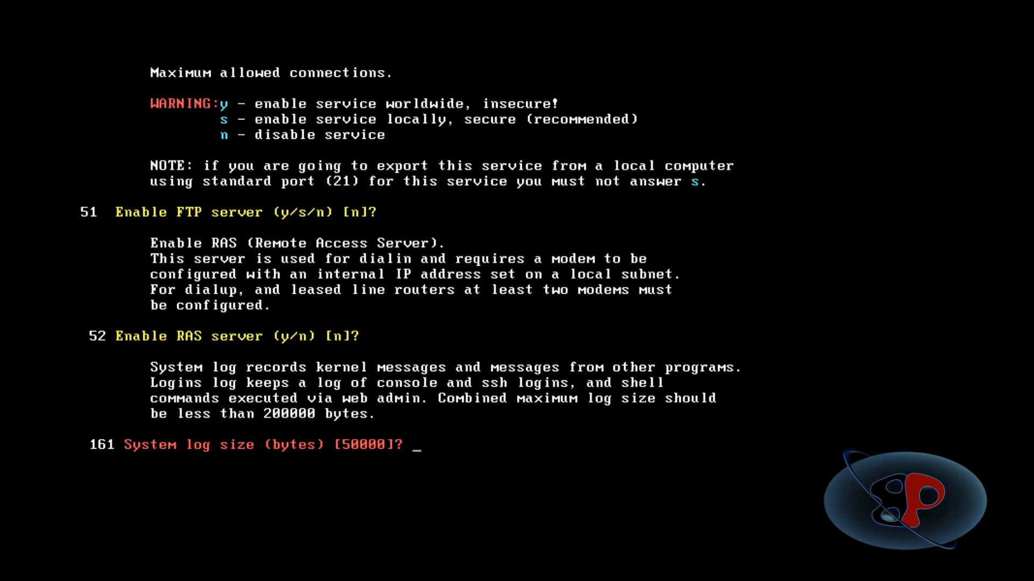
pyautogui.press('Return')
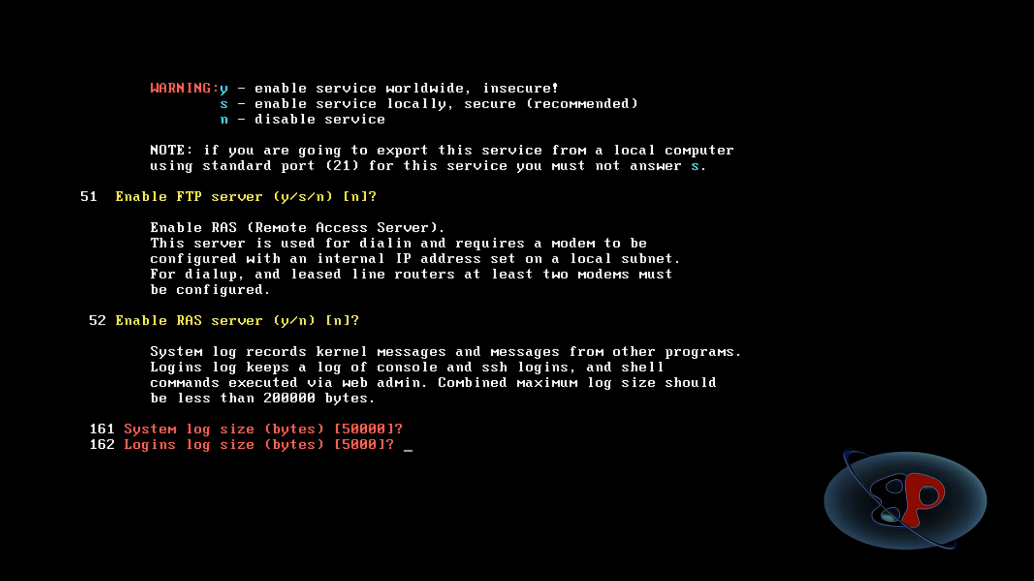
pyautogui.press('Return')
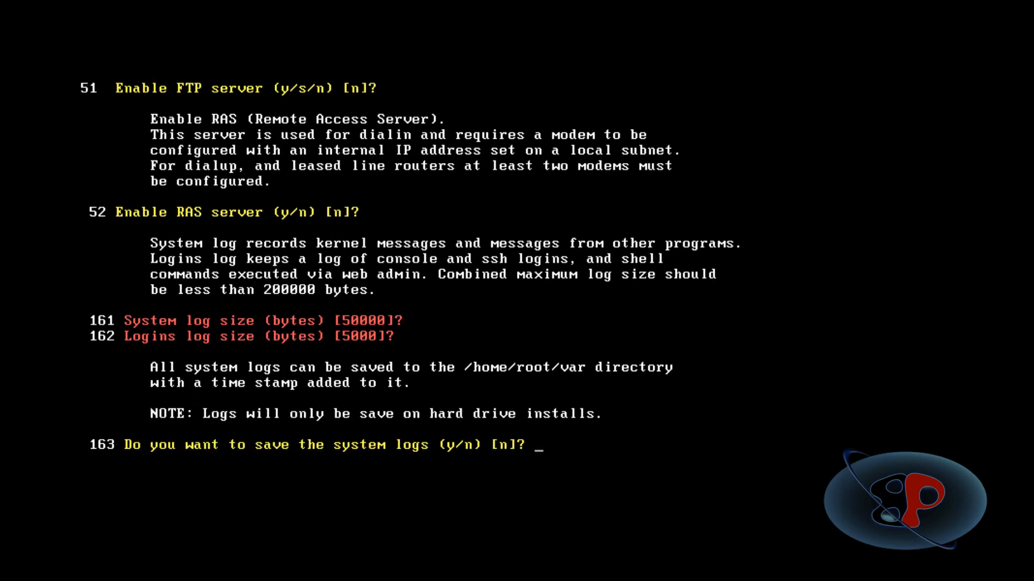
pyautogui.press('Return')
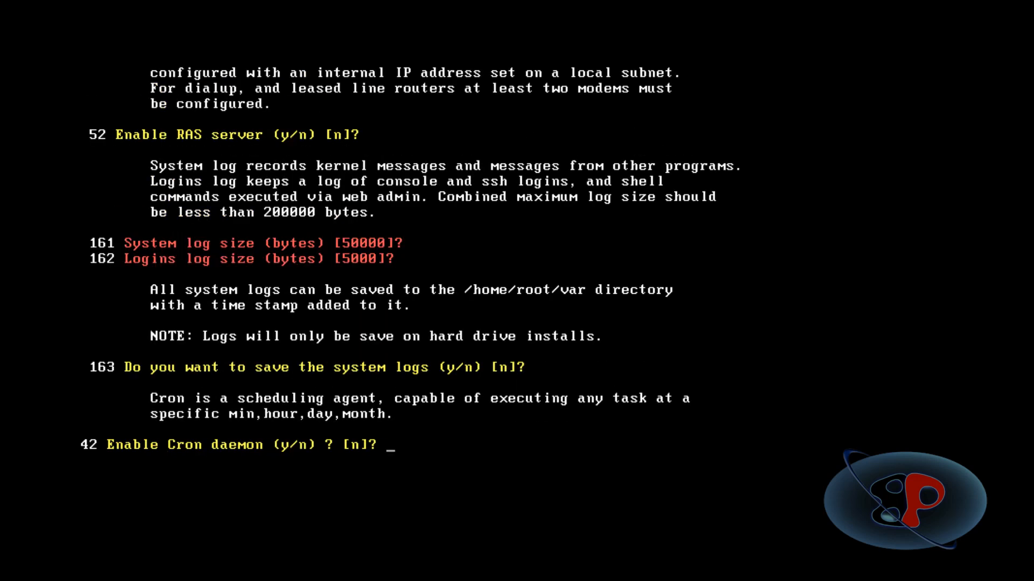
# Accept the defaults for the Cron daemon, ident server, screen blanking, hard disk spin-down and swap file.
pyautogui.press('Return')
pyautogui.press('Return')
pyautogui.press('Return')
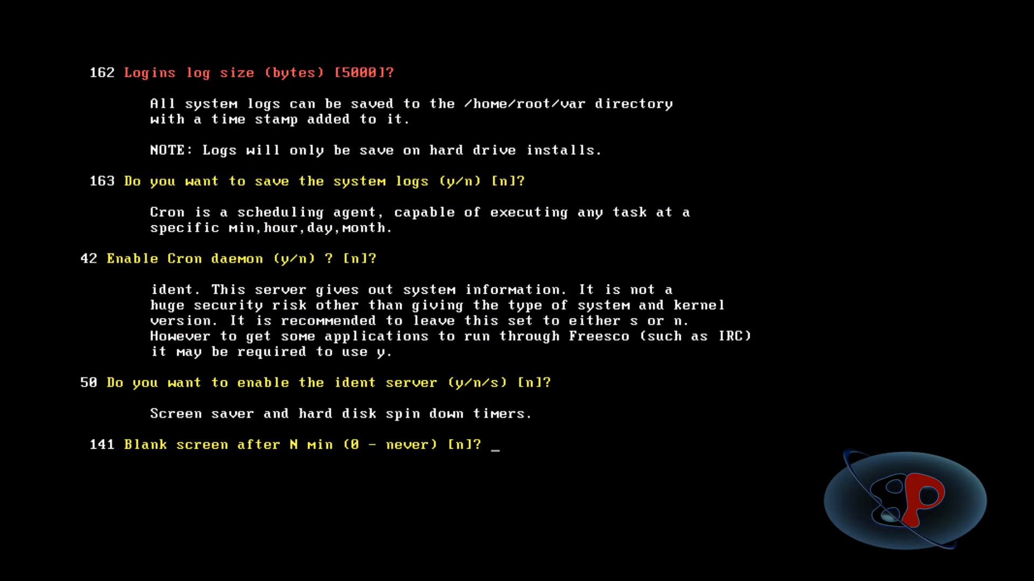
# Accept the defaults for extra programs, ramdrive, mail client and DynDNS/ZoneEdit client, leaving the primary DNS address blank.
pyautogui.press('Return')
pyautogui.press('Return')
pyautogui.press('Return')
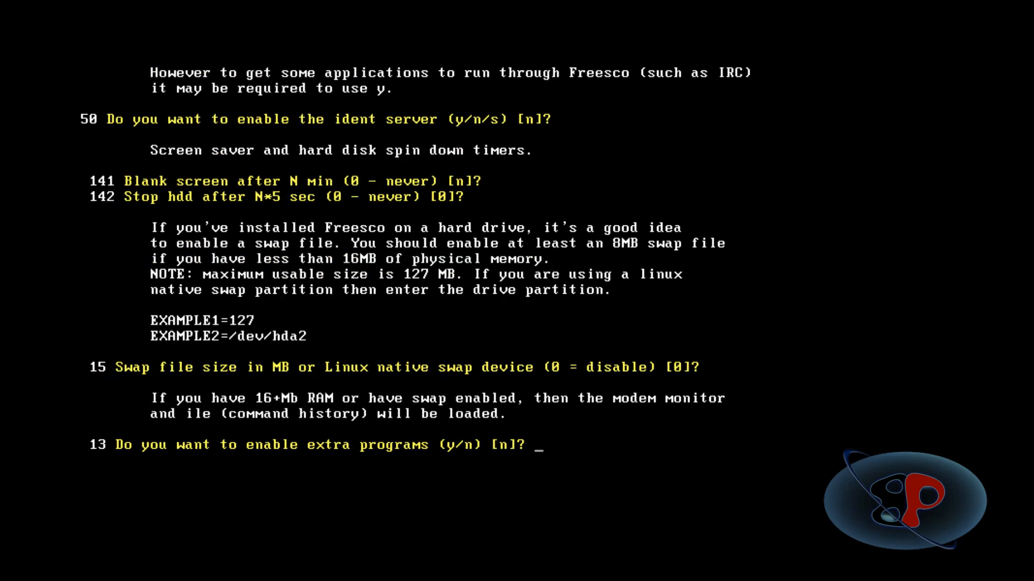
pyautogui.press('Return')
pyautogui.press('Return')
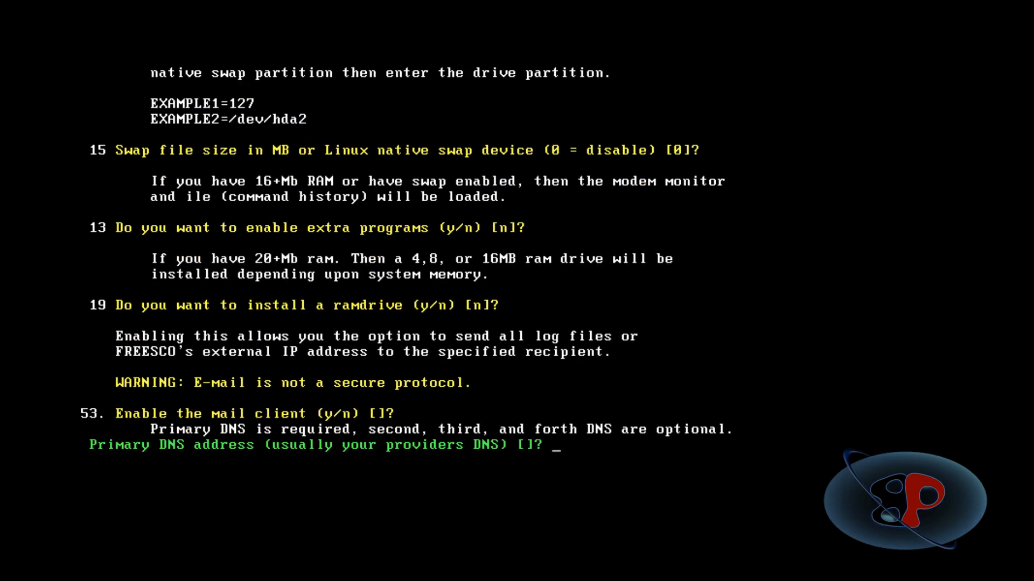
pyautogui.press('Return')
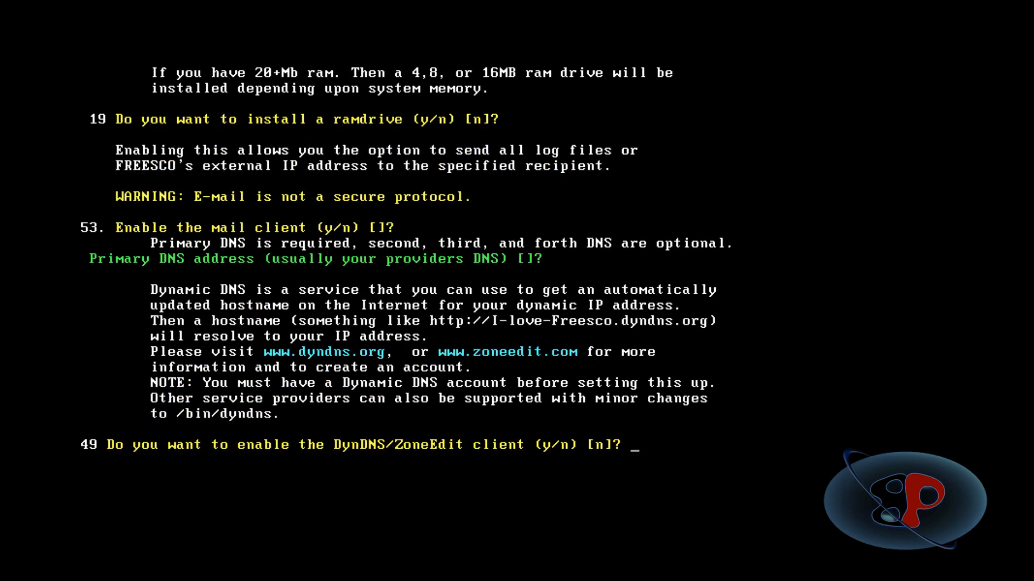
pyautogui.press('Return')
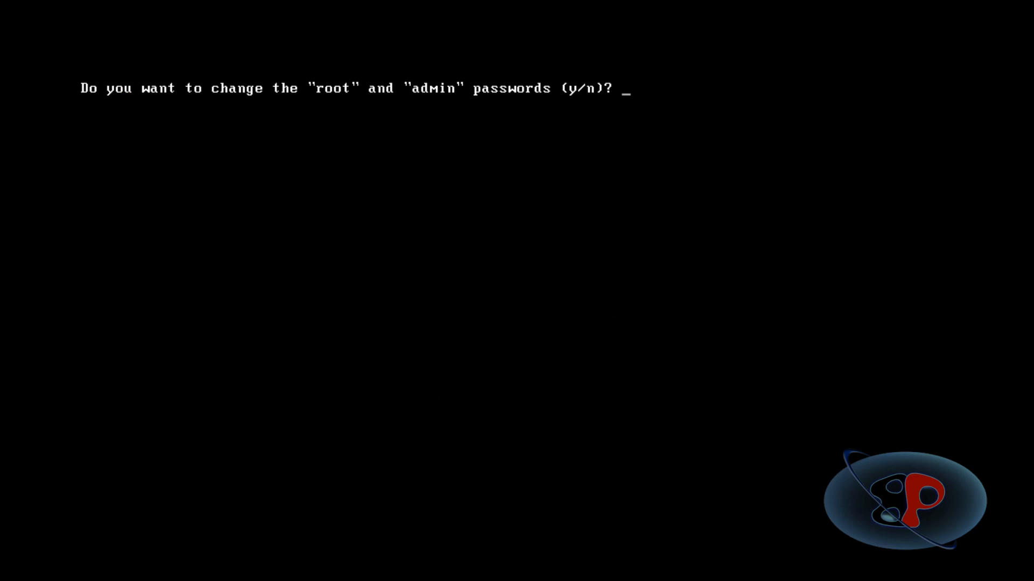
# Change the root, admin and ppp account passwords, entering and confirming a new password for each.
pyautogui.write('y')
pyautogui.press('Return')
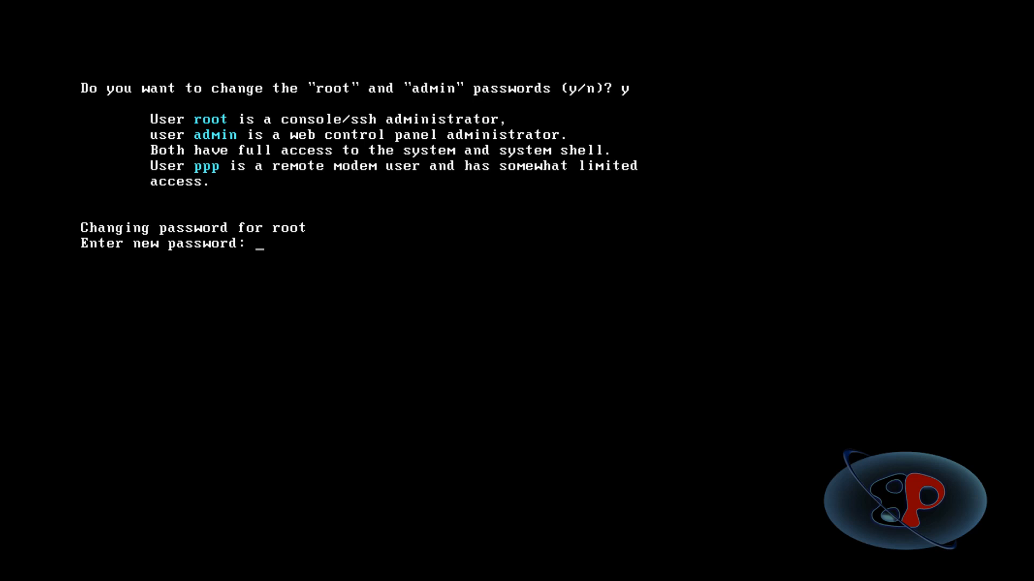
pyautogui.press('Return')
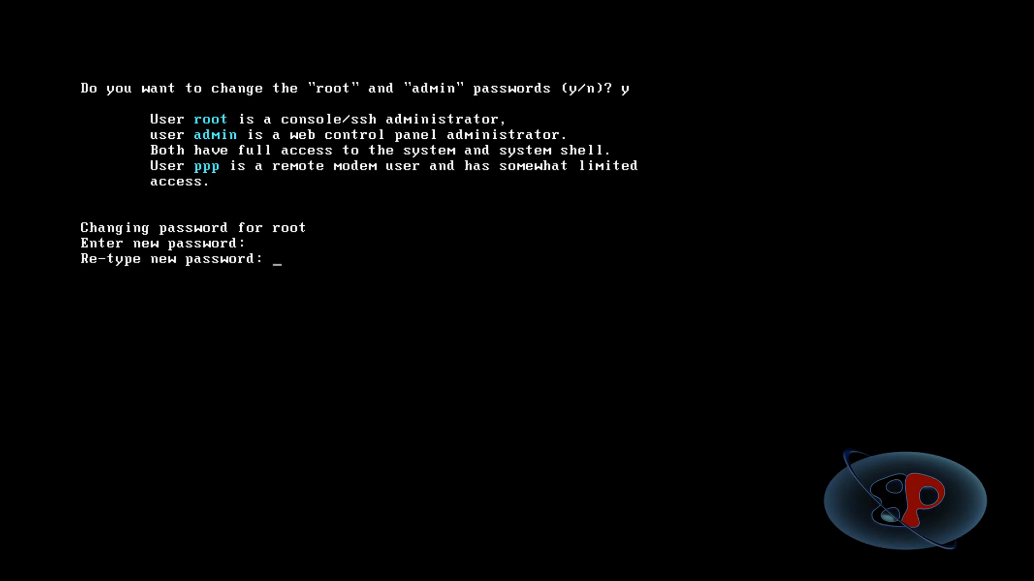
pyautogui.press('Return')
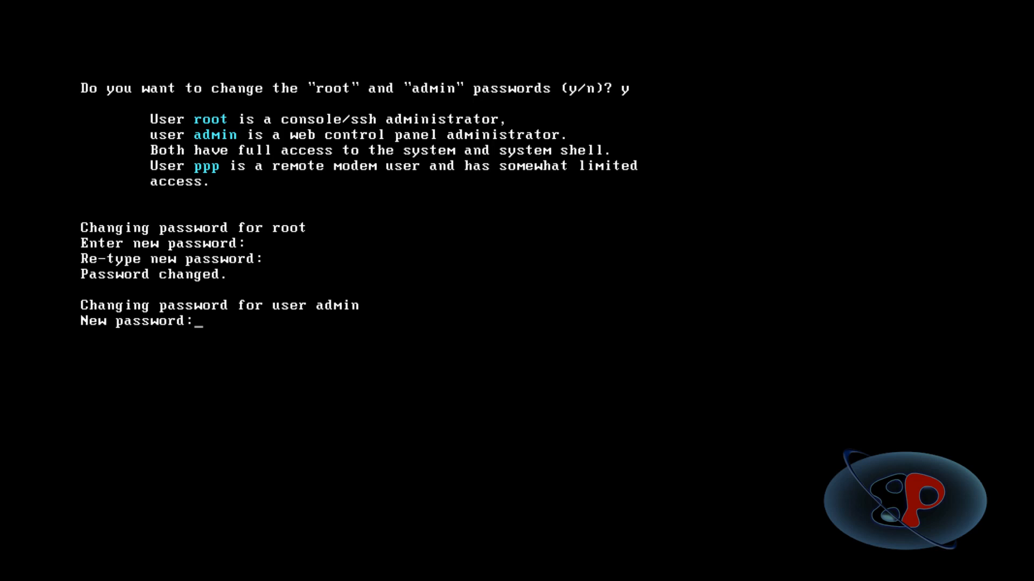
pyautogui.press('Return')
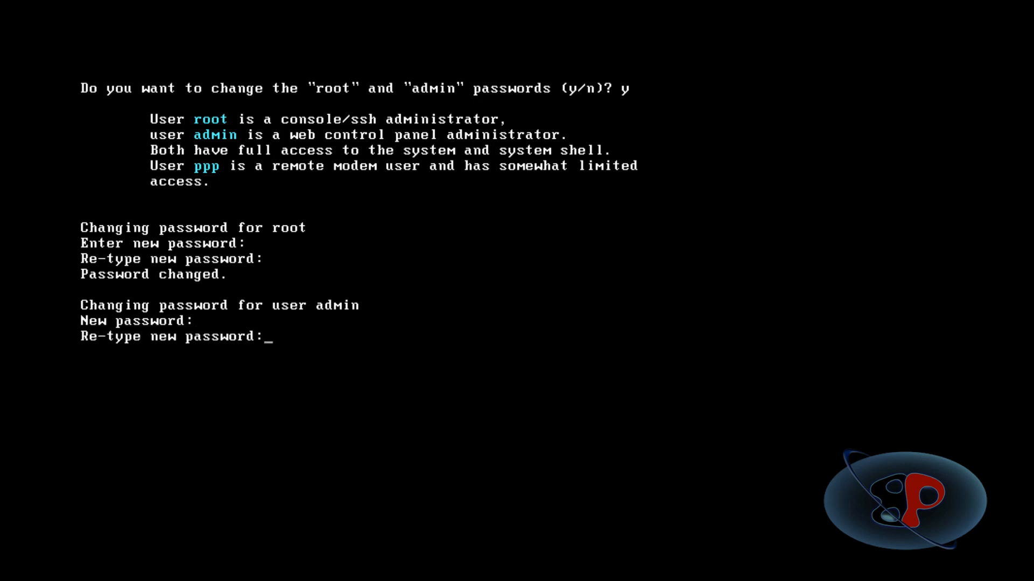
pyautogui.press('Return')
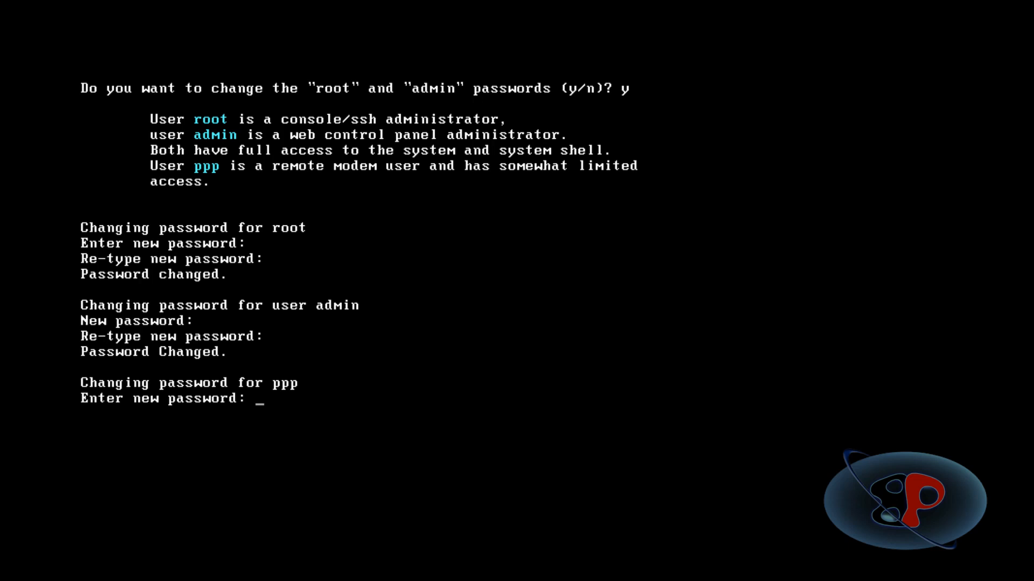
pyautogui.press('Return')
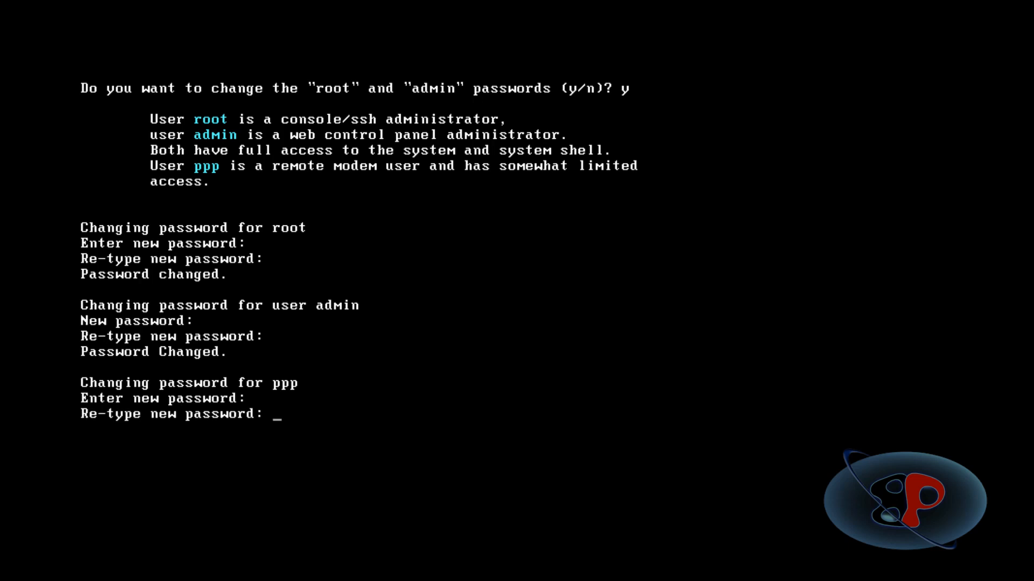
pyautogui.press('Return')
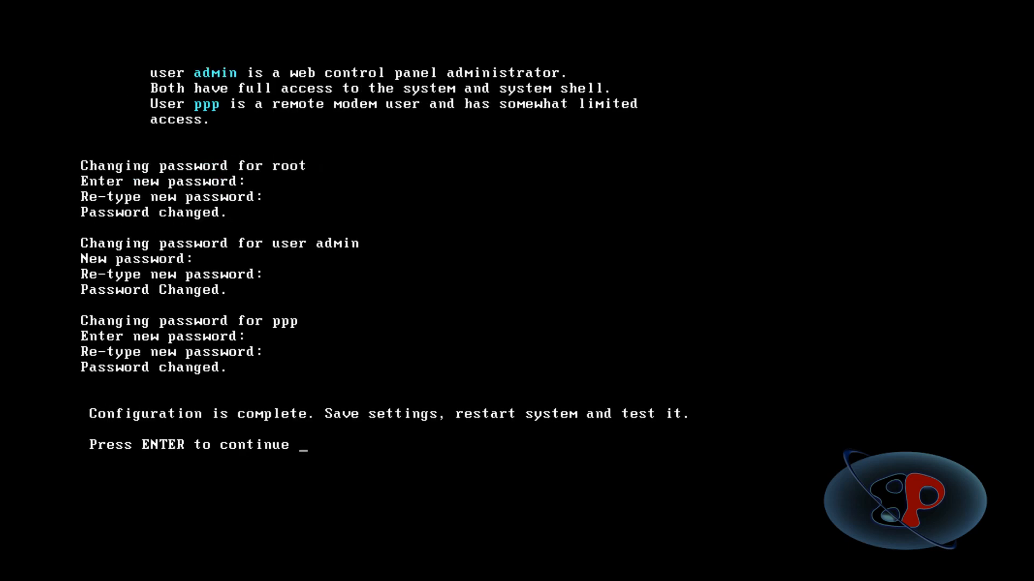
# Save the current configuration, exit setup, and restart NY-ROUTER in normal mode.
pyautogui.press('Return')
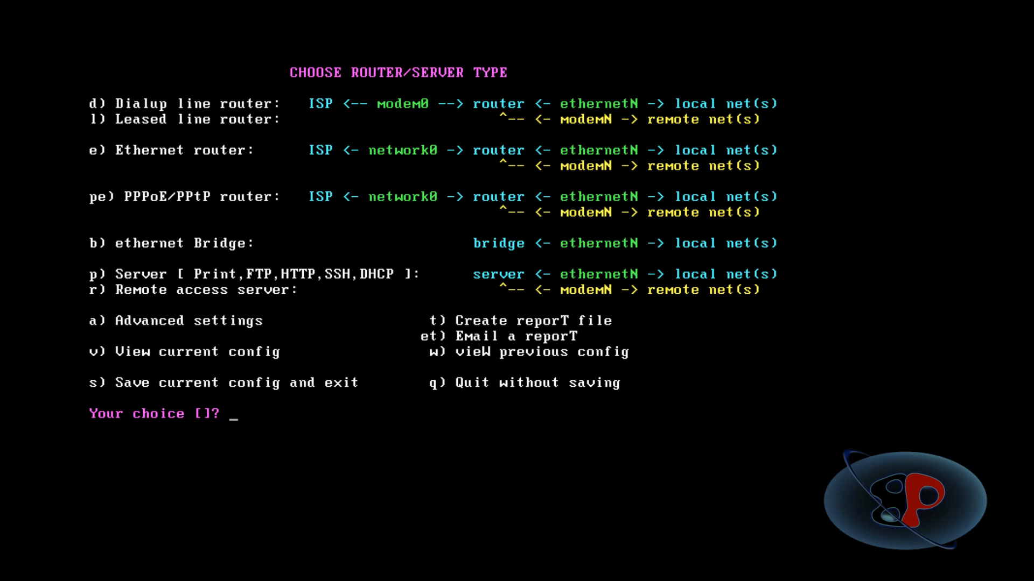
pyautogui.write('s')
pyautogui.press('Return')
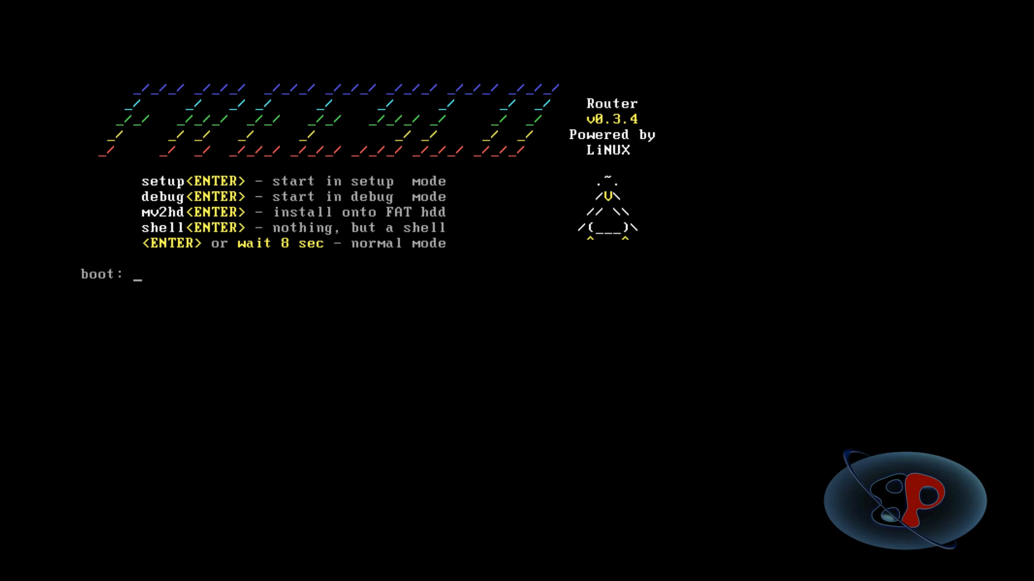
pyautogui.press('Return')
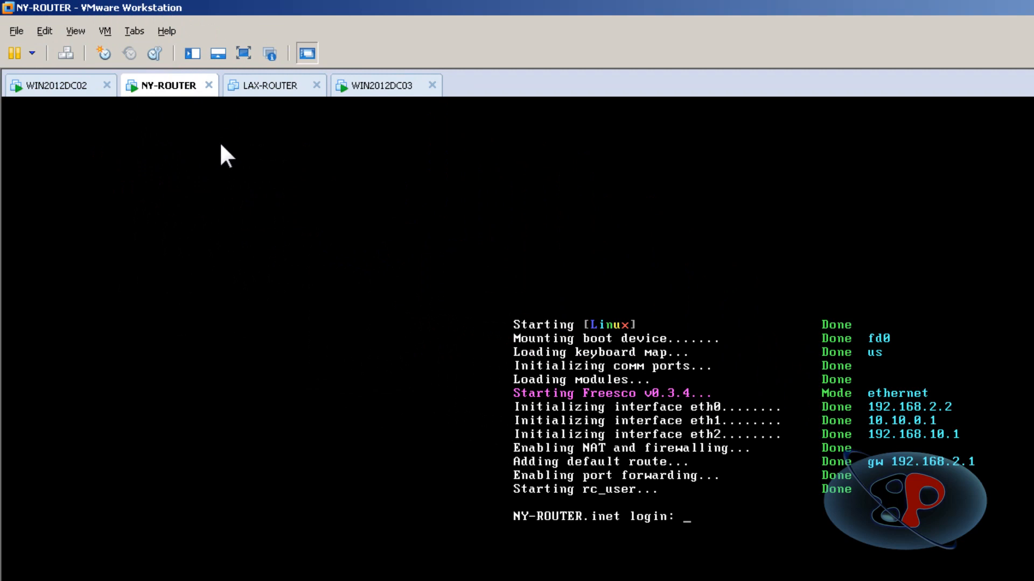
# Power on the LAX-ROUTER virtual machine and boot Freesco in setup mode.
pyautogui.click(238, 89)
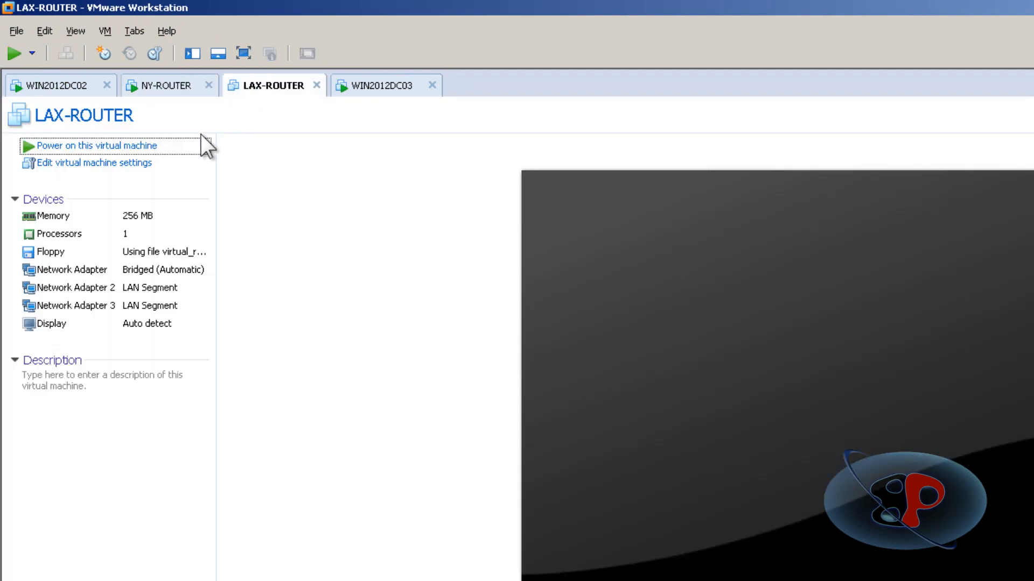
pyautogui.click(135, 150)
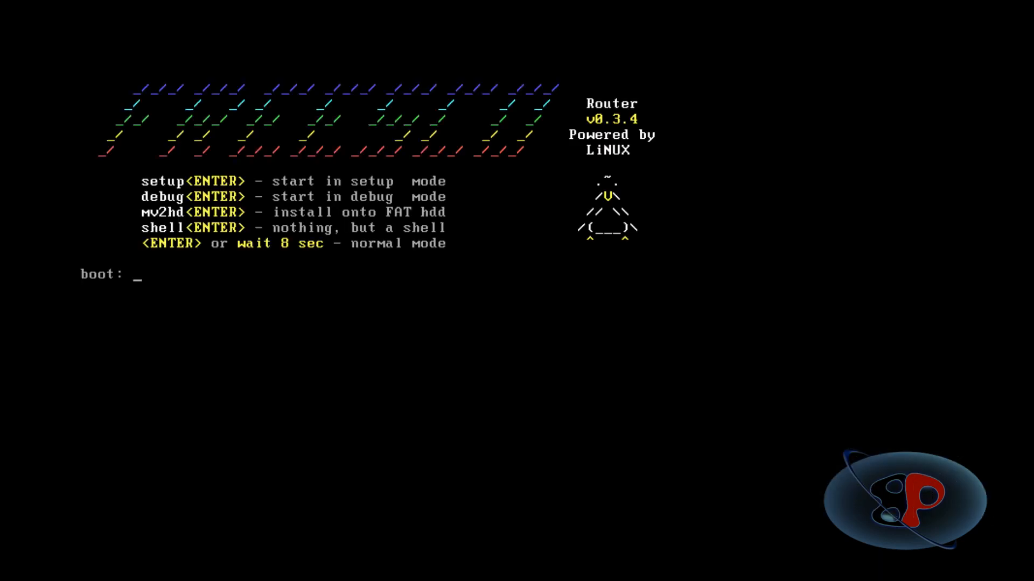
pyautogui.write('setup')
pyautogui.press('Return')
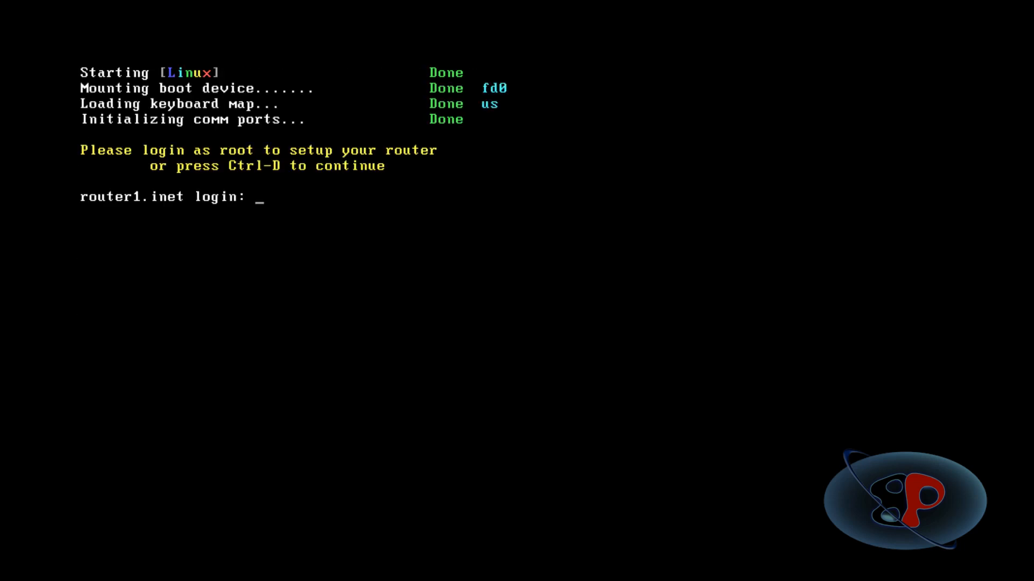
# Log in to the router setup as root with the account password.
pyautogui.write('root')
pyautogui.press('Return')
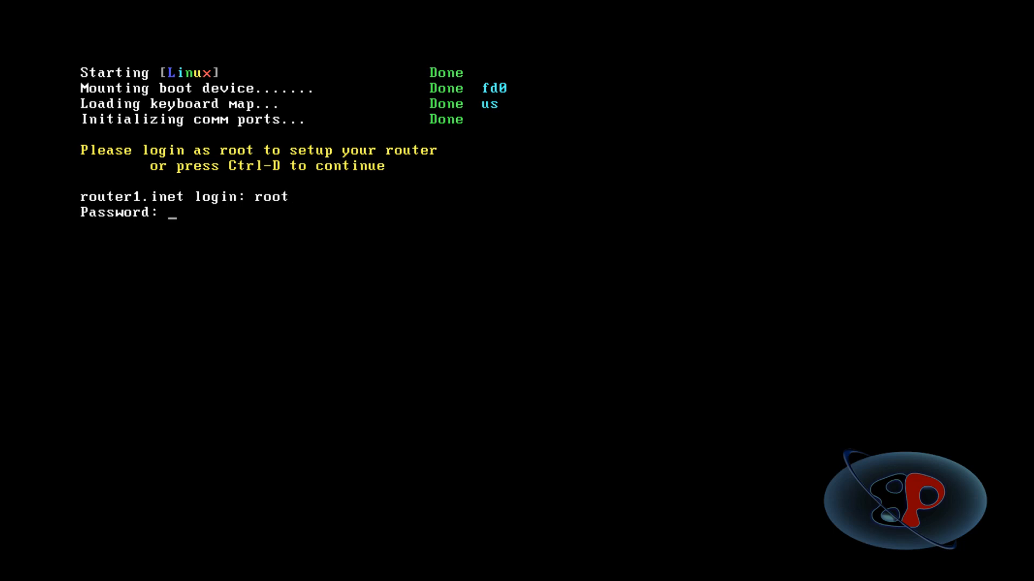
pyautogui.press('Return')
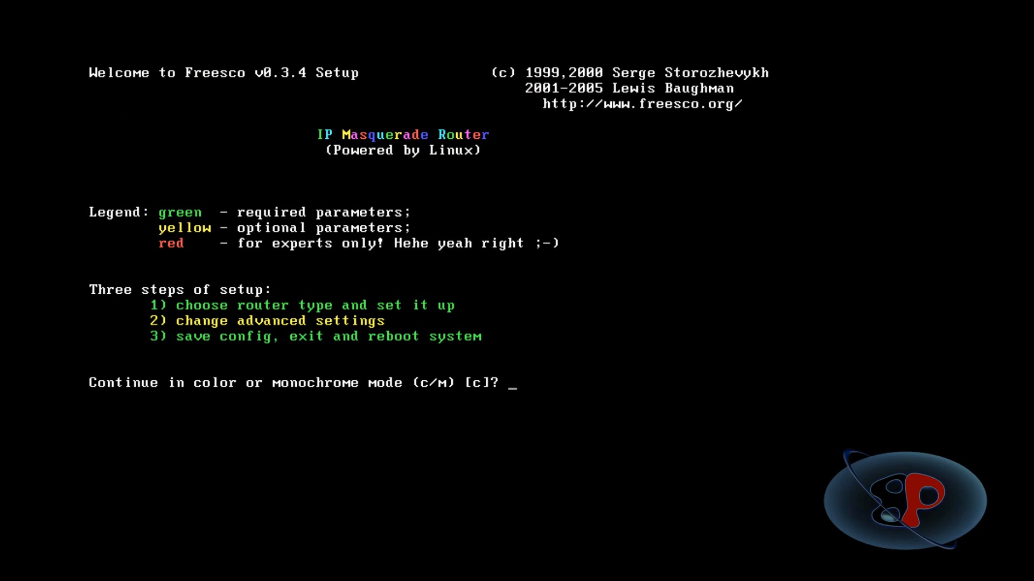
# Continue setup in color mode and choose the Ethernet router type.
pyautogui.write('c')
pyautogui.press('Return')
pyautogui.write('e')
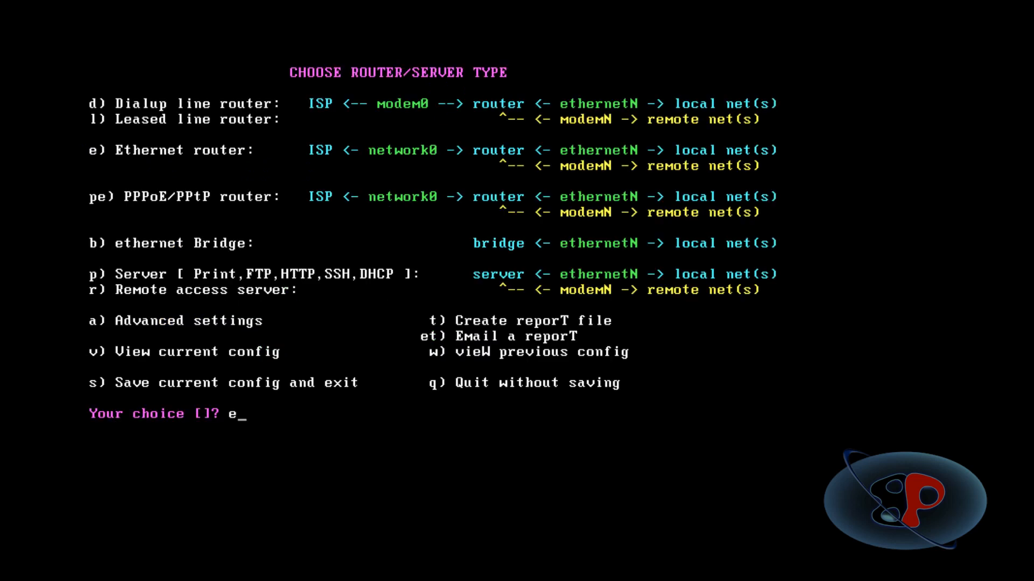
pyautogui.press('Return')
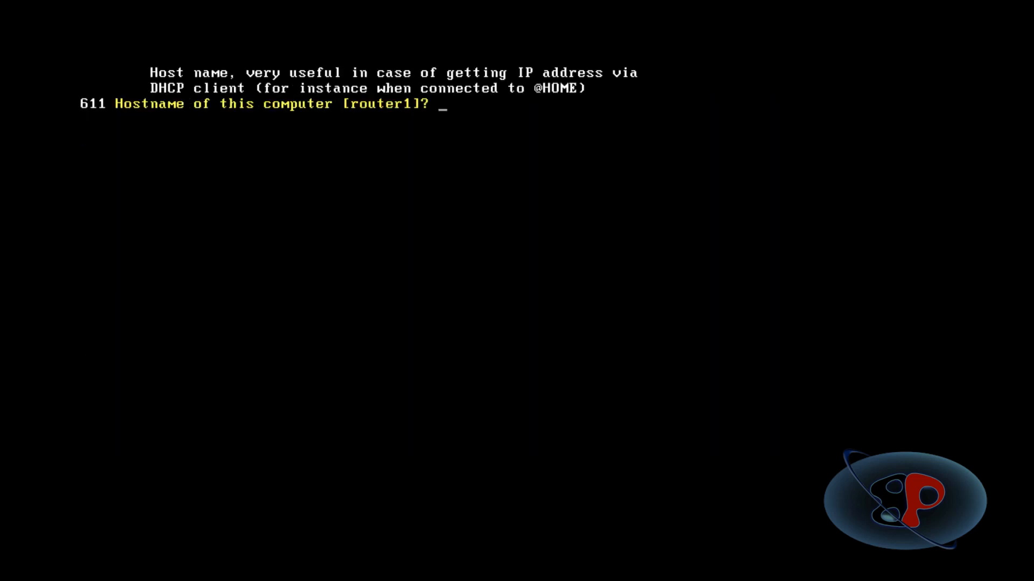
# Set the hostname to LAX-ROUTER, accept the default domain name inet, and exit the network card settings without changes.
pyautogui.write('LAX-ROUTER')
pyautogui.press('Return')
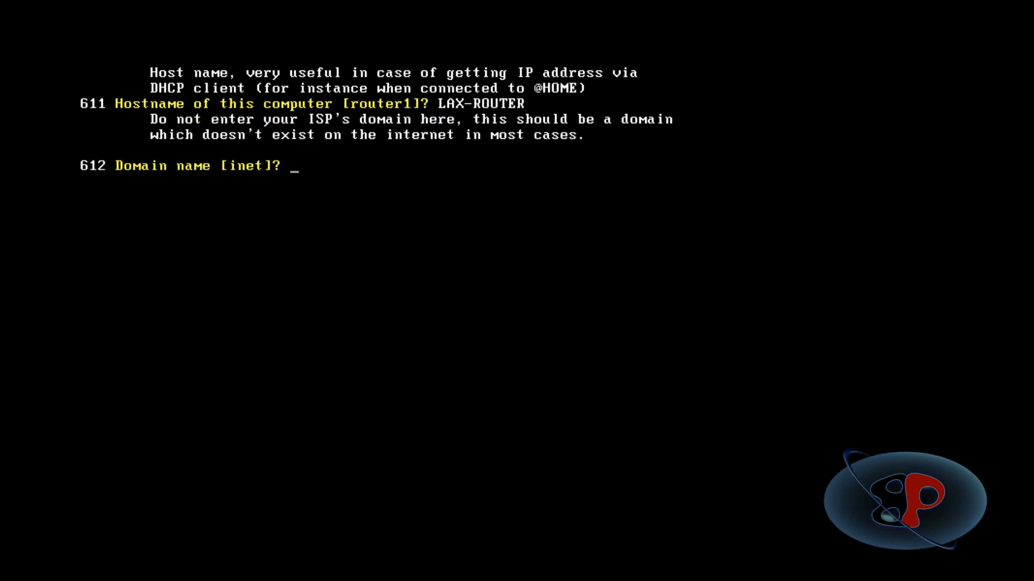
pyautogui.press('Return')
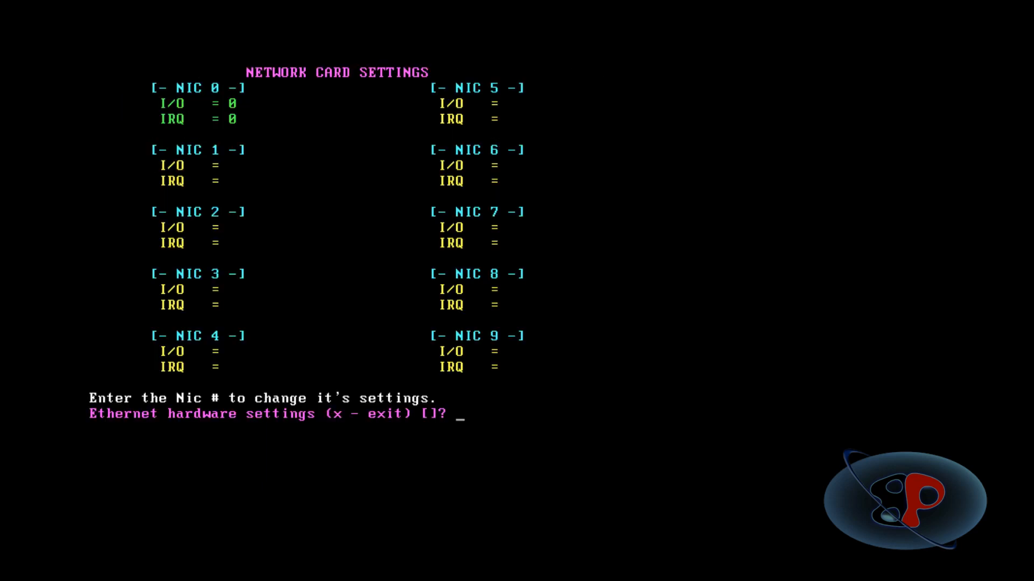
pyautogui.write('x')
pyautogui.press('Return')
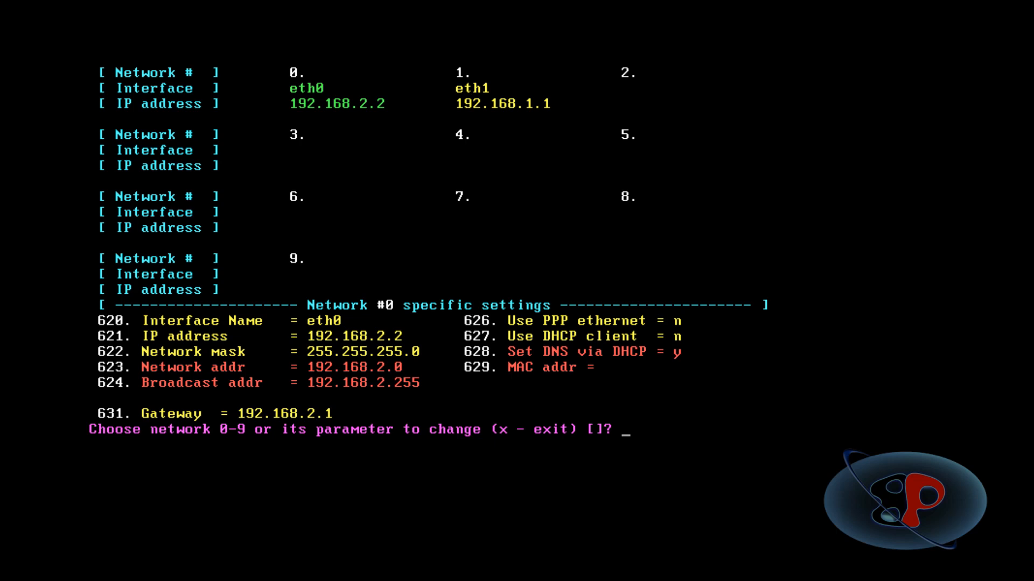
# Set the IP address of network 1 (eth1) to 10.20.0.1.
pyautogui.press('End')
pyautogui.press('BackSpace')
pyautogui.press('BackSpace')
pyautogui.press('BackSpace')
pyautogui.press('BackSpace')
pyautogui.press('BackSpace')
pyautogui.write('1')
pyautogui.press('Return')
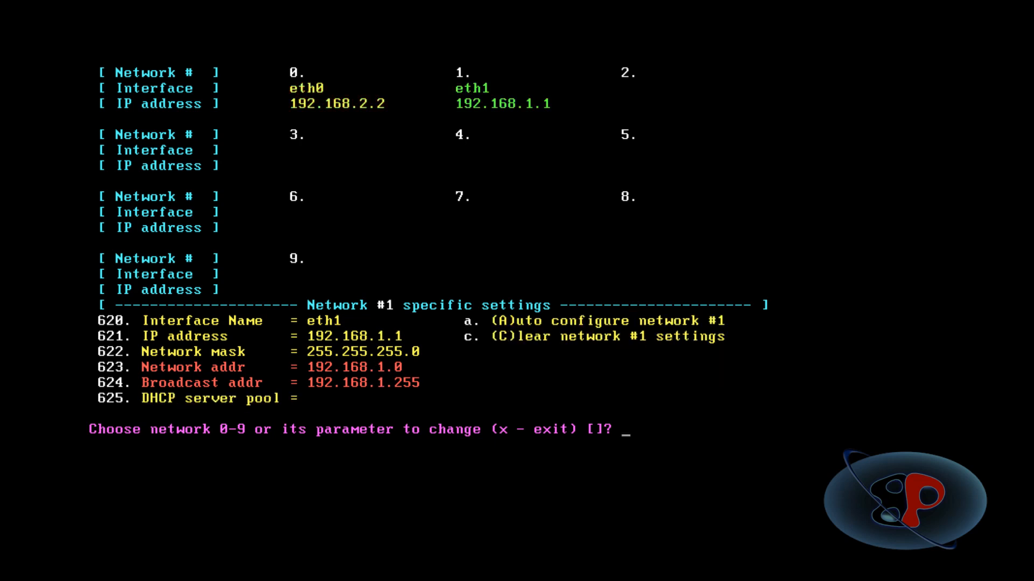
pyautogui.write('621')
pyautogui.press('Return')
pyautogui.write('10.20')
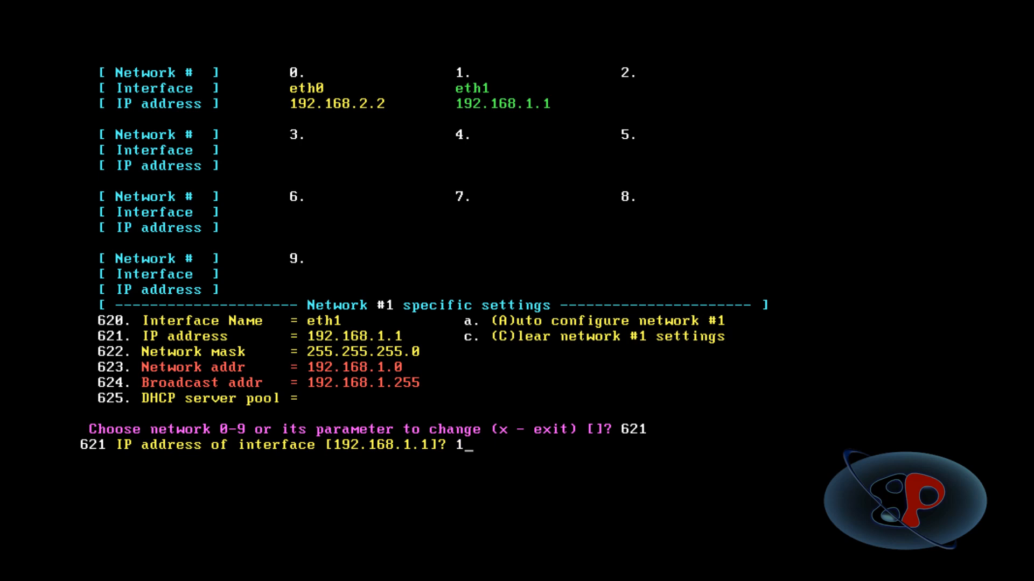
pyautogui.write('.0.1')
pyautogui.press('Return')
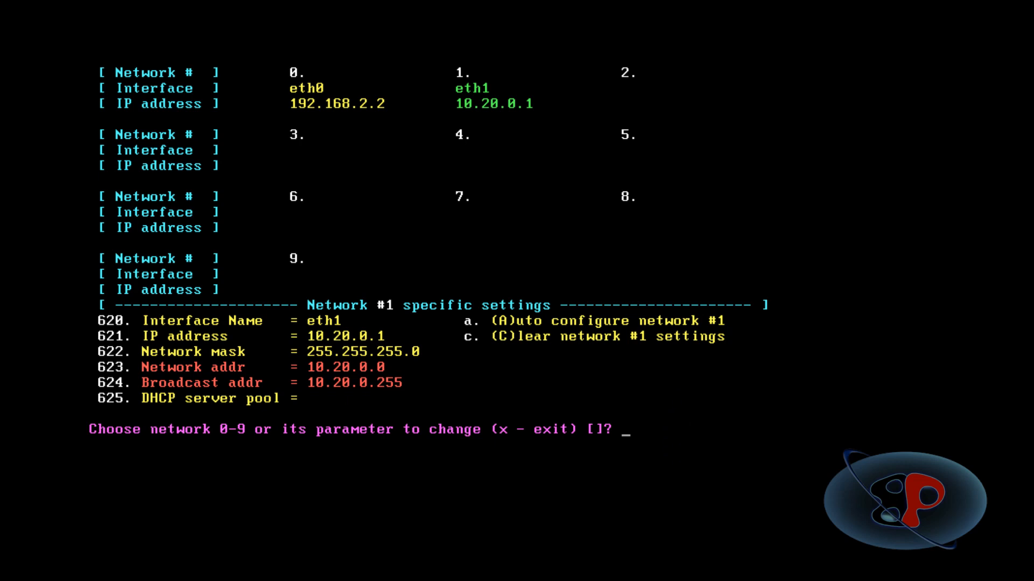
# Select network 2 and connect it via interface eth2.
pyautogui.write('2')
pyautogui.press('Return')
pyautogui.write('620')
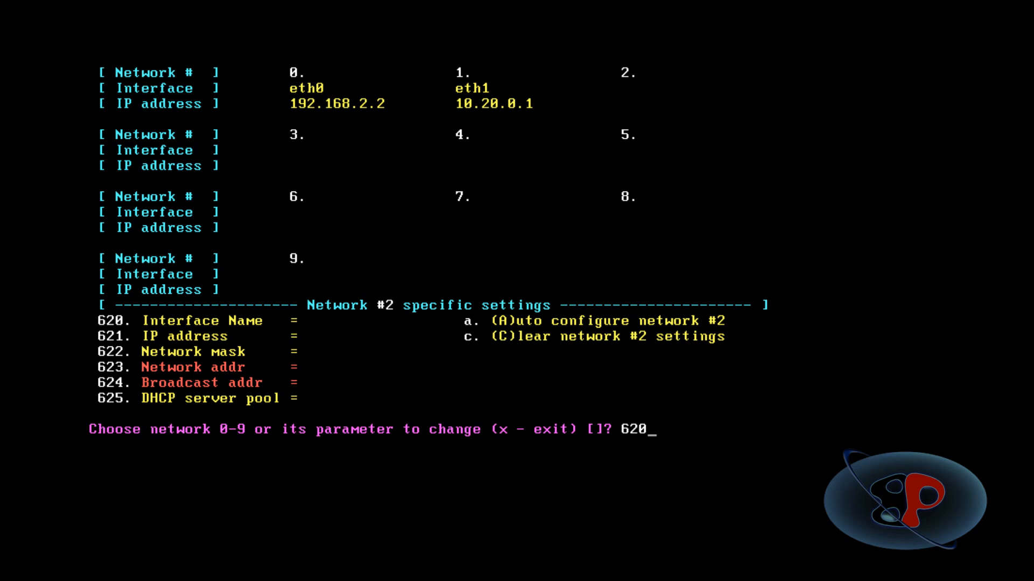
pyautogui.press('Return')
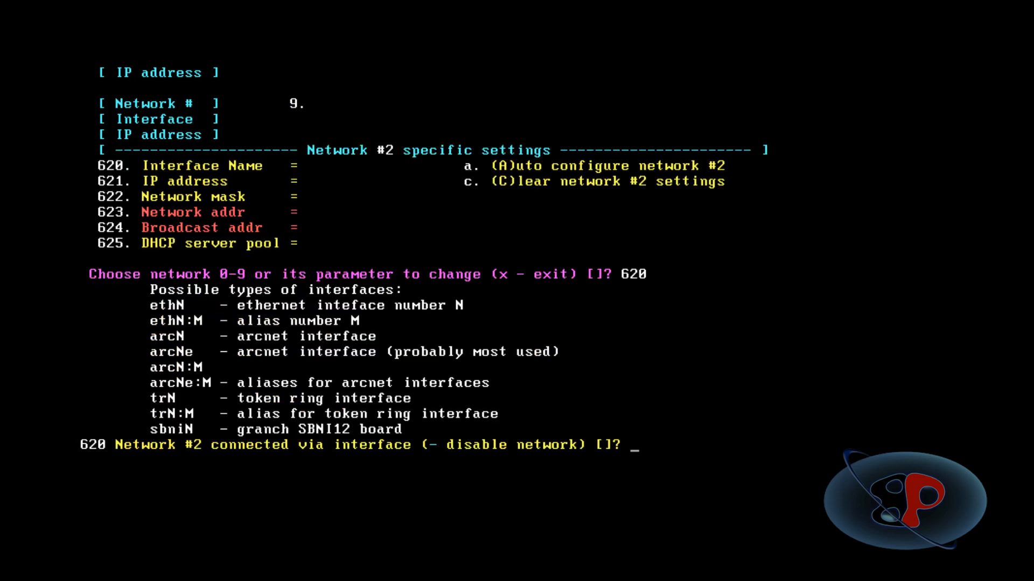
pyautogui.write('eth2')
pyautogui.press('Return')
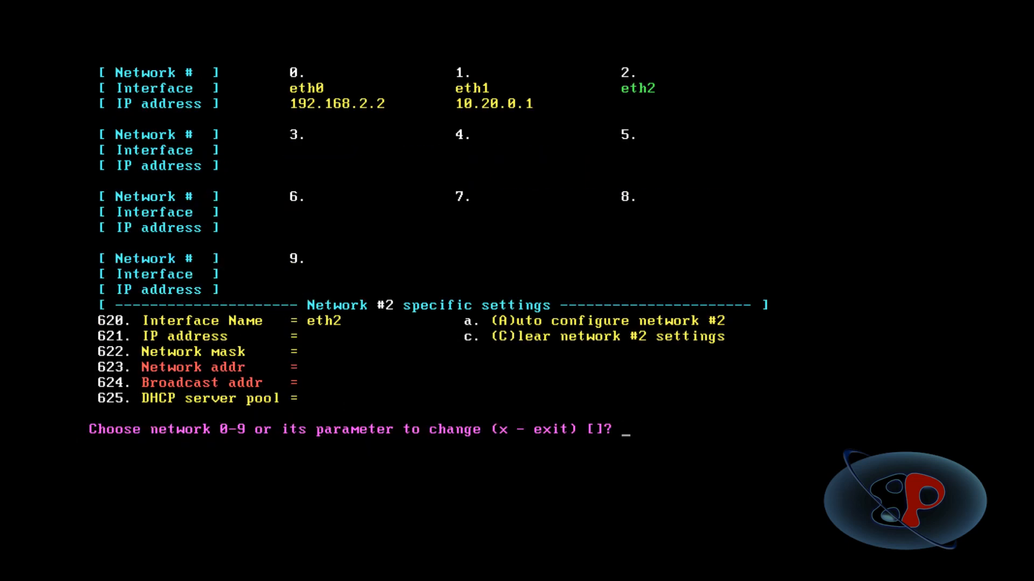
# Set the IP address of network 2 to 192.168.10.2.
pyautogui.write('621')
pyautogui.press('Return')
pyautogui.write('192')
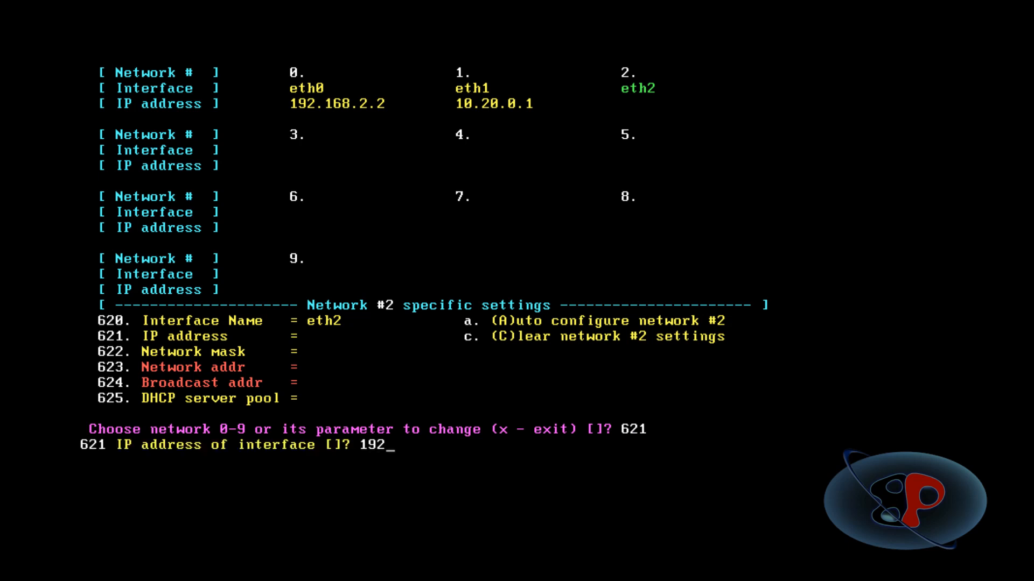
pyautogui.write('.168.10.2')
pyautogui.press('Return')
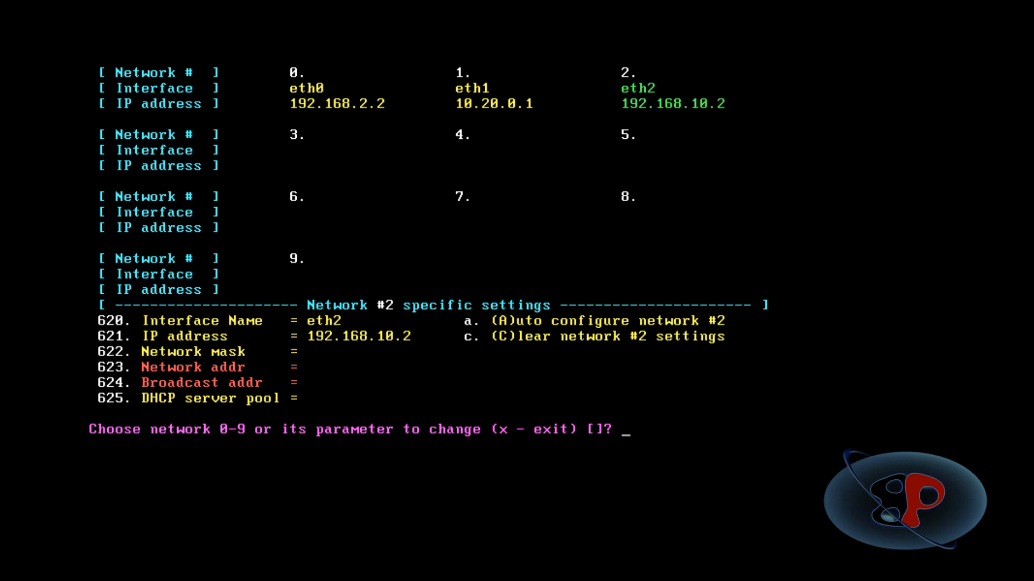
# Set the network mask of network 2 to 255.255.255.248 and exit the network settings.
pyautogui.write('622')
pyautogui.press('Return')
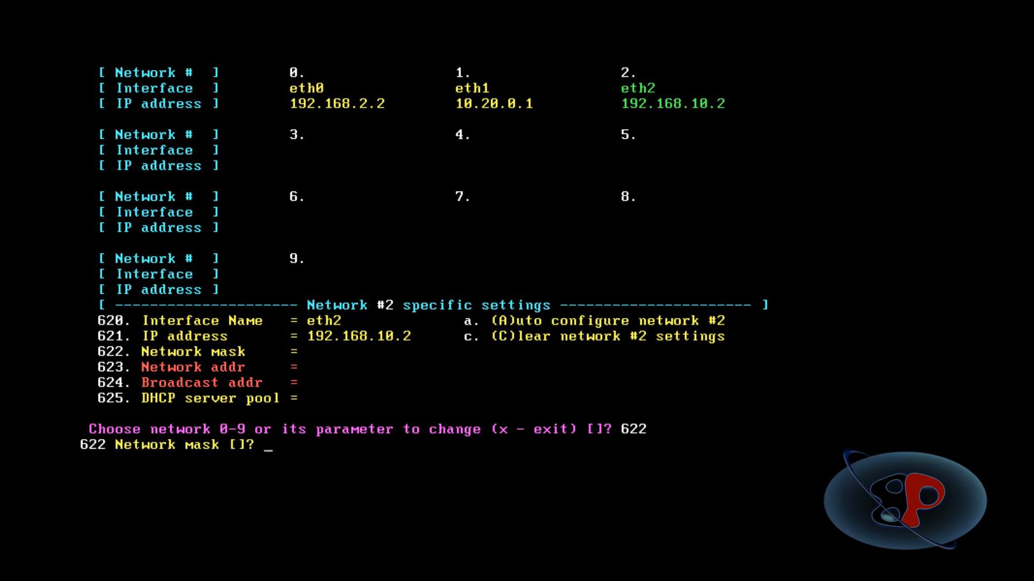
pyautogui.write('255.255.2')
pyautogui.write('55.255.248')
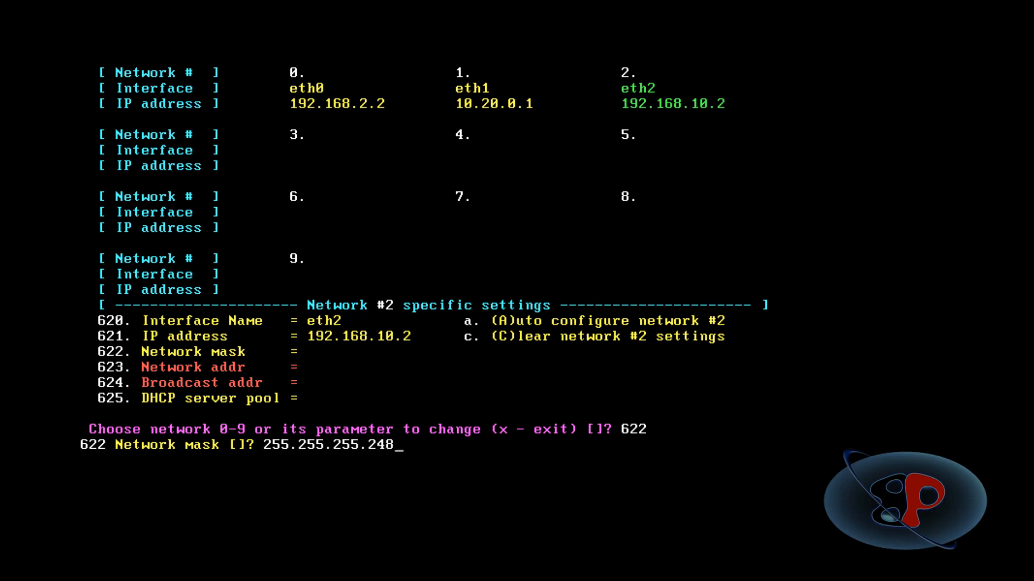
pyautogui.press('Return')
pyautogui.write('x')
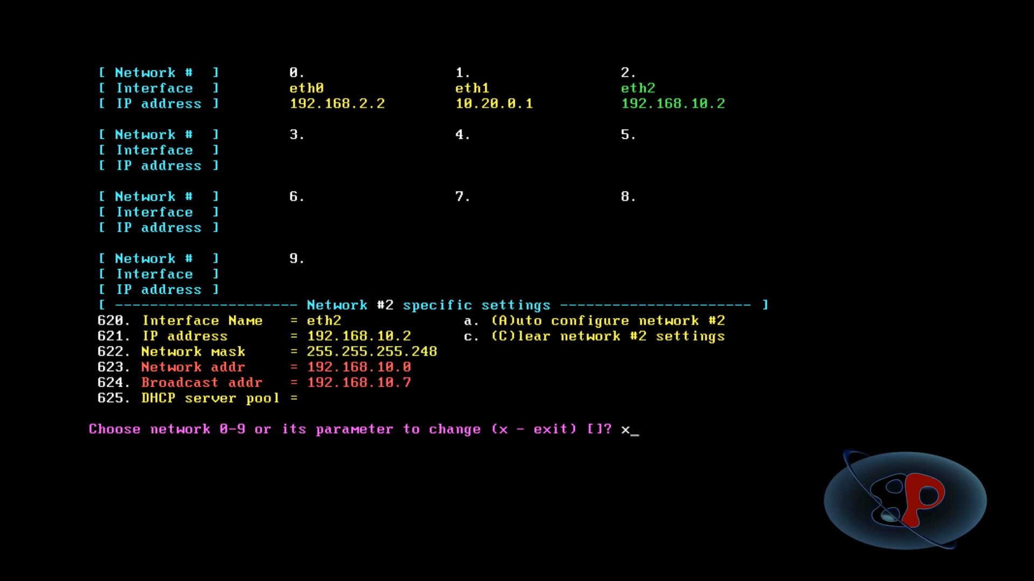
pyautogui.press('Return')
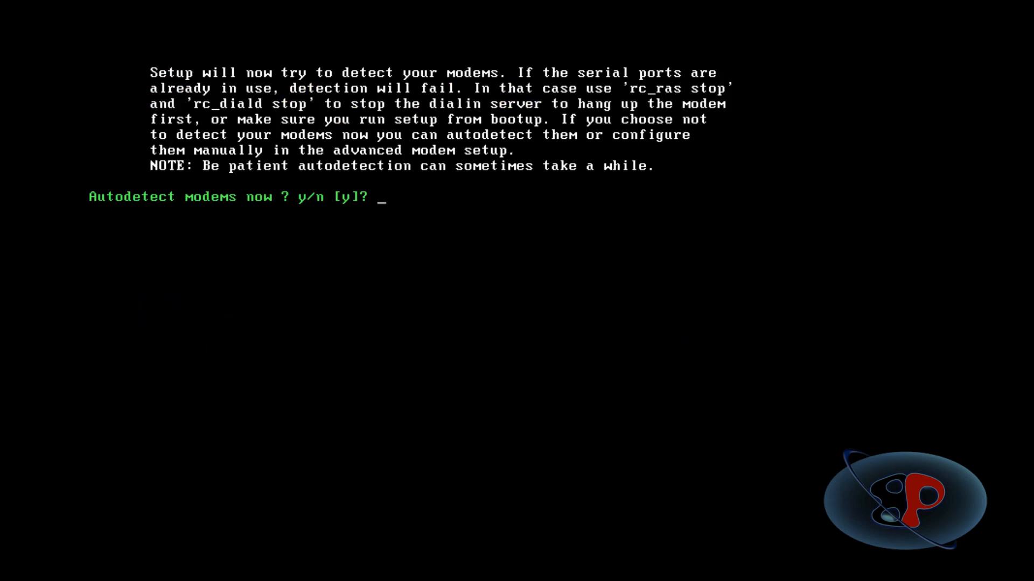
# Decline modem autodetection and the advanced modem setup.
pyautogui.write('n')
pyautogui.press('Return')
# Trust local network 1 and leave the caching DNS server at its default, disabled.
pyautogui.write('n')
pyautogui.press('Return')
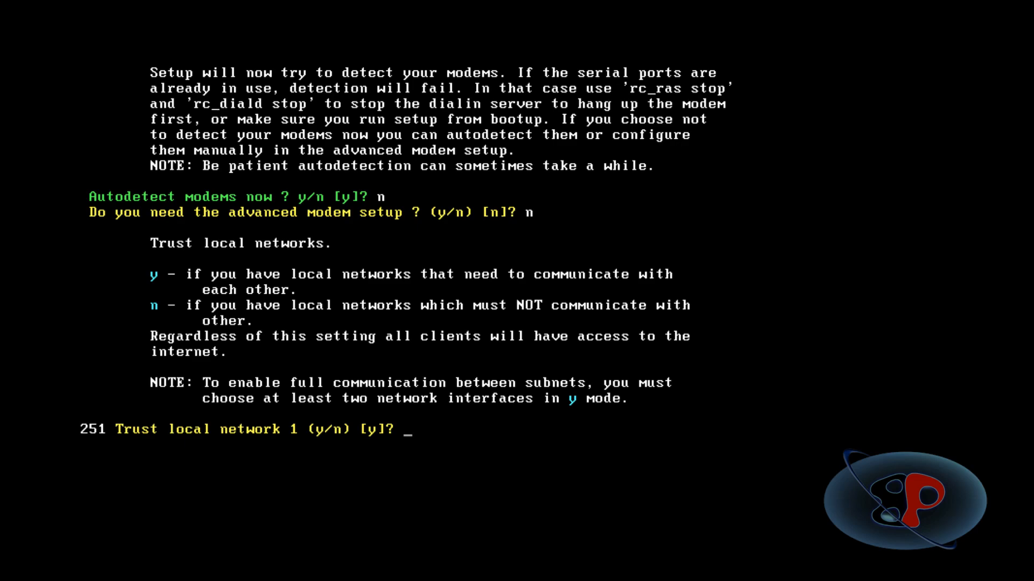
pyautogui.write('y')
pyautogui.press('Return')
pyautogui.write('y')
pyautogui.press('Return')
pyautogui.write('n')
# Accept the defaults for the DHCP server, system logs, Cron daemon, ident server and remaining services, skipping the root and admin password change.
pyautogui.press('Return')
pyautogui.press('Return')
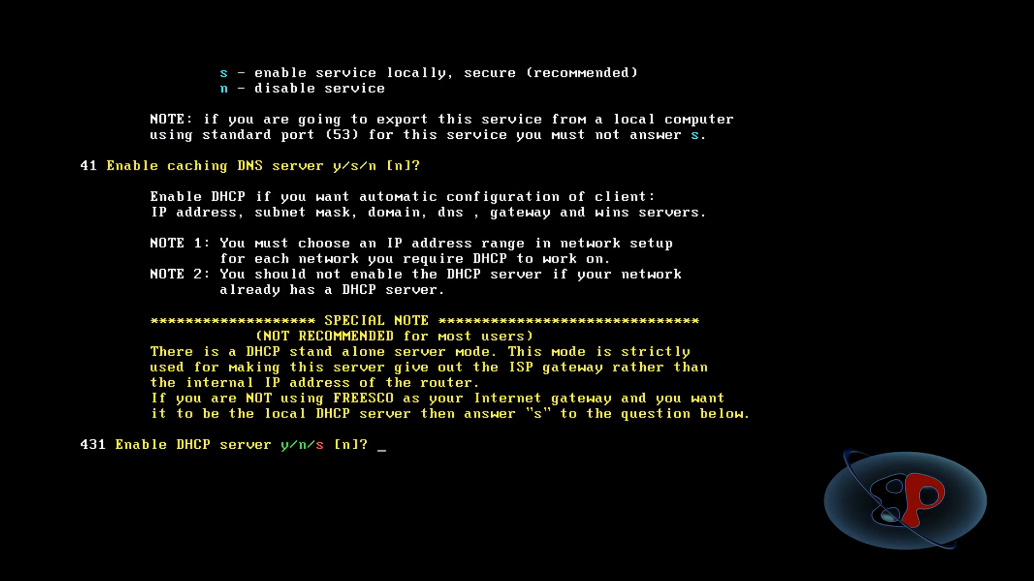
pyautogui.press('Return')
pyautogui.press('Return')
pyautogui.press('Return')
pyautogui.press('Return')
pyautogui.press('Return')
pyautogui.press('Return')
pyautogui.press('Return')
pyautogui.press('Return')
pyautogui.press('Return')
pyautogui.press('Return')
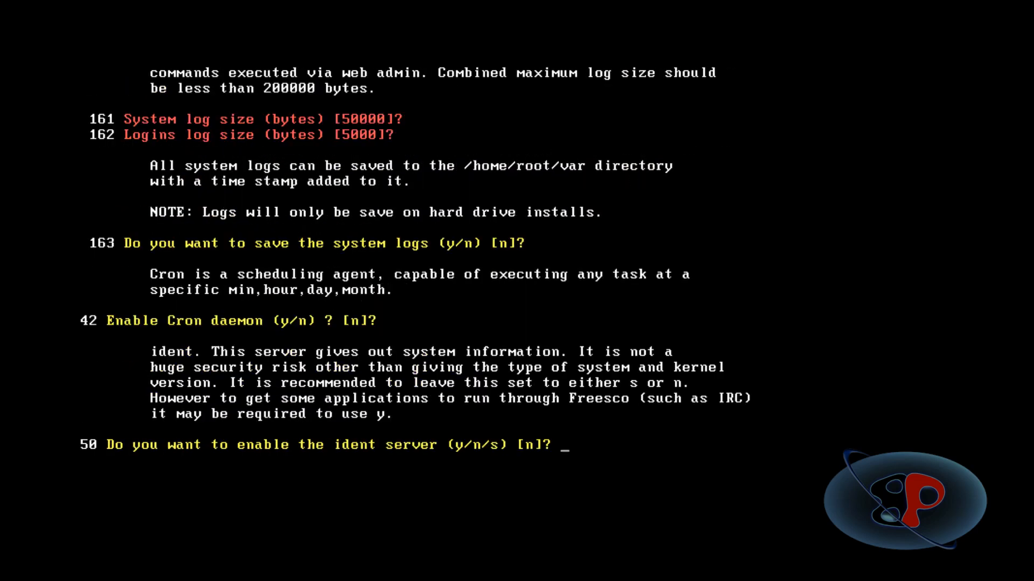
pyautogui.press('Return')
pyautogui.press('Return')
pyautogui.press('Return')
pyautogui.press('Return')
pyautogui.press('Return')
pyautogui.press('Return')
pyautogui.press('Return')
pyautogui.press('Return')
pyautogui.press('Return')
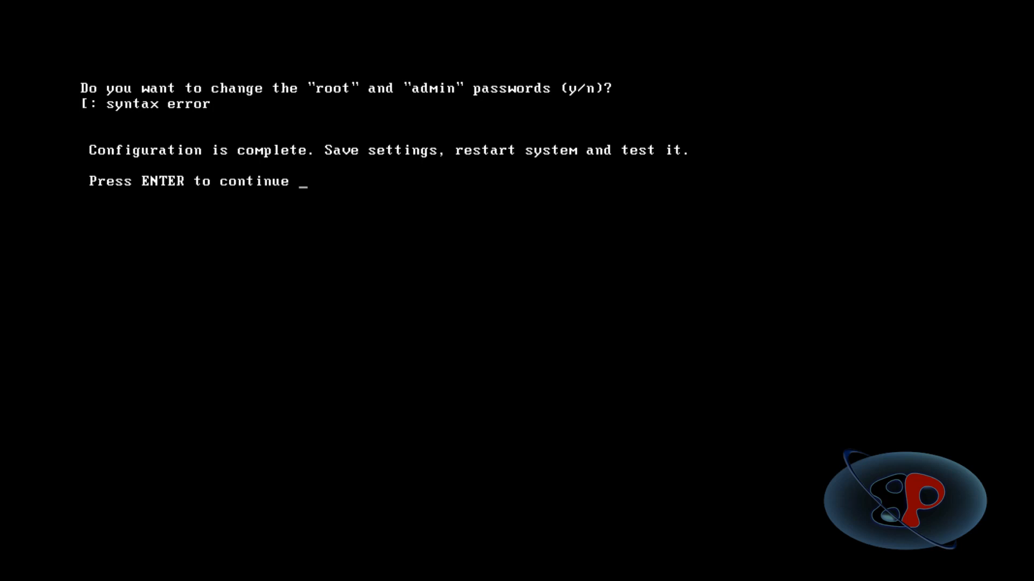
# Save the LAX-ROUTER configuration, exit setup, and boot the router in normal mode.
pyautogui.press('Return')
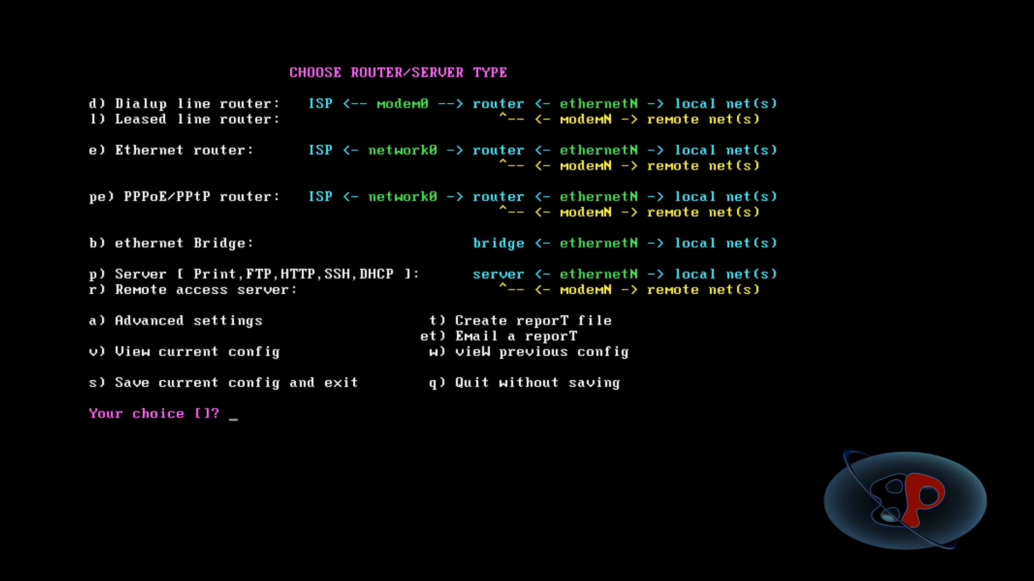
pyautogui.write('s')
pyautogui.press('Return')
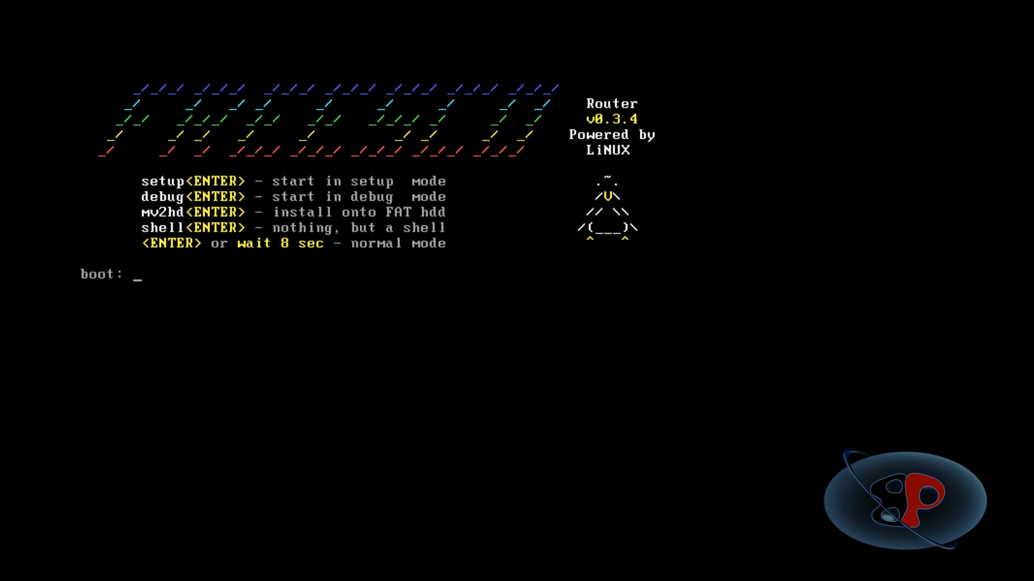
pyautogui.press('Return')
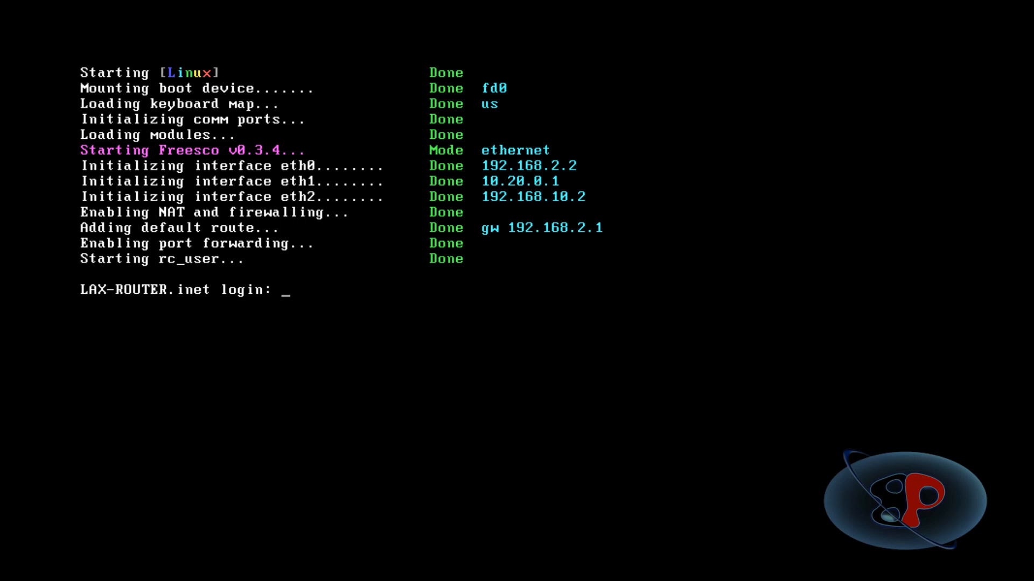
# Log in to LAX-ROUTER as root with the account password and run the ping command without a target.
pyautogui.write('root')
pyautogui.press('Return')
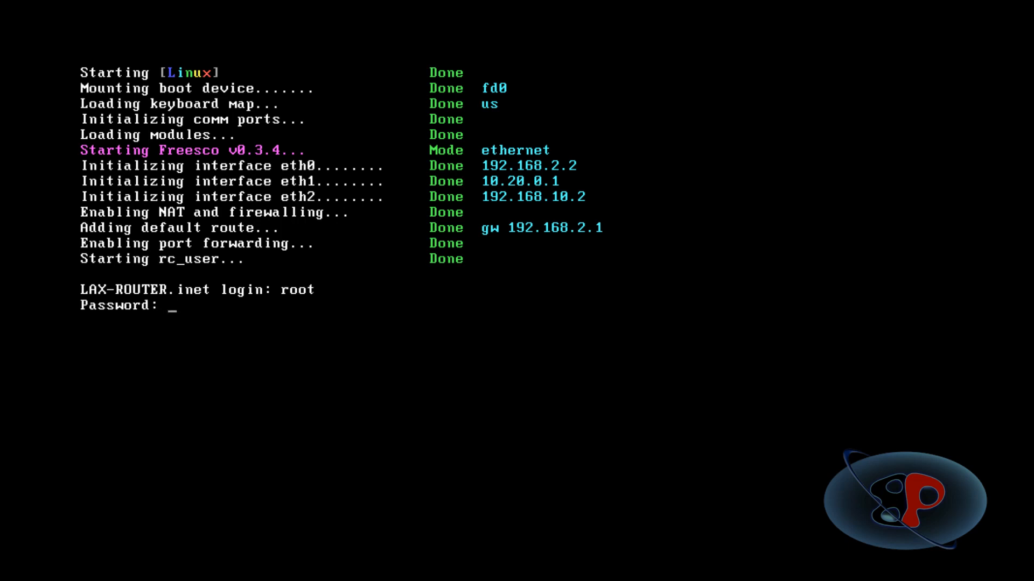
pyautogui.press('Return')
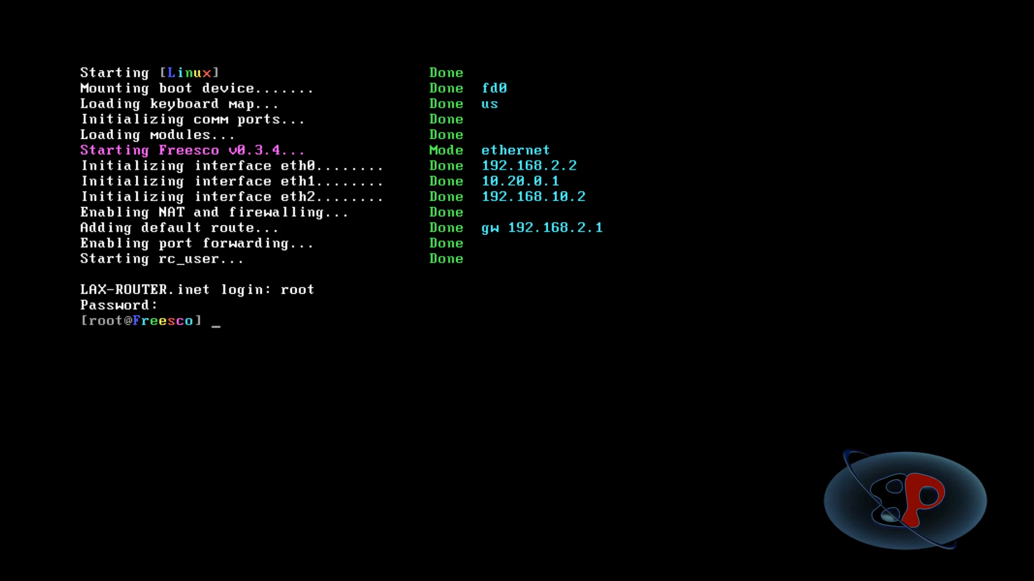
pyautogui.write('ping')
pyautogui.press('Return')
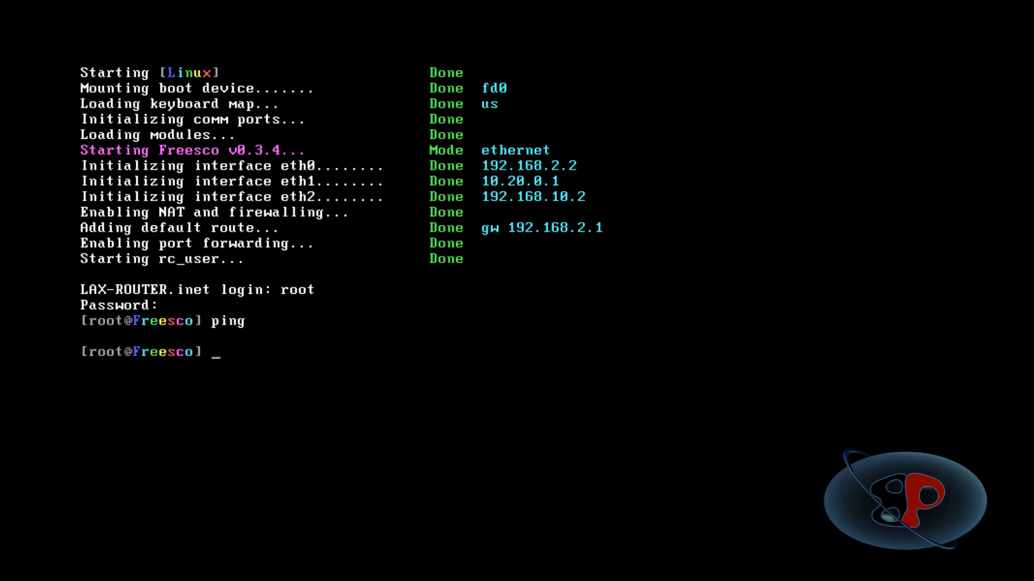
# Ping 10.20.0.62 from LAX-ROUTER and stop the ping after a few replies.
pyautogui.write('ping 10.20.0.62')
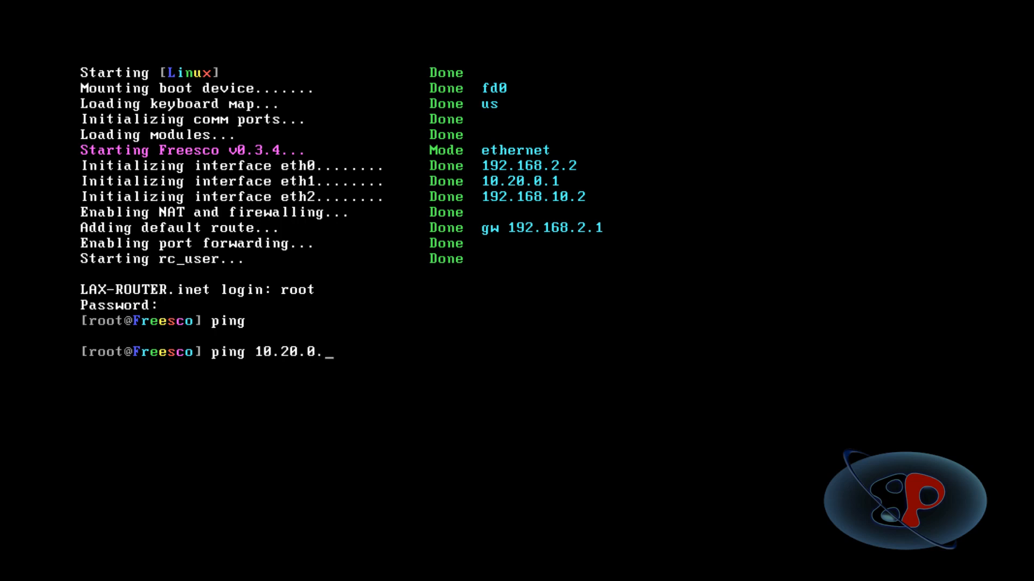
pyautogui.press('Return')
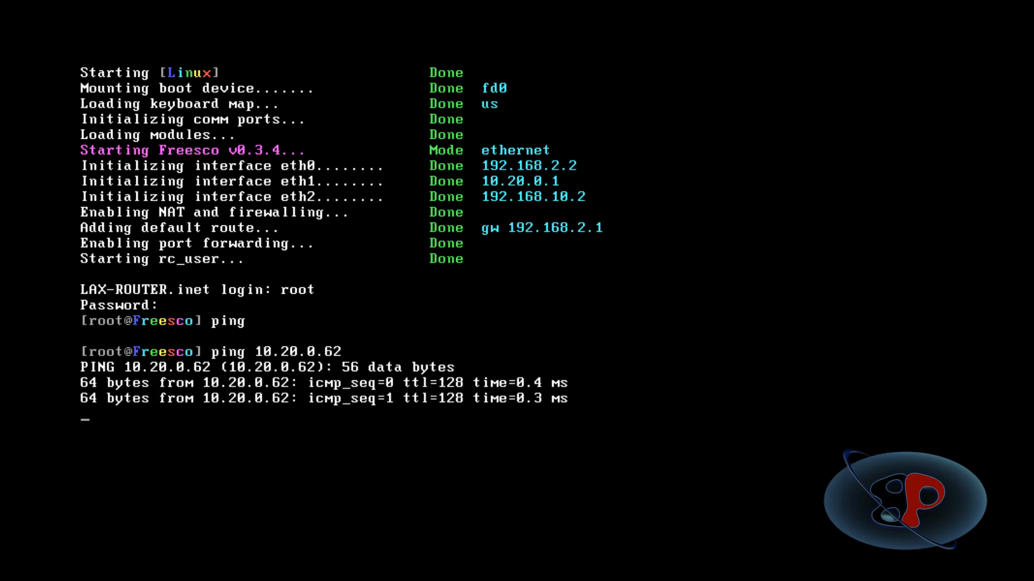
pyautogui.hotkey('ctrl', 'c')
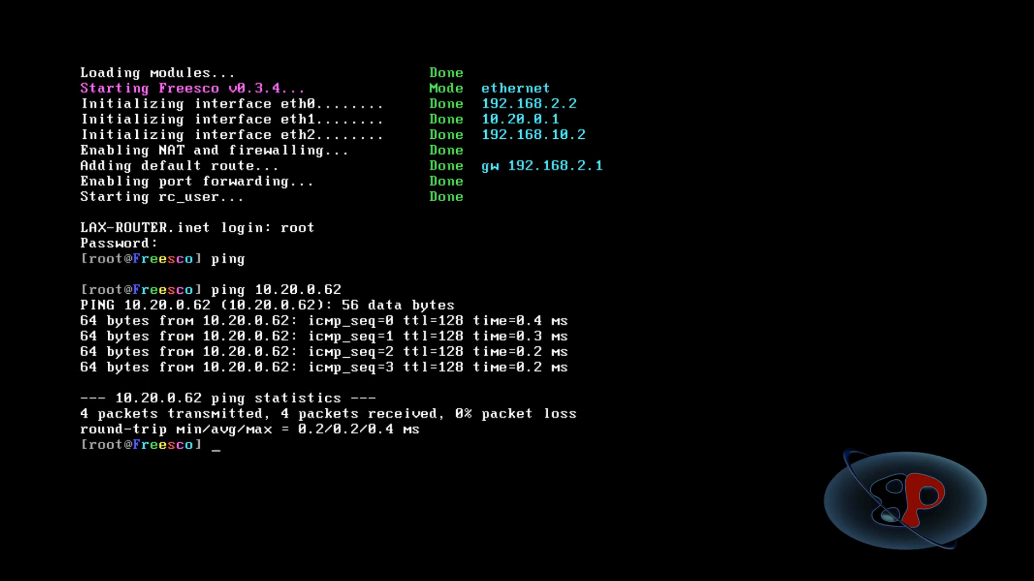
# Switch to the WIN2012DC03 virtual machine and ping the LAX-ROUTER gateway at 10.20.0.1.
pyautogui.click(377, 83)
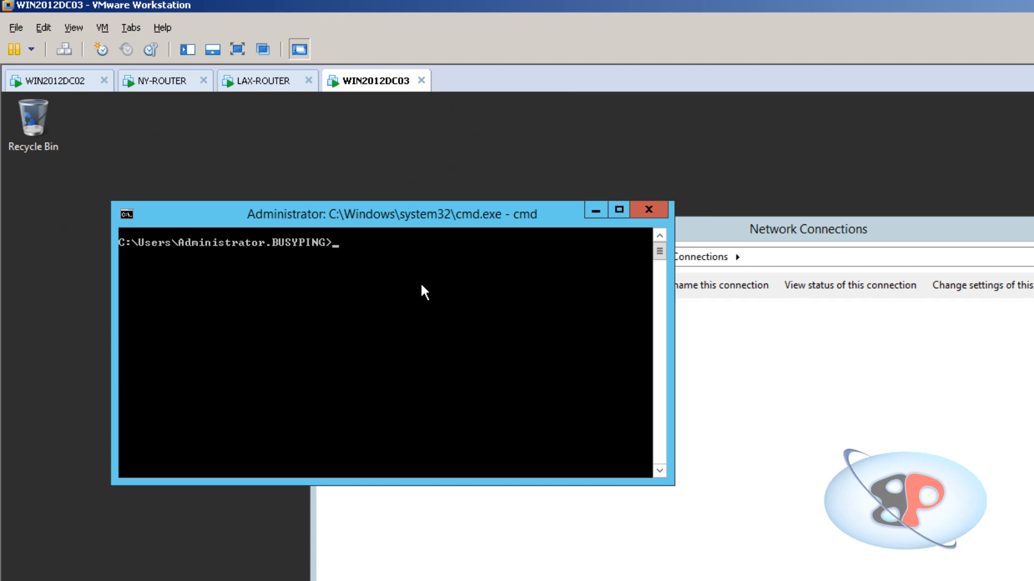
pyautogui.write('ping 10.20.0.1')
pyautogui.press('Return')
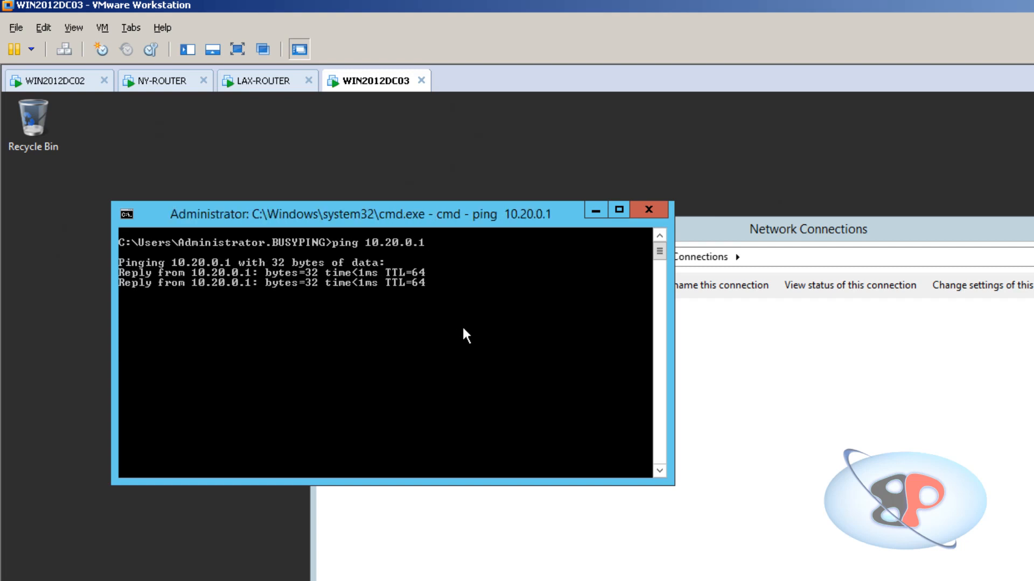
pyautogui.hotkey('ctrl', 'c')
# Switch to the WIN2012DC02 virtual machine and ping the NY-ROUTER gateway at 10.10.0.1.
pyautogui.click(56, 81)
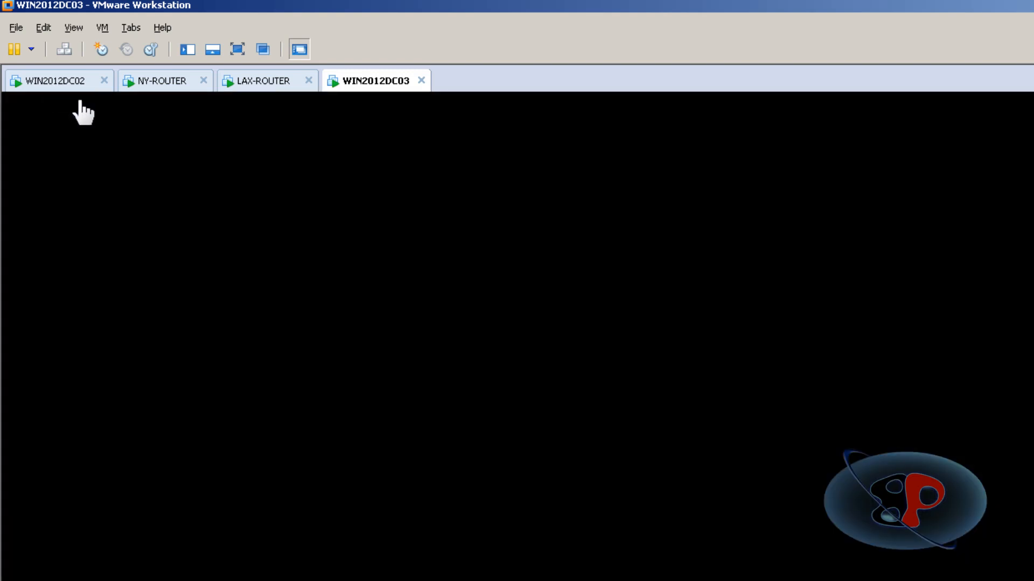
pyautogui.write('ping ')
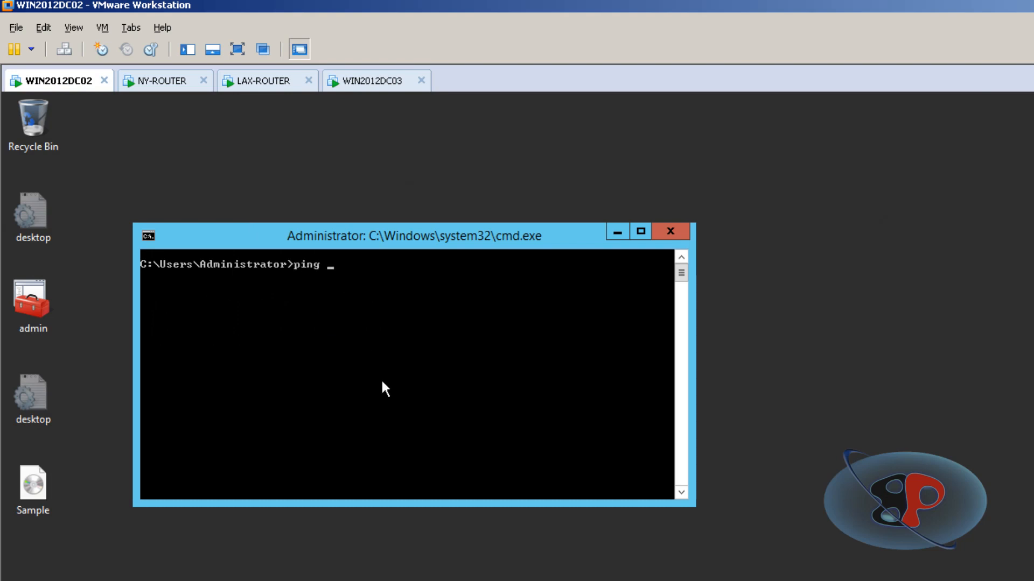
pyautogui.write('10.10.0.1')
pyautogui.press('Return')
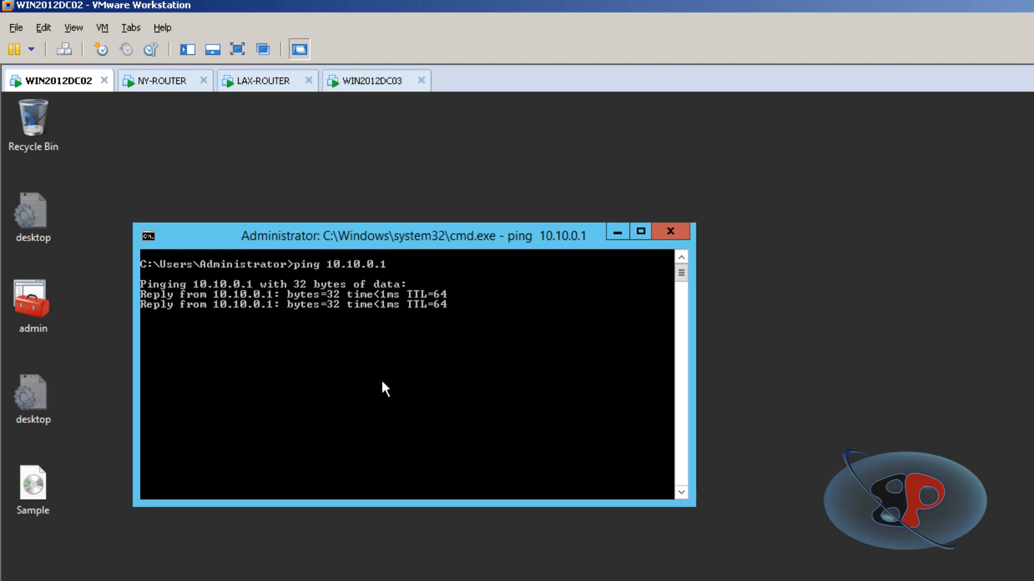
pyautogui.hotkey('ctrl', 'c')
# Ping the Los Angeles server at 10.20.0.62 from WIN2012DC02.
pyautogui.write('ping ')
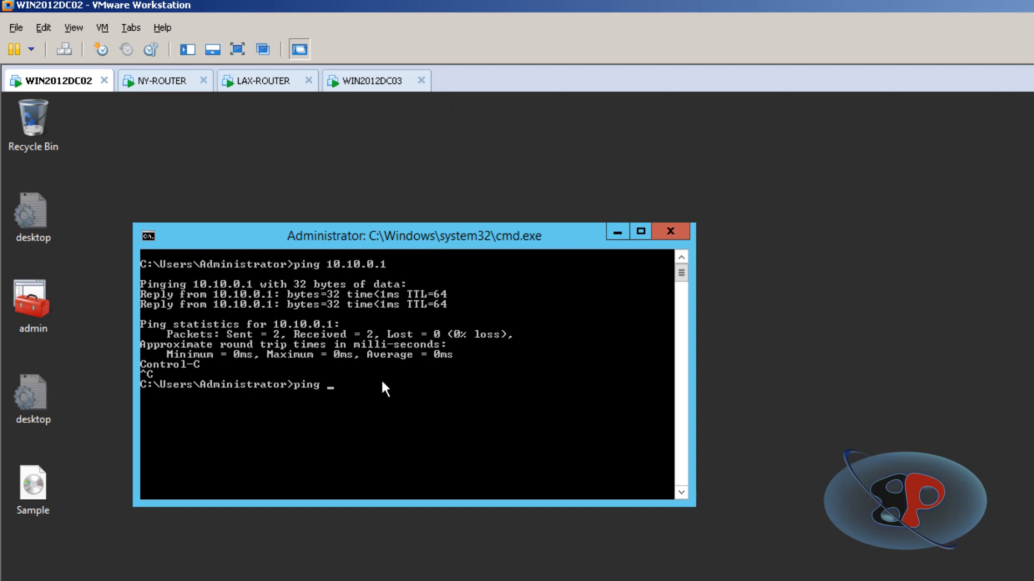
pyautogui.write('10.2')
pyautogui.press('Return')
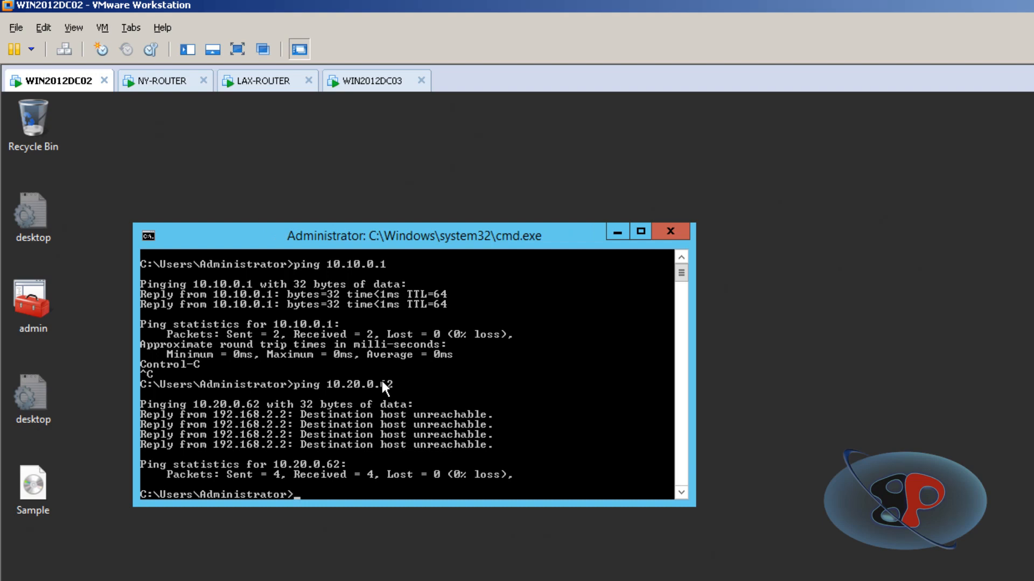
# Check Network Adapter 3 in the NY-ROUTER virtual machine settings, leaving the settings unchanged.
pyautogui.click(171, 82)
pyautogui.click(275, 87)
pyautogui.click(157, 83)
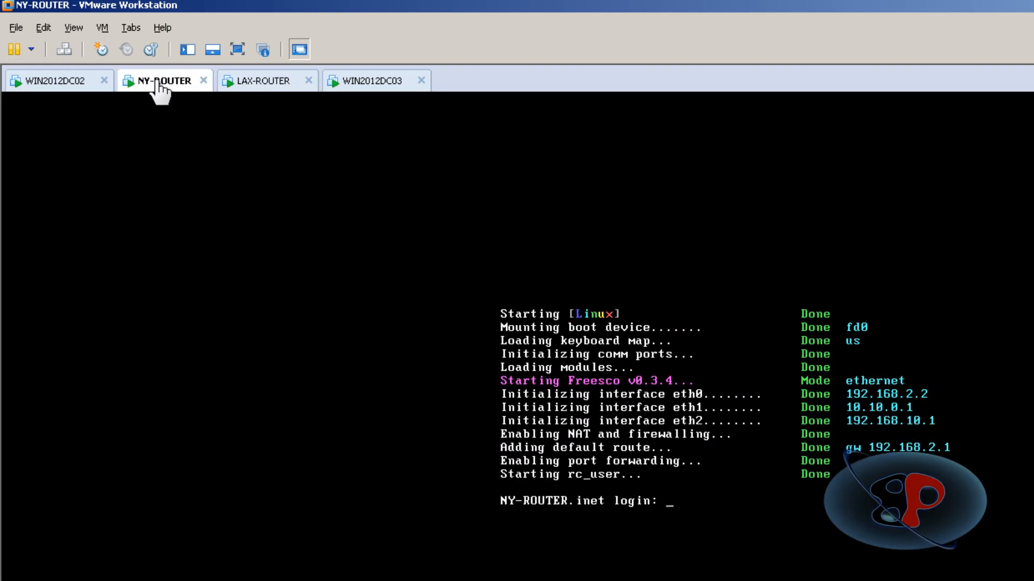
pyautogui.rightClick(156, 82)
pyautogui.click(199, 268)
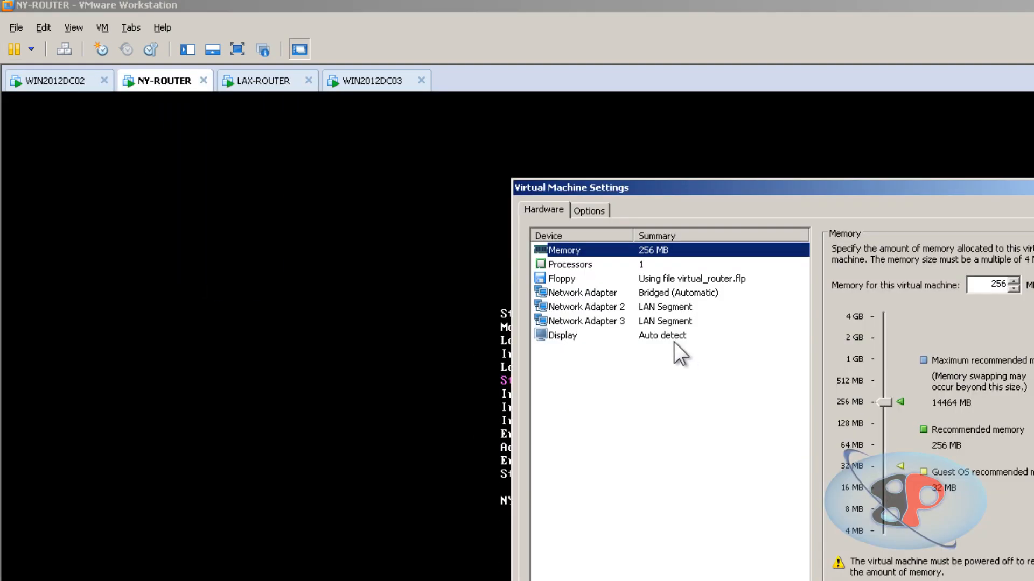
pyautogui.click(651, 319)
pyautogui.press('Escape')
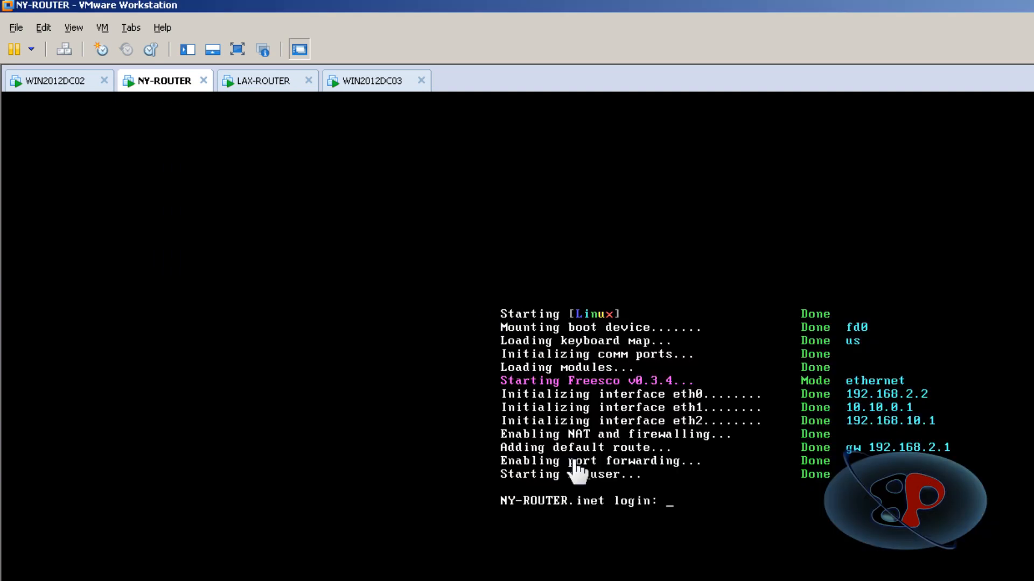
# Check the LAN segment of Network Adapter 3 in the LAX-ROUTER virtual machine settings without changing it.
pyautogui.rightClick(259, 86)
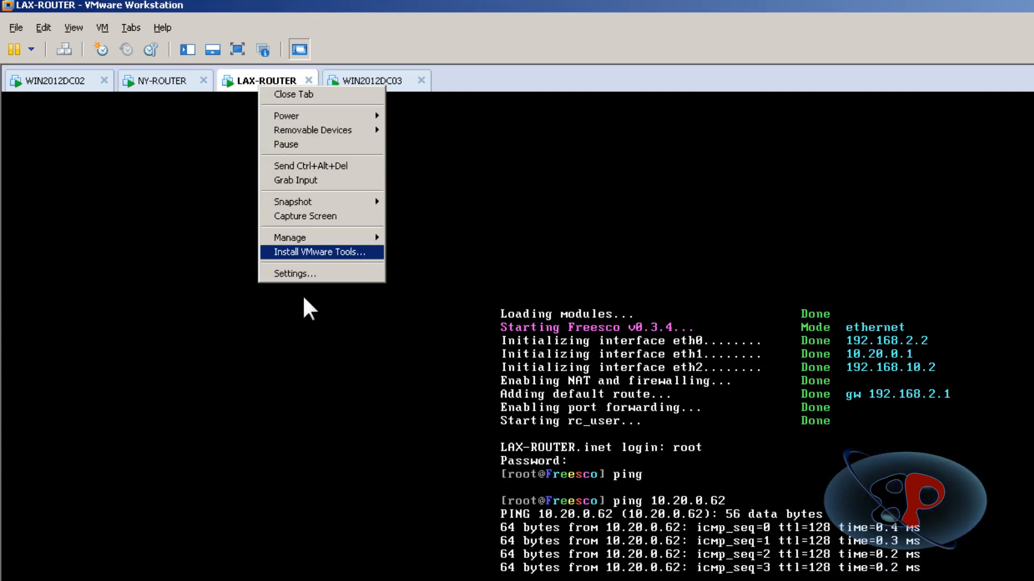
pyautogui.click(318, 274)
pyautogui.click(662, 322)
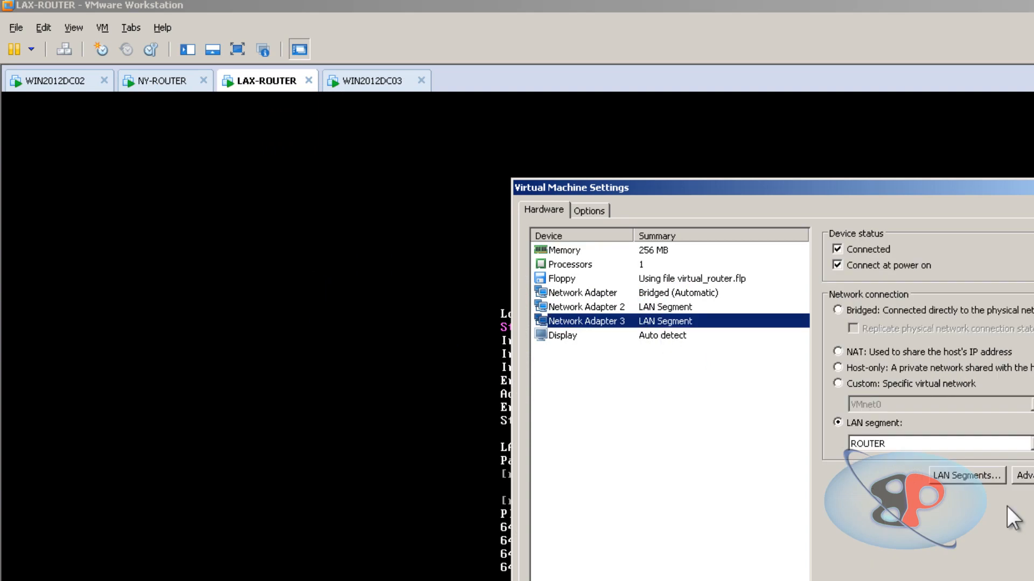
pyautogui.press('Escape')
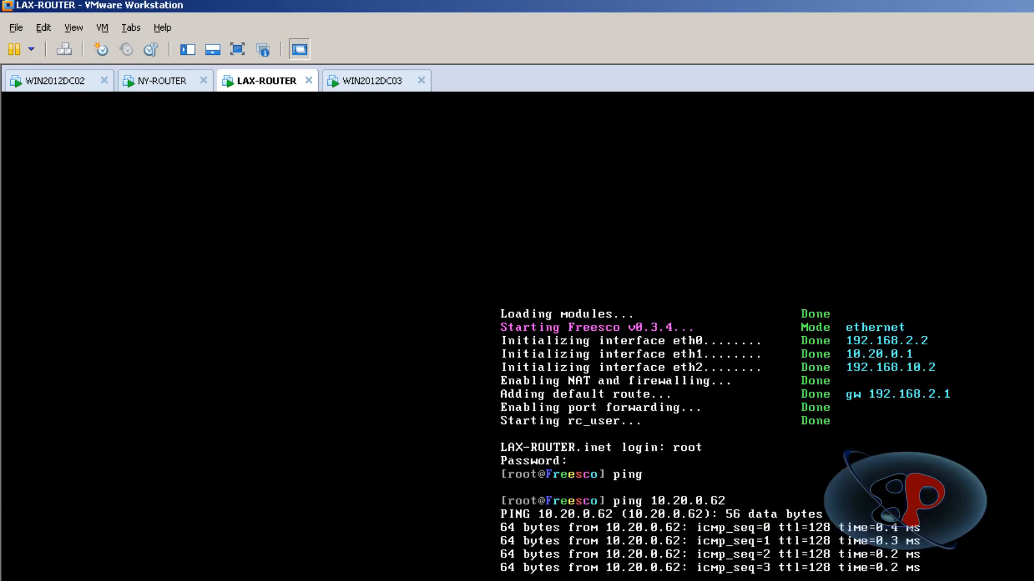
# Compare the ping replies on WIN2012DC02 with the interface and gateway addresses on the NY-ROUTER boot screen.
pyautogui.click(154, 83)
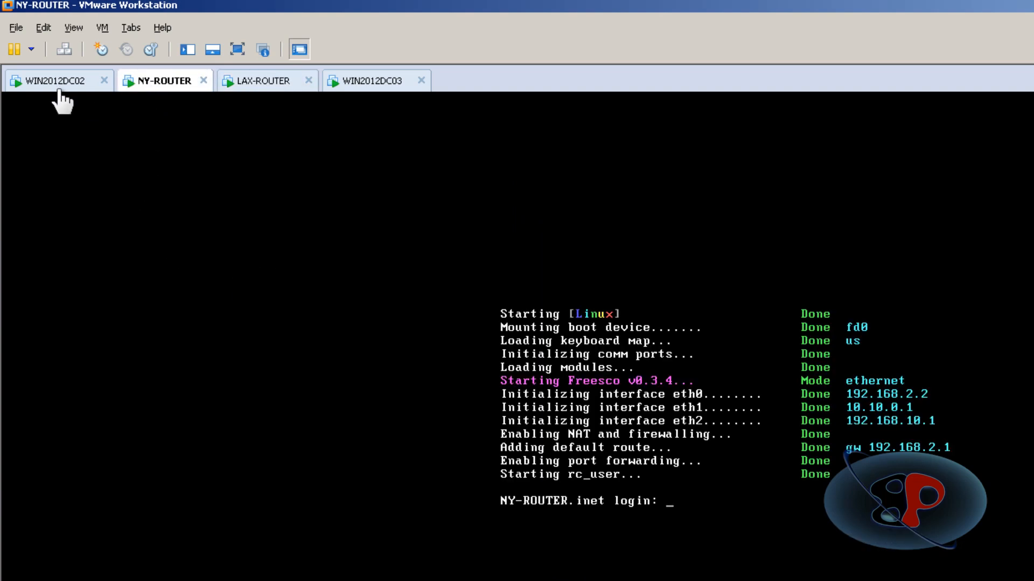
pyautogui.click(59, 83)
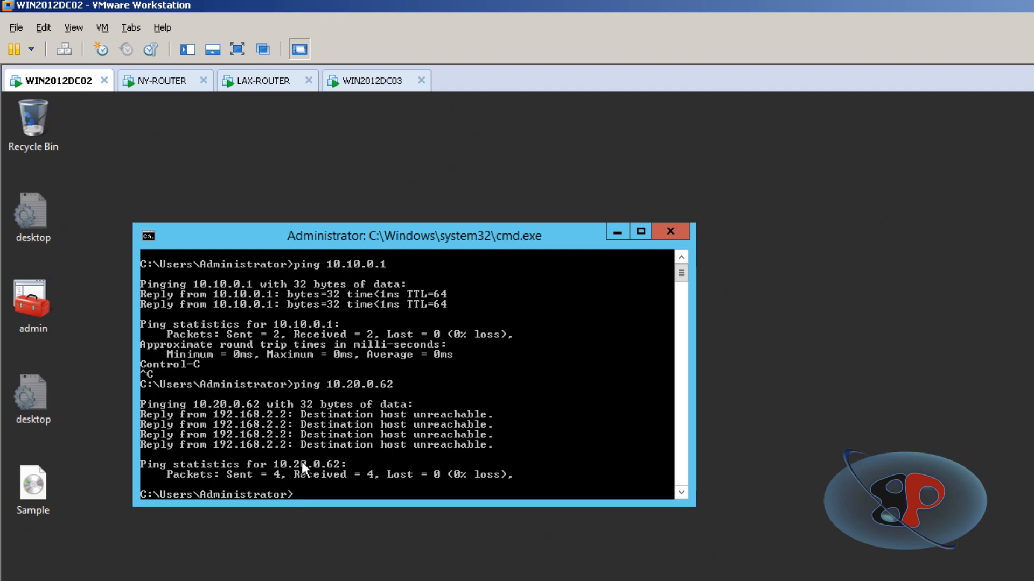
pyautogui.click(202, 82)
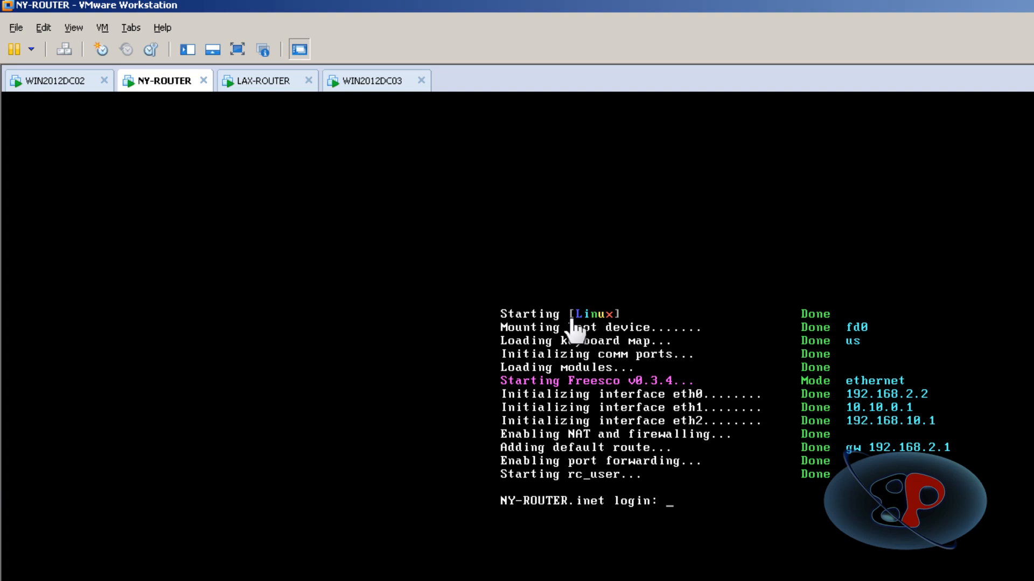
pyautogui.click(47, 82)
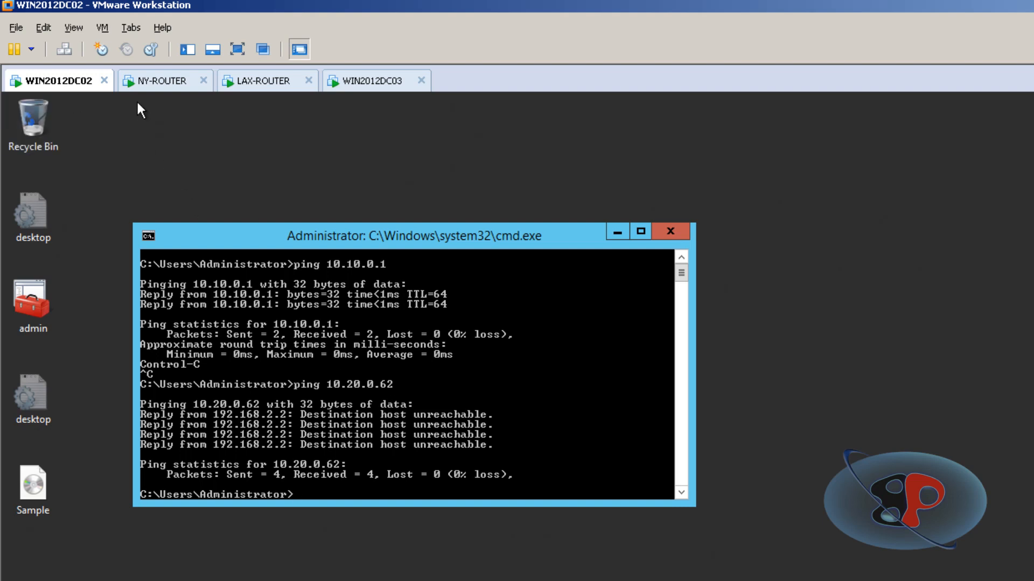
pyautogui.click(155, 89)
pyautogui.click(52, 88)
pyautogui.click(173, 100)
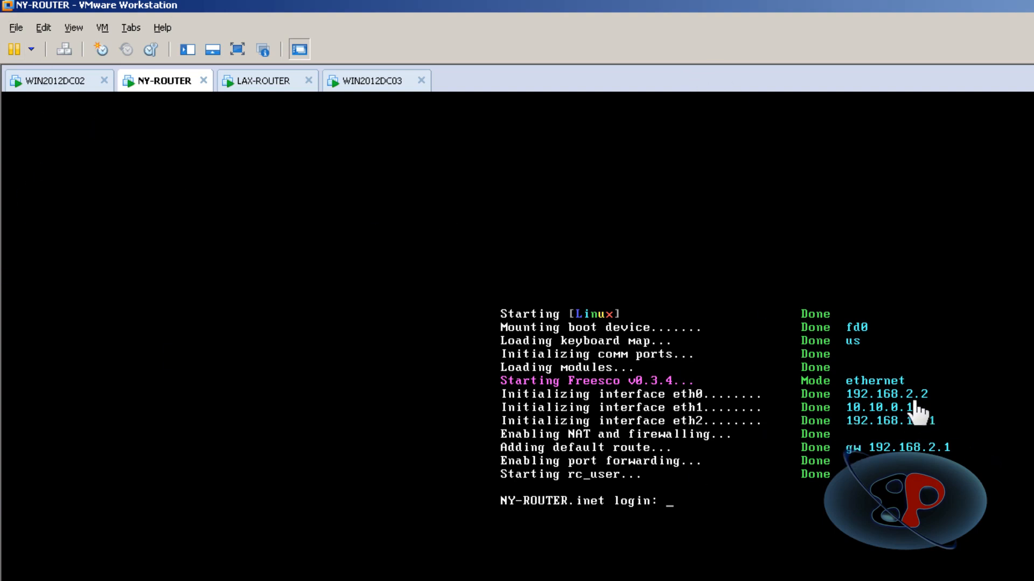
pyautogui.click(74, 82)
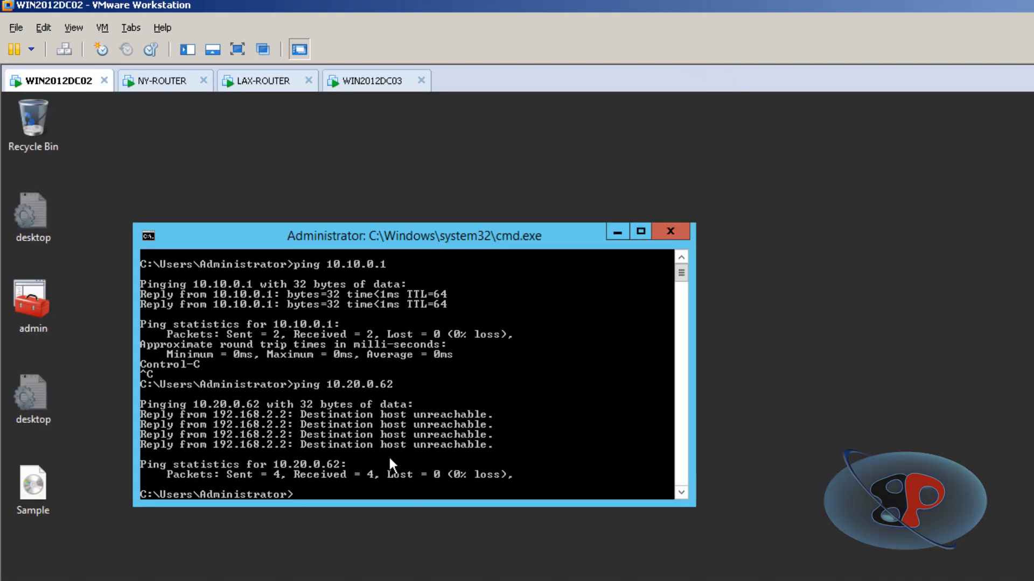
# Ping the New York server at 10.10.0.61 from WIN2012DC03 and stop the ping after a few replies.
pyautogui.click(373, 82)
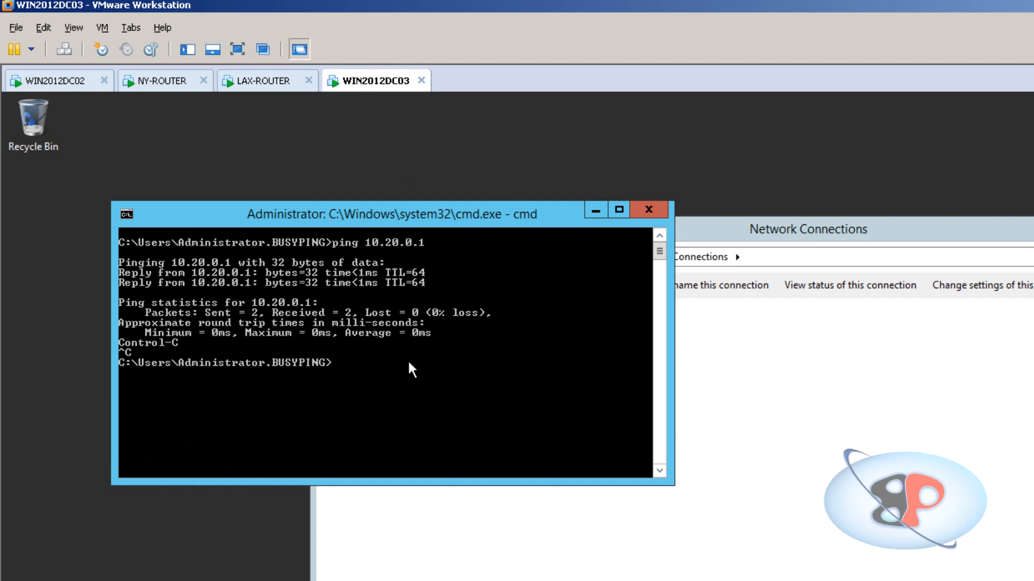
pyautogui.write('ping 10.10.0.61')
pyautogui.press('Return')
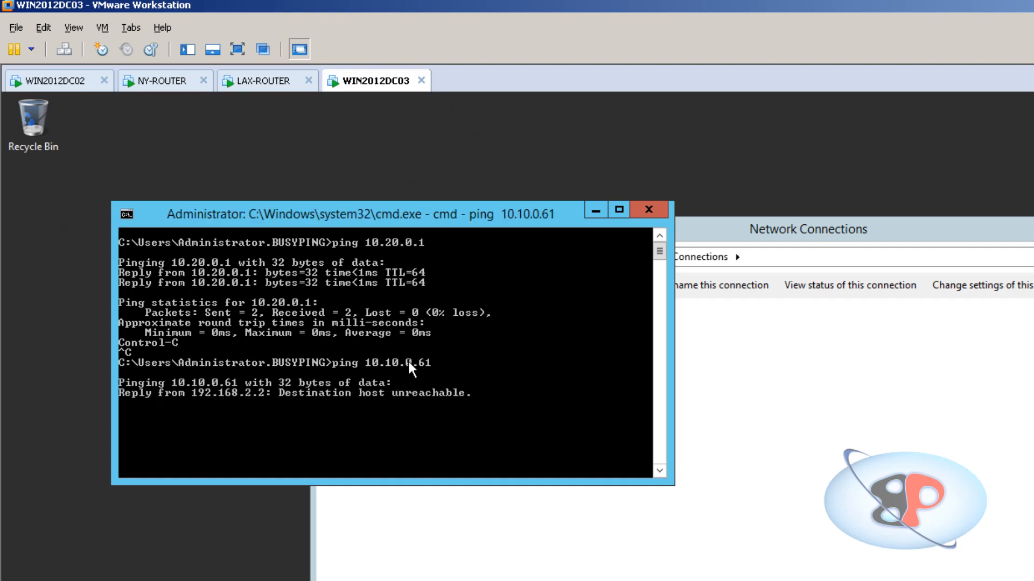
pyautogui.hotkey('ctrl', 'c')
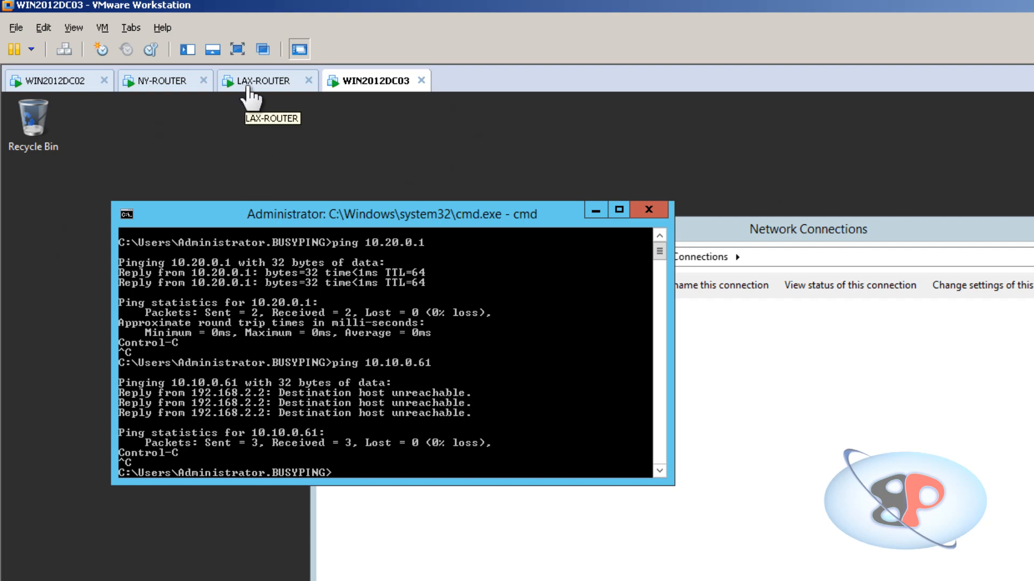
# Return to NY-ROUTER, switch to the network diagram slide, and examine the path between the New York and Los Angeles servers through the routers.
pyautogui.click(141, 82)
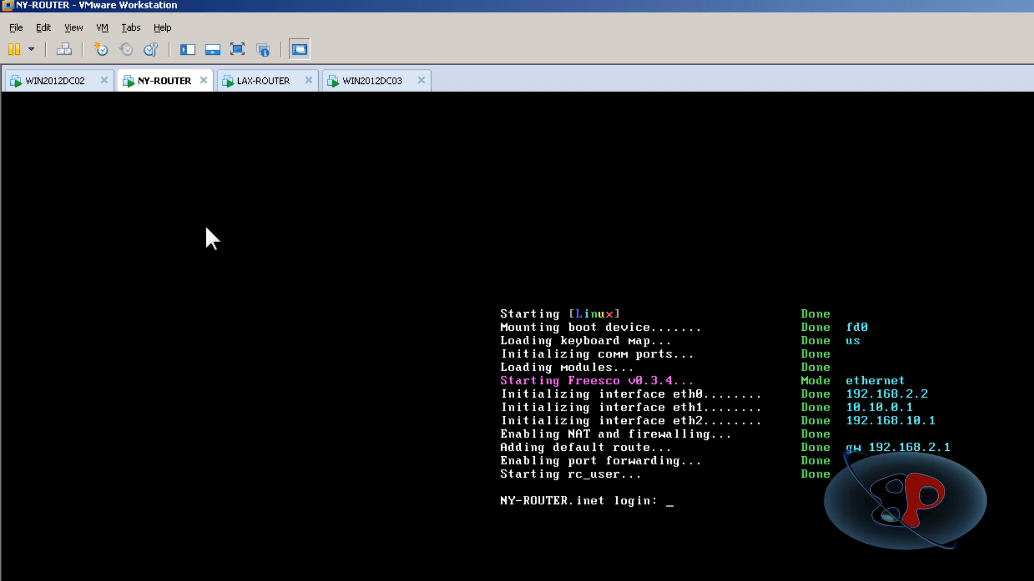
pyautogui.click(729, 486)
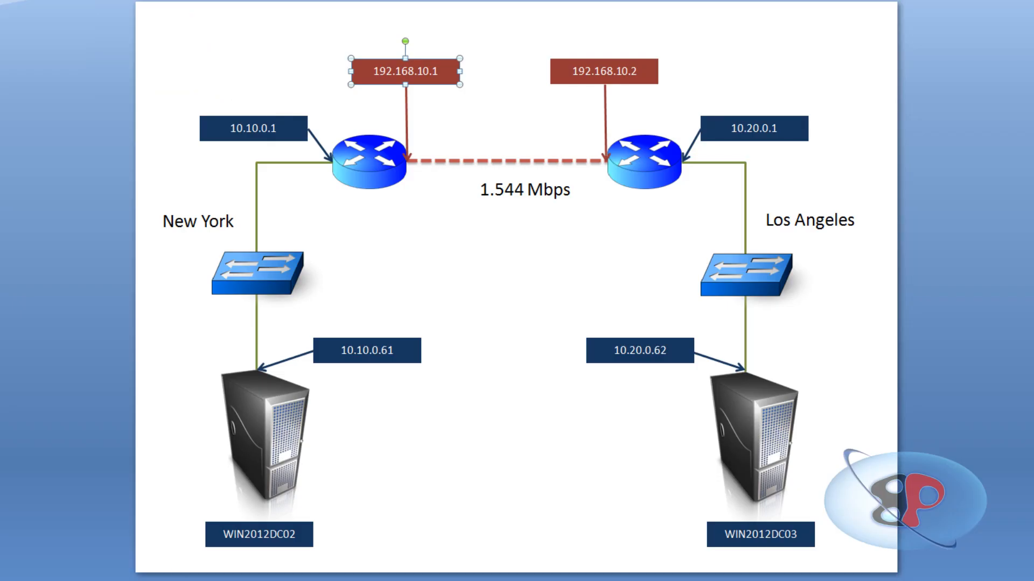
pyautogui.click(275, 451)
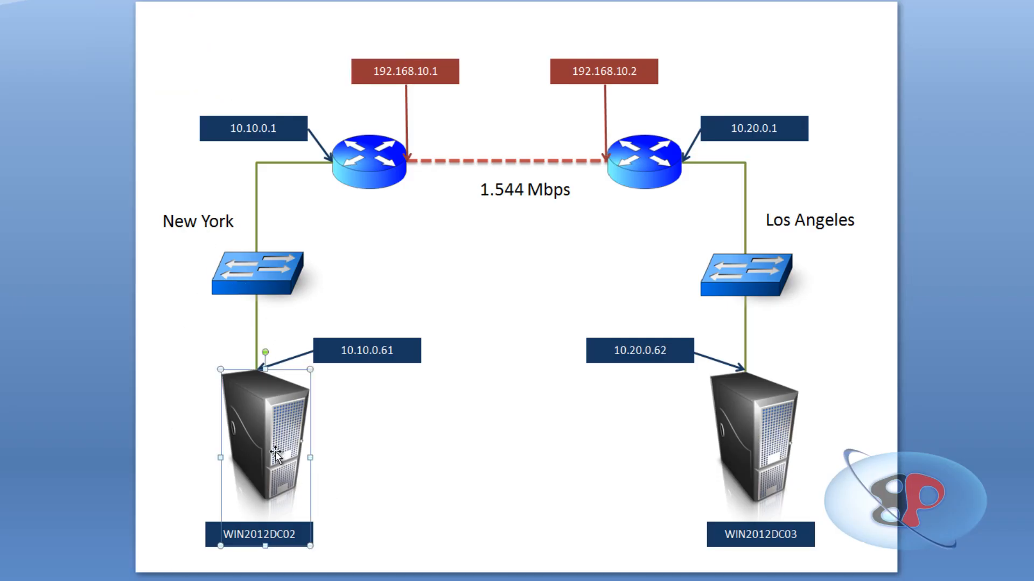
pyautogui.click(372, 358)
pyautogui.click(377, 392)
pyautogui.click(345, 351)
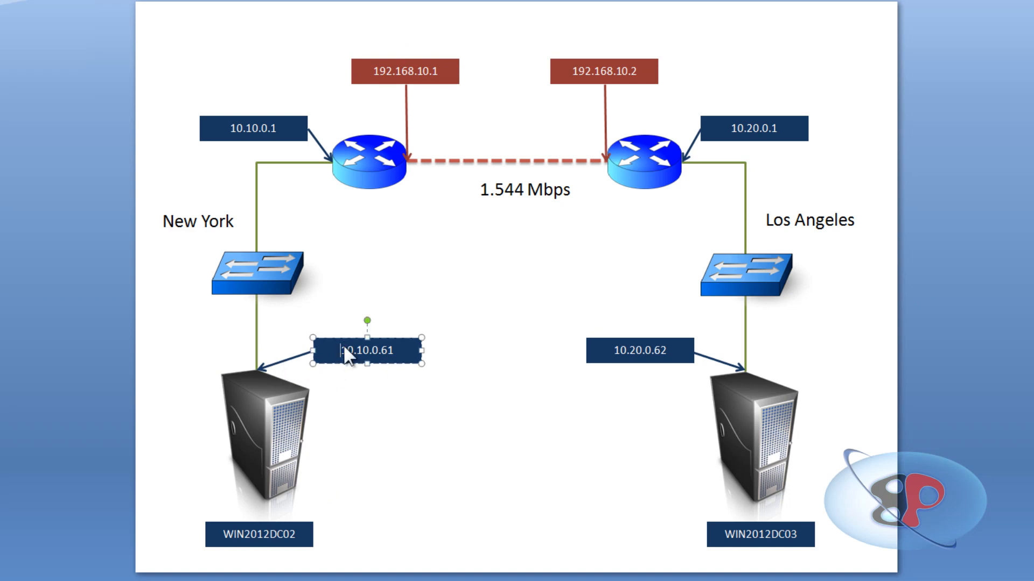
pyautogui.click(651, 345)
pyautogui.click(447, 434)
pyautogui.click(350, 162)
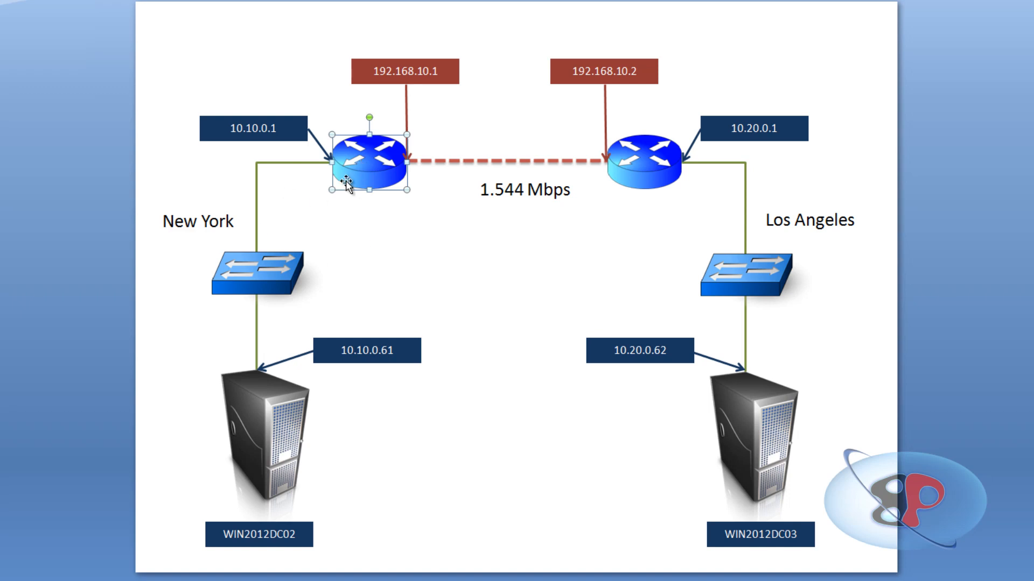
pyautogui.click(613, 358)
pyautogui.click(321, 340)
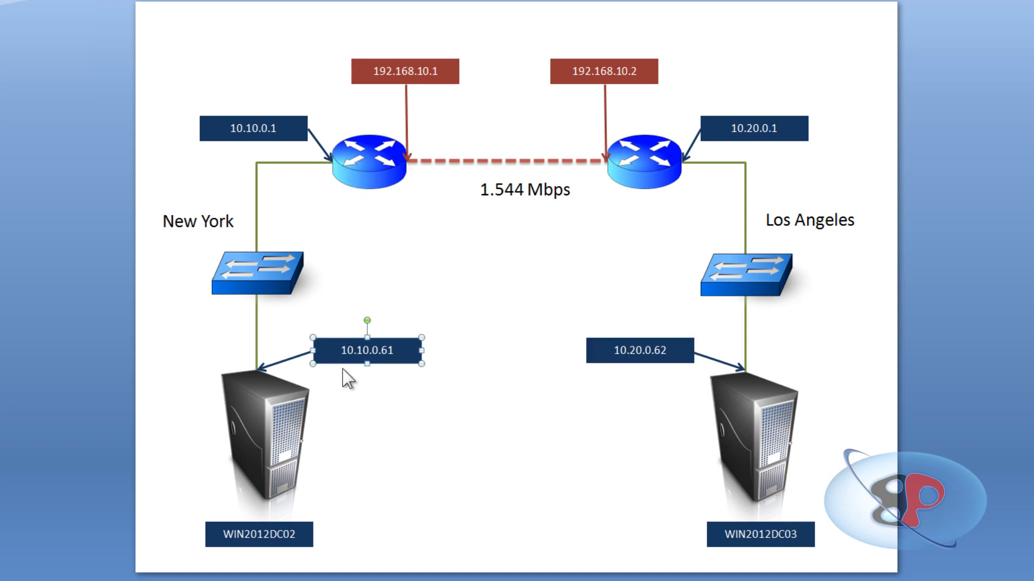
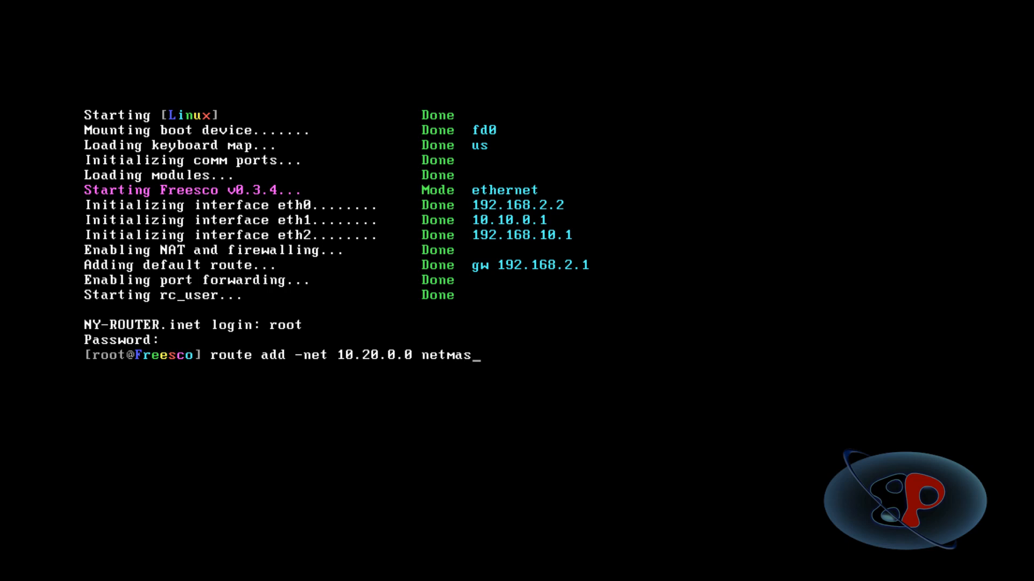
# Try to add a route to 10.20.0.0 with netmask 255.255.255.0 through gateway 192.168.10.2 on NY-ROUTER.
pyautogui.write('255.255.0')
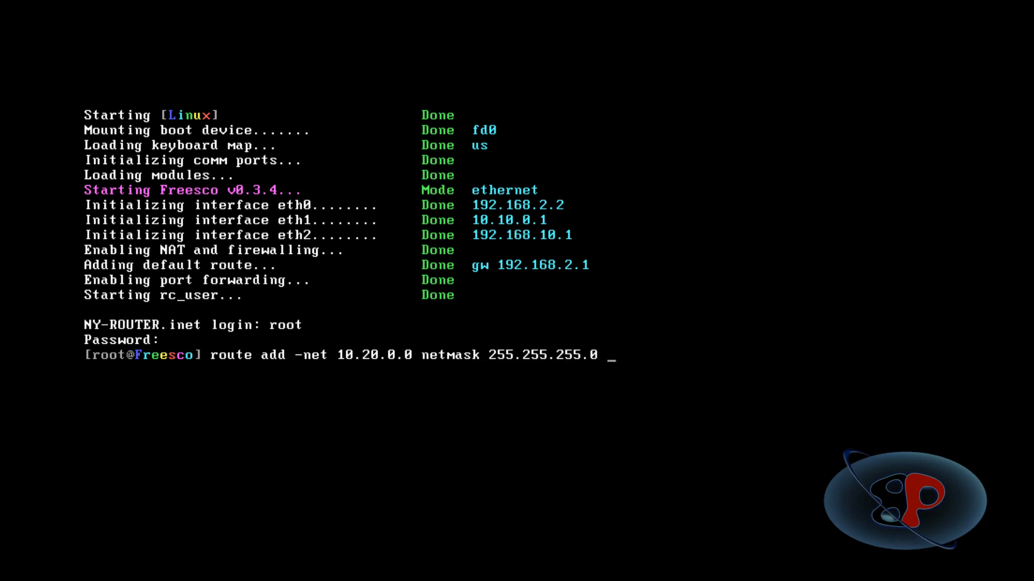
pyautogui.write(' gateway 192.168')
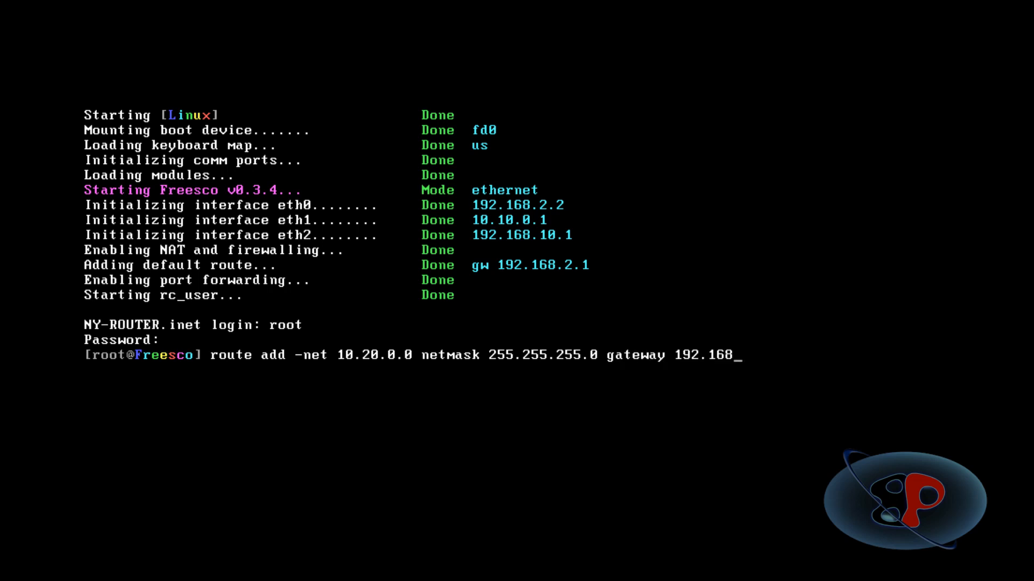
pyautogui.write('.10.2')
pyautogui.press('Return')
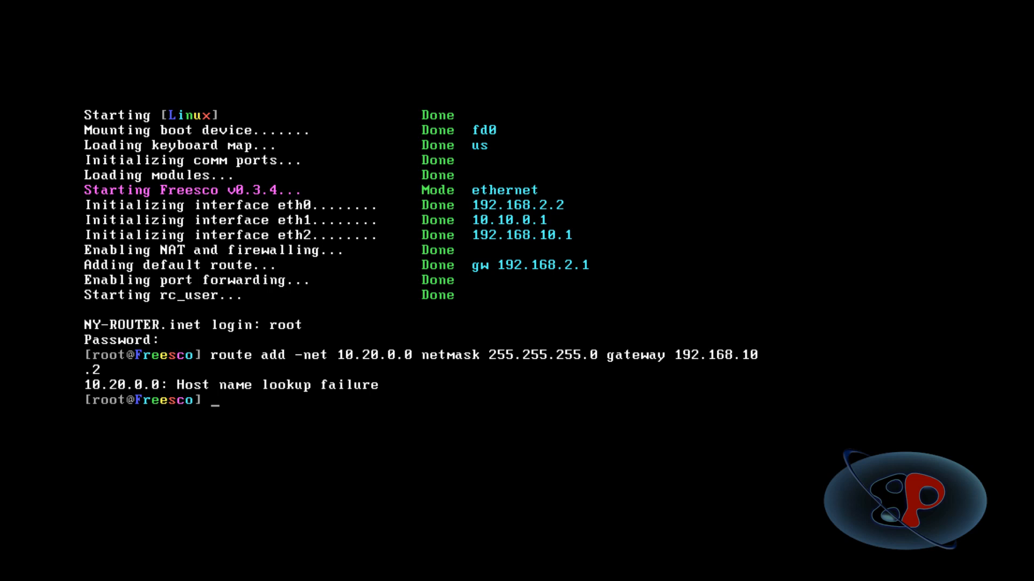
# Run the complete route add command again on NY-ROUTER for network 10.20.0.0, netmask 255.255.255.0, gateway 192.168.10.2.
pyautogui.write('route add -net')
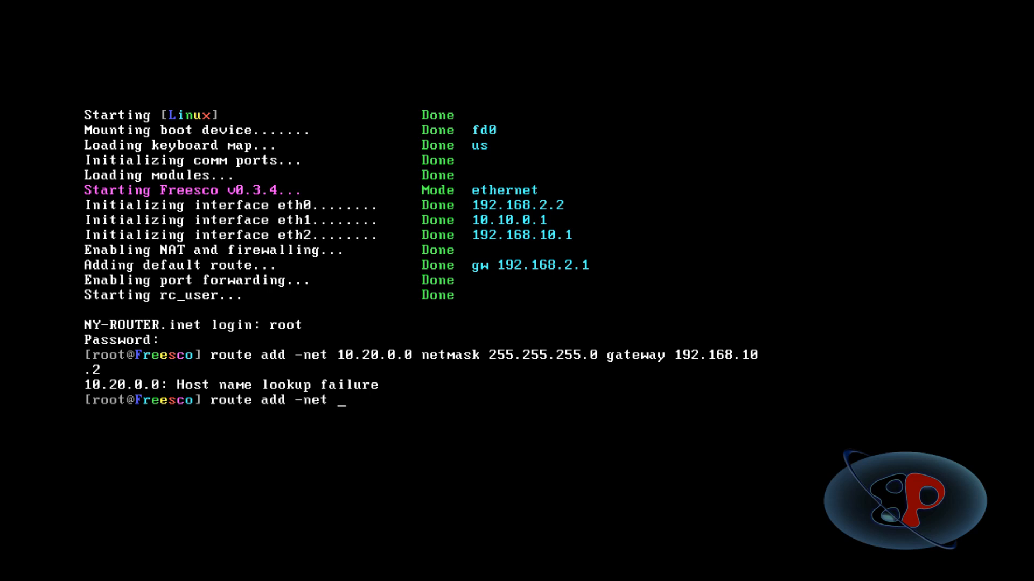
pyautogui.write(' 10.20.0.0 netmask ')
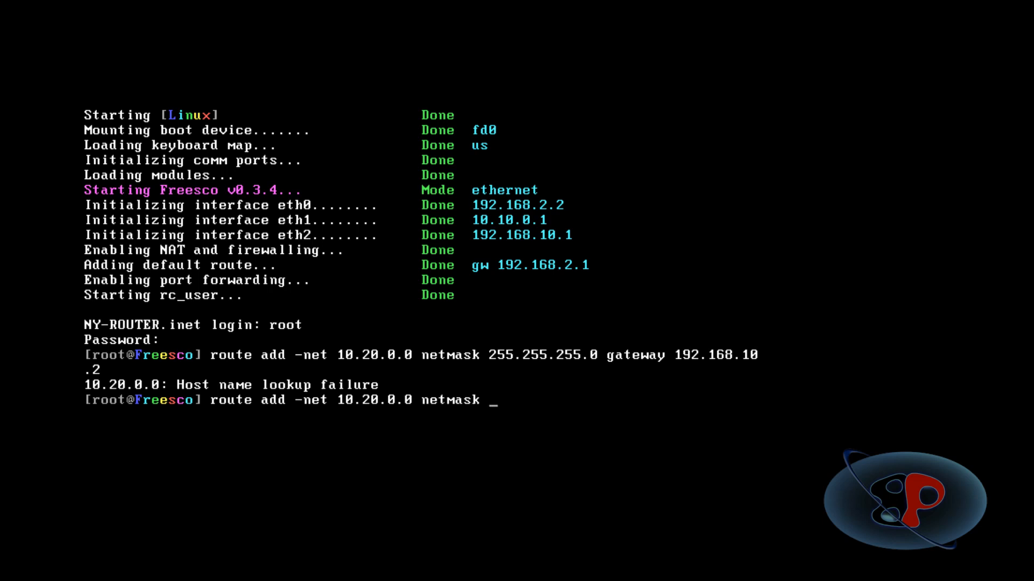
pyautogui.write('255.255.255.0 gatewwa')
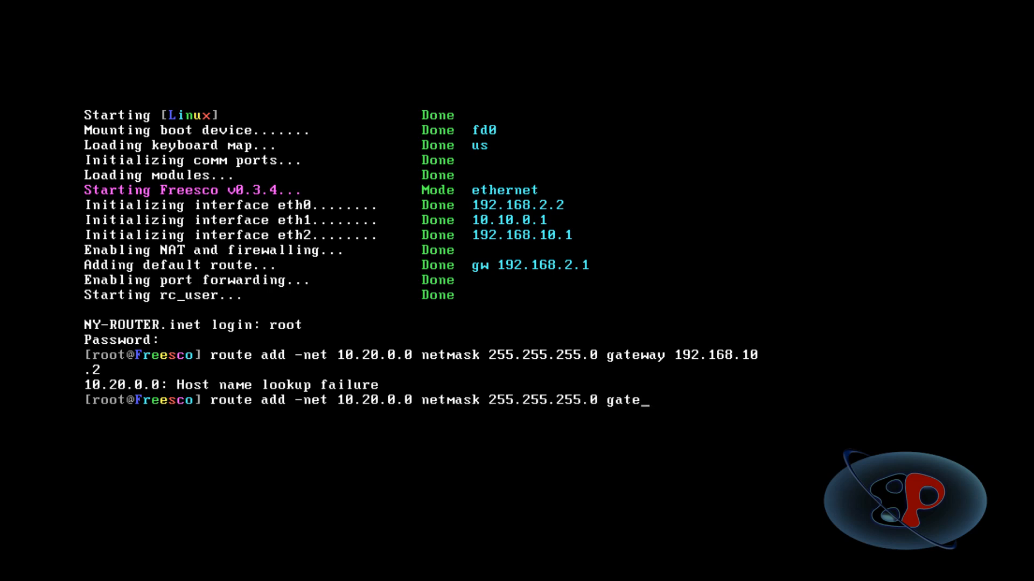
pyautogui.press('BackSpace')
pyautogui.press('BackSpace')
pyautogui.press('BackSpace')
pyautogui.write('ay 192.168.10.2')
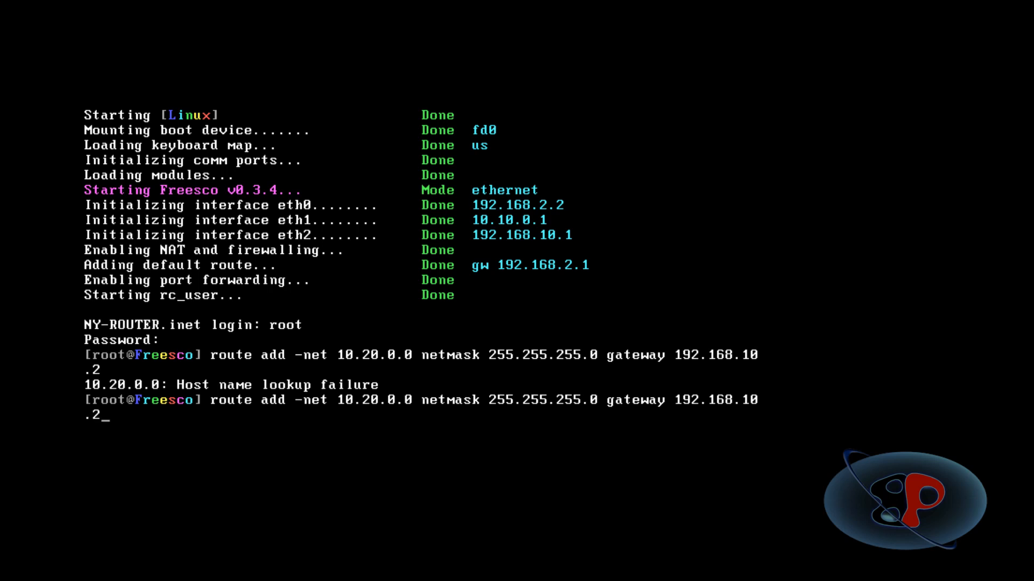
pyautogui.press('Return')
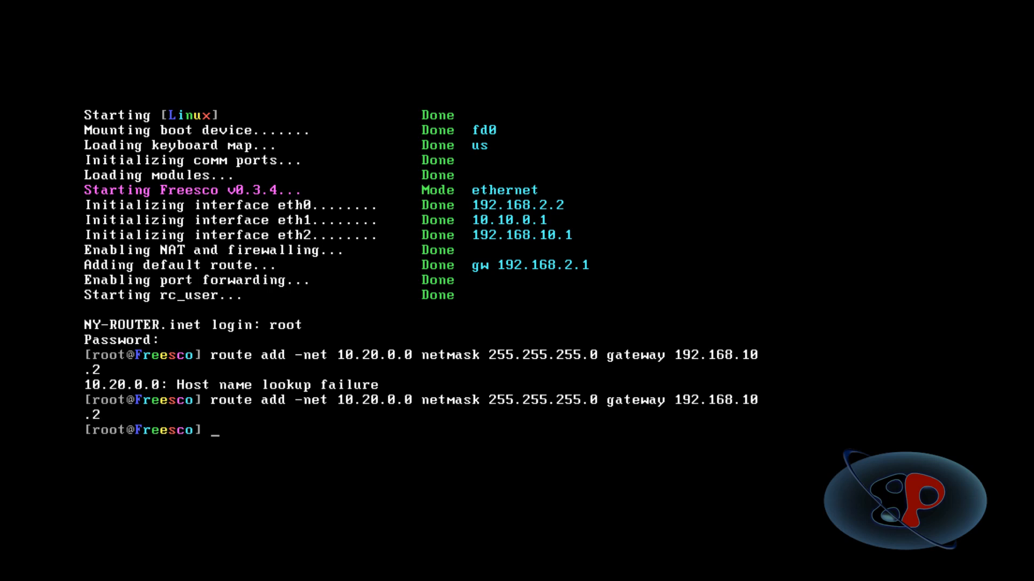
# Display the kernel routing table on NY-ROUTER and on LAX-ROUTER.
pyautogui.write('route')
pyautogui.press('Return')
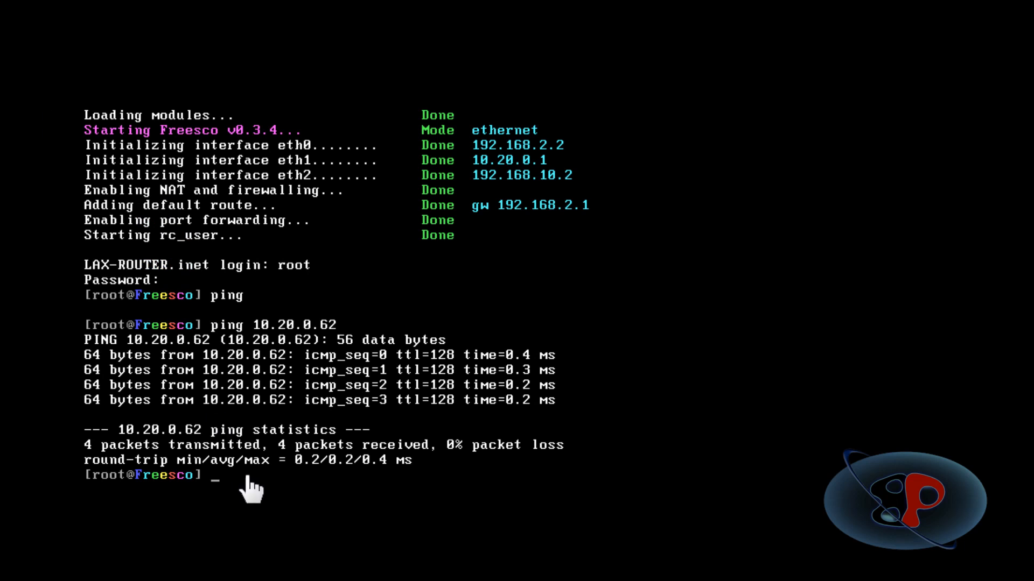
pyautogui.write('oute')
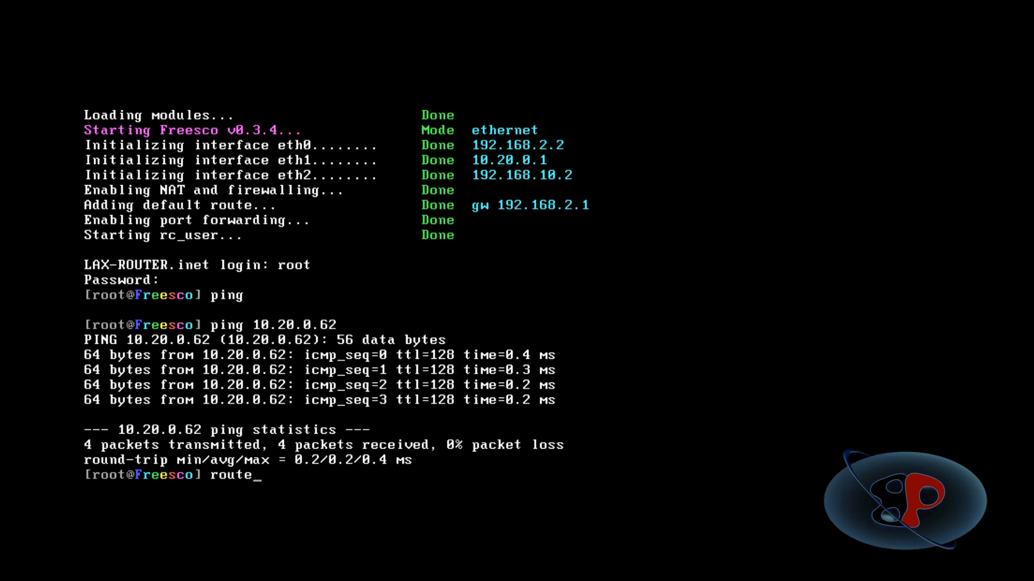
pyautogui.press('Return')
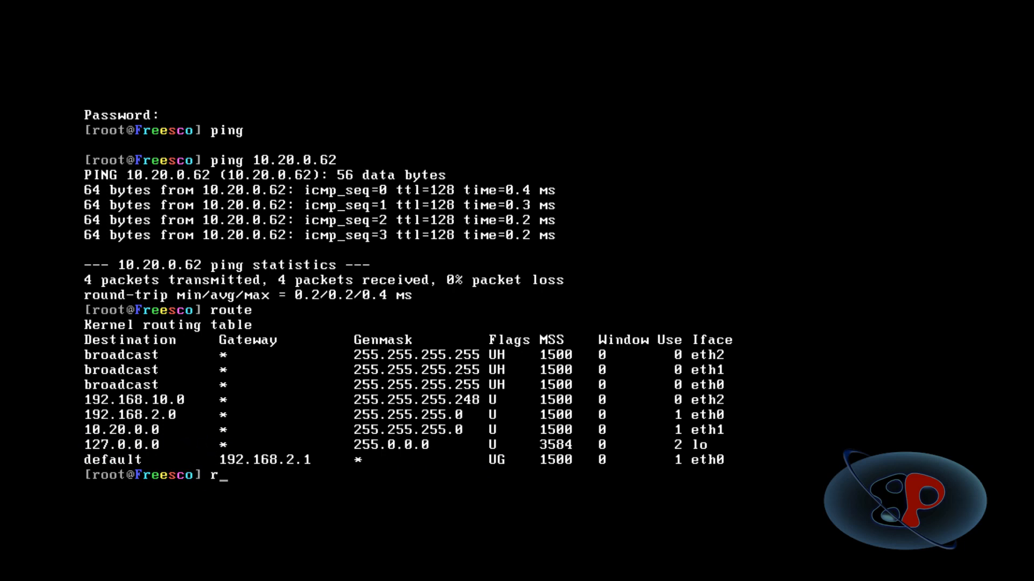
# Add a route on LAX-ROUTER to 10.10.0.0, netmask 255.255.255.0, through the New York router's WAN address 192.168.10.1, and list the routing table.
pyautogui.write('oute add -net 10.10')
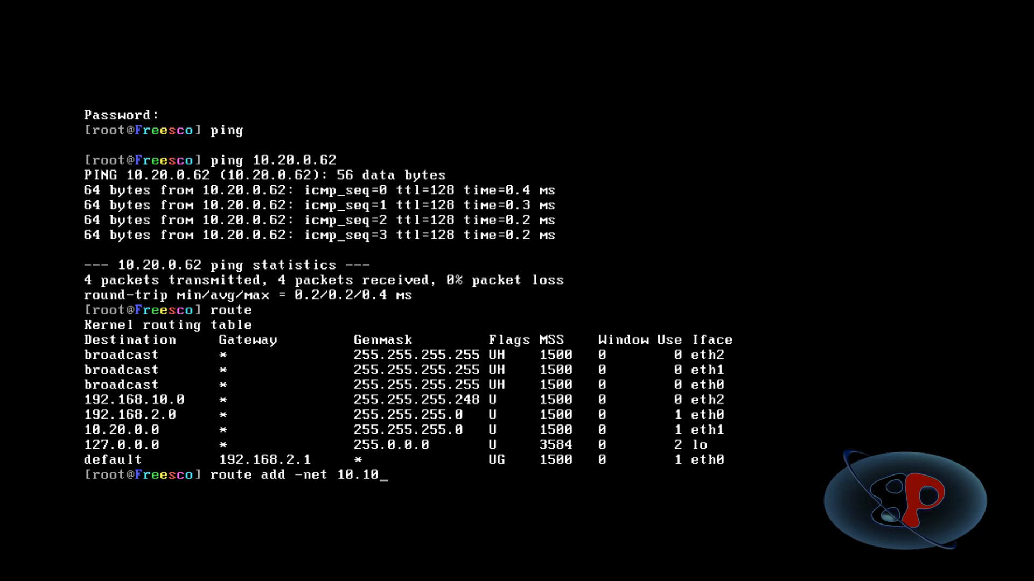
pyautogui.write('.0.0 g')
pyautogui.press('BackSpace')
pyautogui.write('netmask')
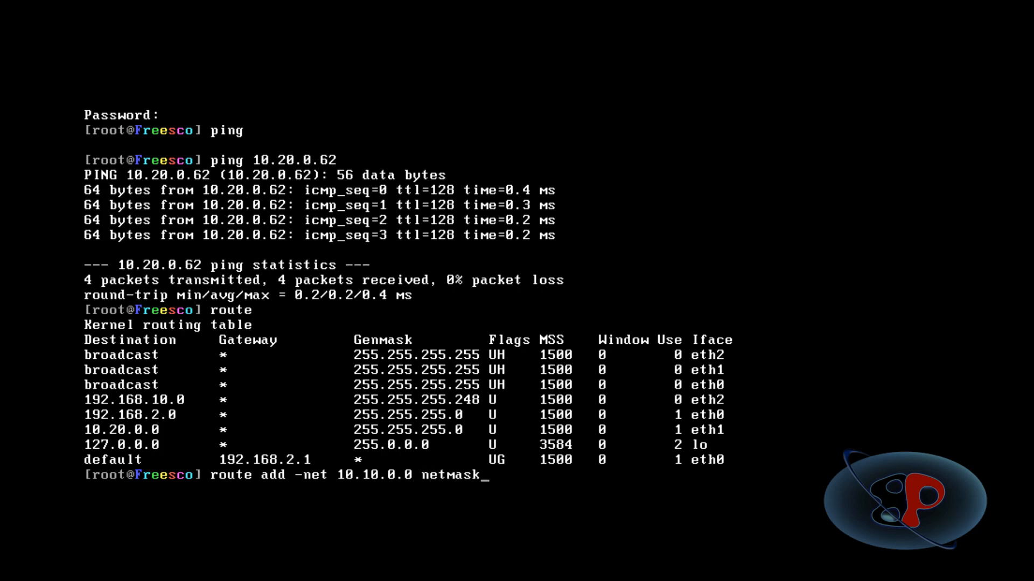
pyautogui.write(' 255.255.25')
pyautogui.write('5.0')
pyautogui.write(' ga')
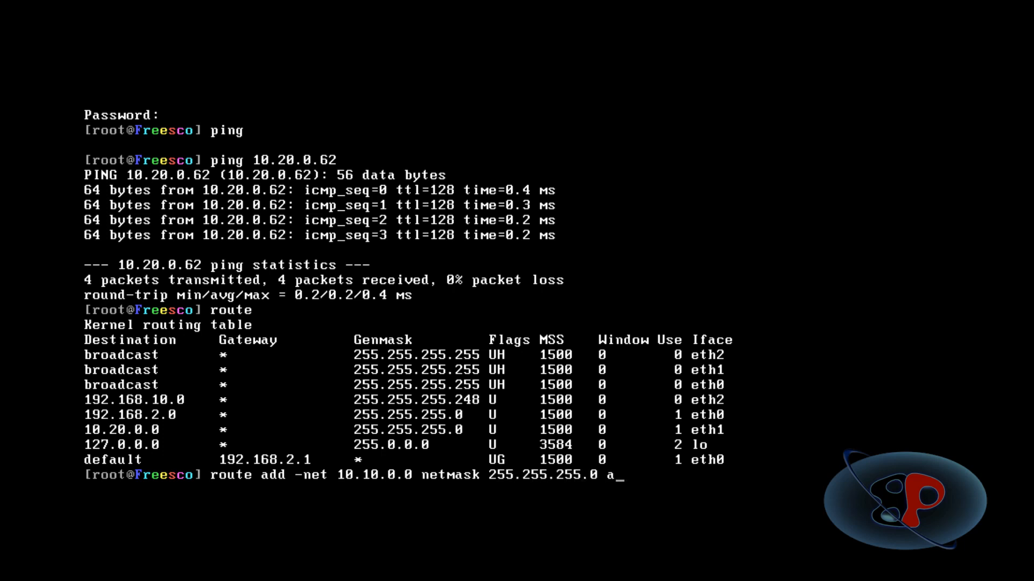
pyautogui.press('BackSpace')
pyautogui.write('gatewa')
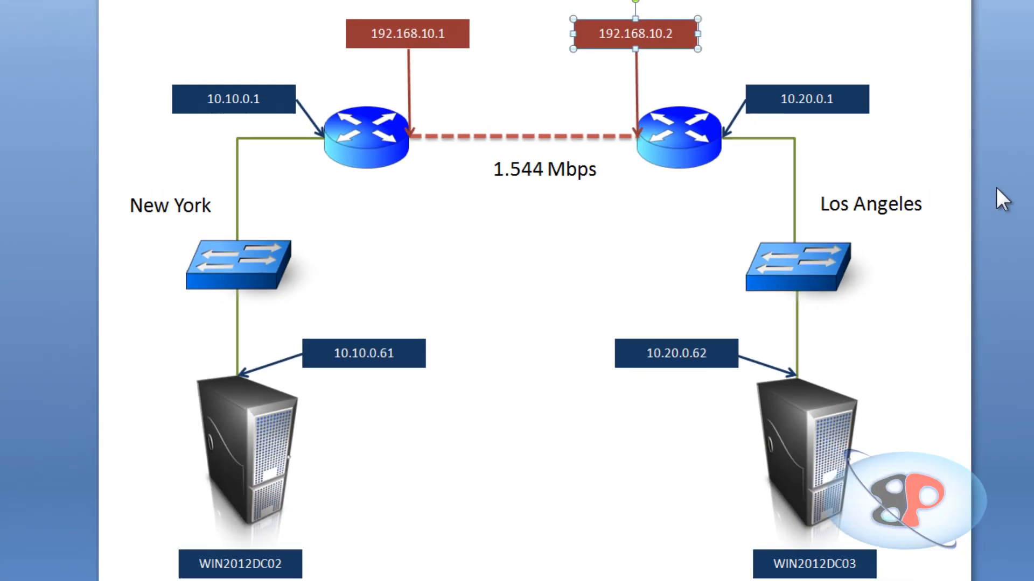
pyautogui.click(698, 125)
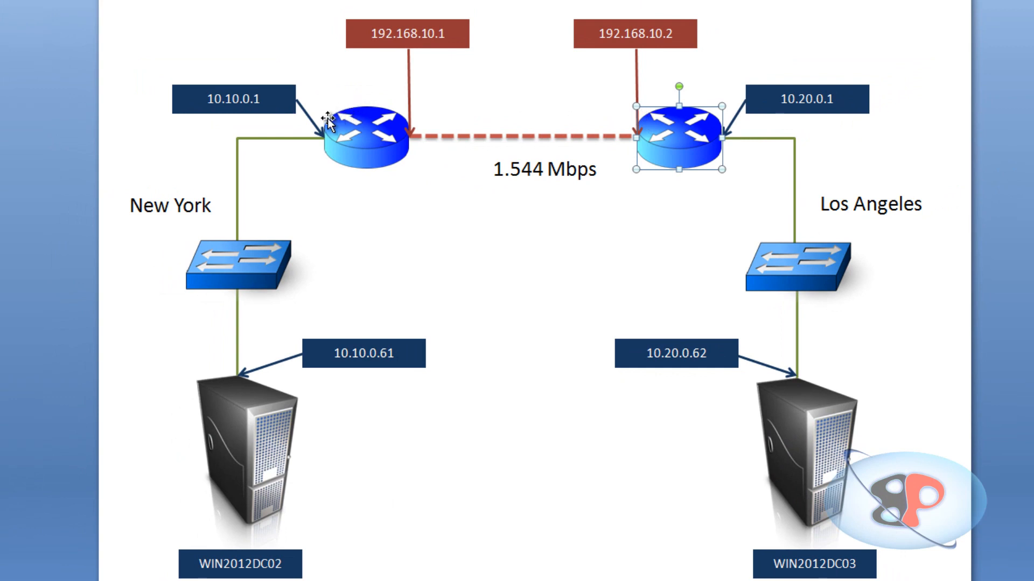
pyautogui.click(422, 29)
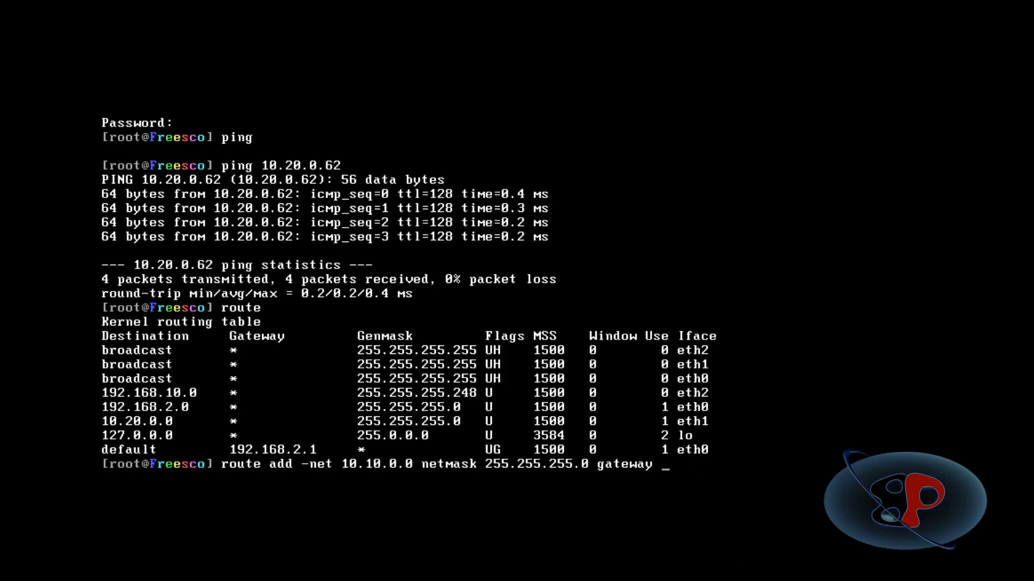
pyautogui.write('92.168.10.1')
pyautogui.press('Return')
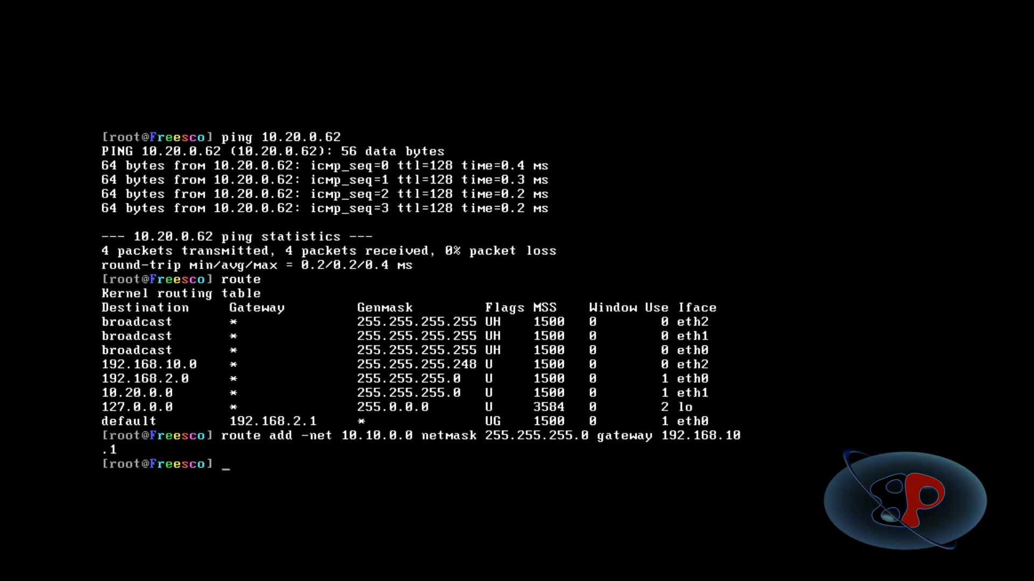
pyautogui.write('route')
pyautogui.press('Return')
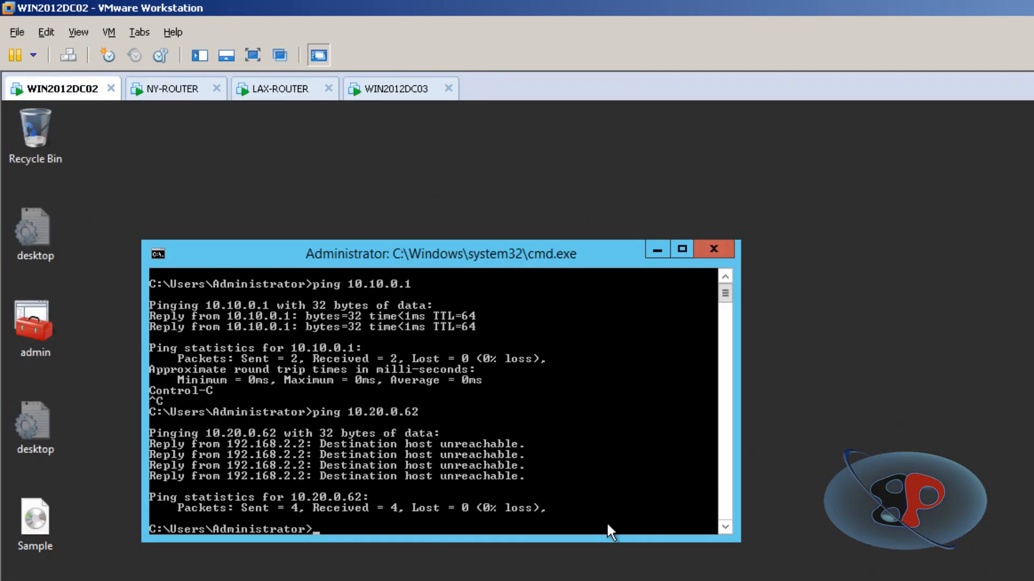
# Ping the Los Angeles server at 10.20.0.62 from WIN2012DC02.
pyautogui.write('10.20.0.62')
pyautogui.press('Return')
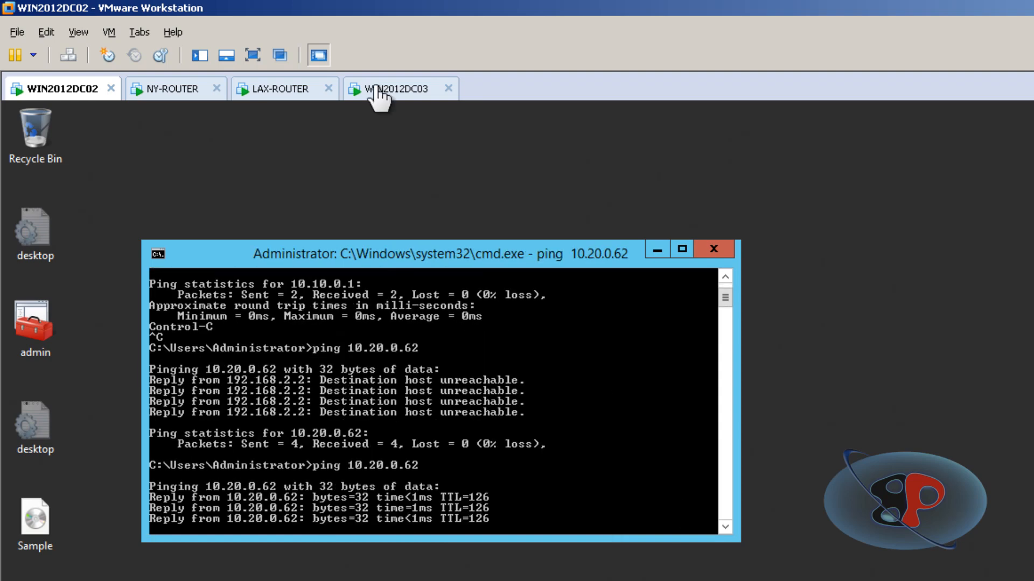
# Switch to WIN2012DC03, ping the New York server at 10.10.0.61 and stop the ping after a few replies.
pyautogui.click(391, 91)
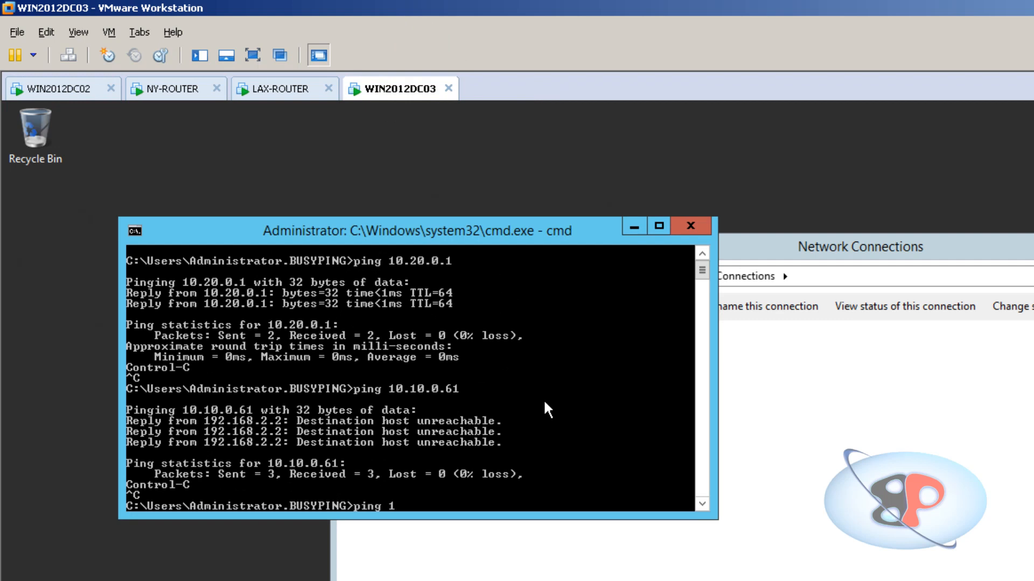
pyautogui.write('ping 10.10.0.61')
pyautogui.press('Return')
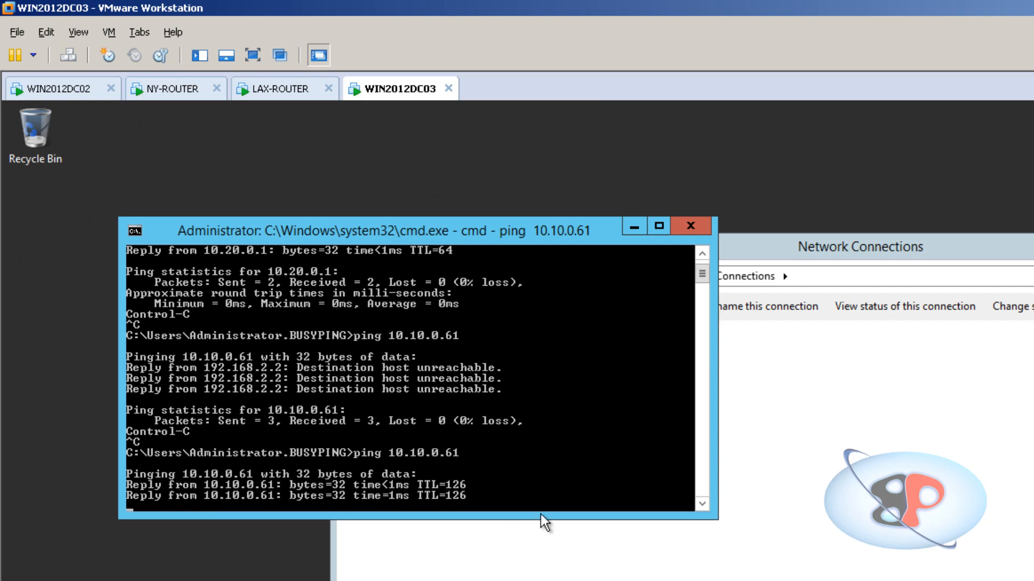
pyautogui.hotkey('ctrl', 'c')
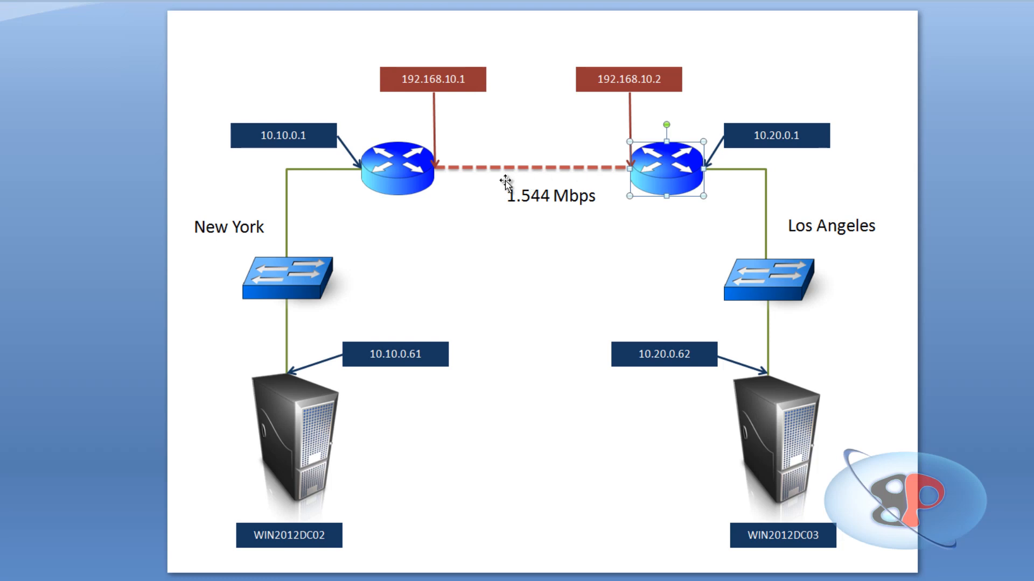
# Limit incoming and outgoing bandwidth of NY-ROUTER's Network Adapter 3 to Leased Line T1 (1.544 Mbps), matching the WAN link in the diagram.
pyautogui.click(457, 168)
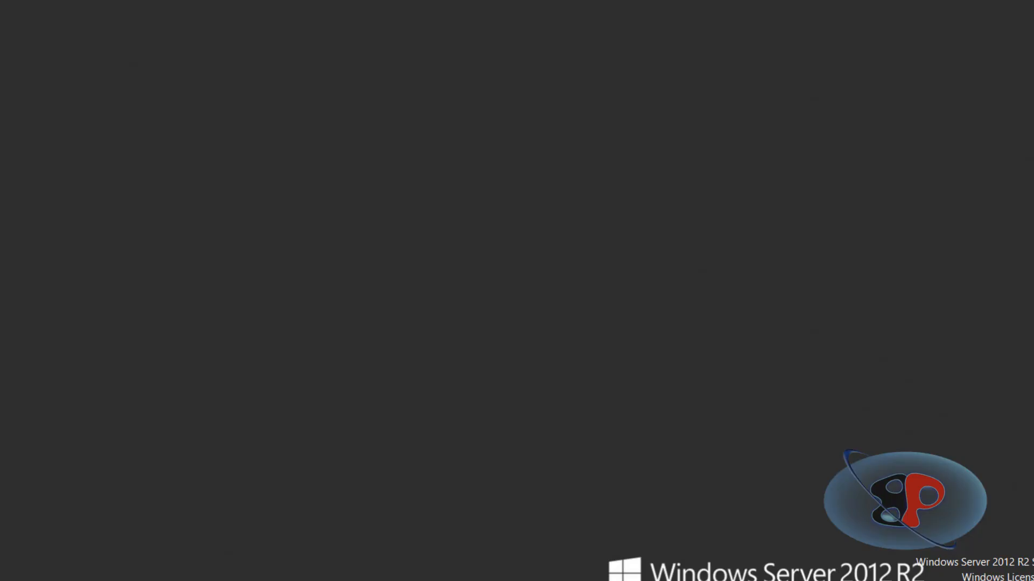
pyautogui.click(138, 73)
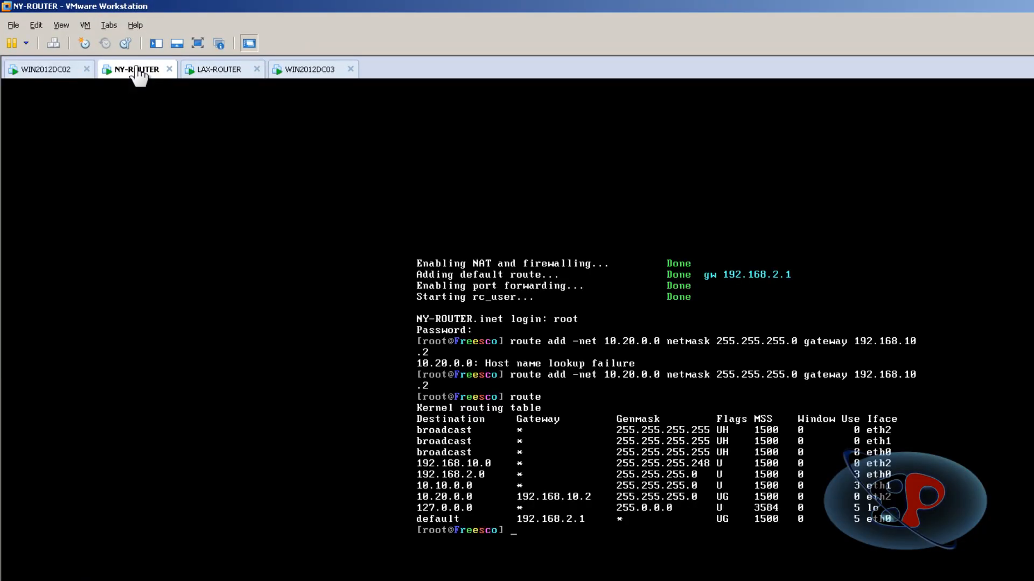
pyautogui.rightClick(138, 74)
pyautogui.click(195, 222)
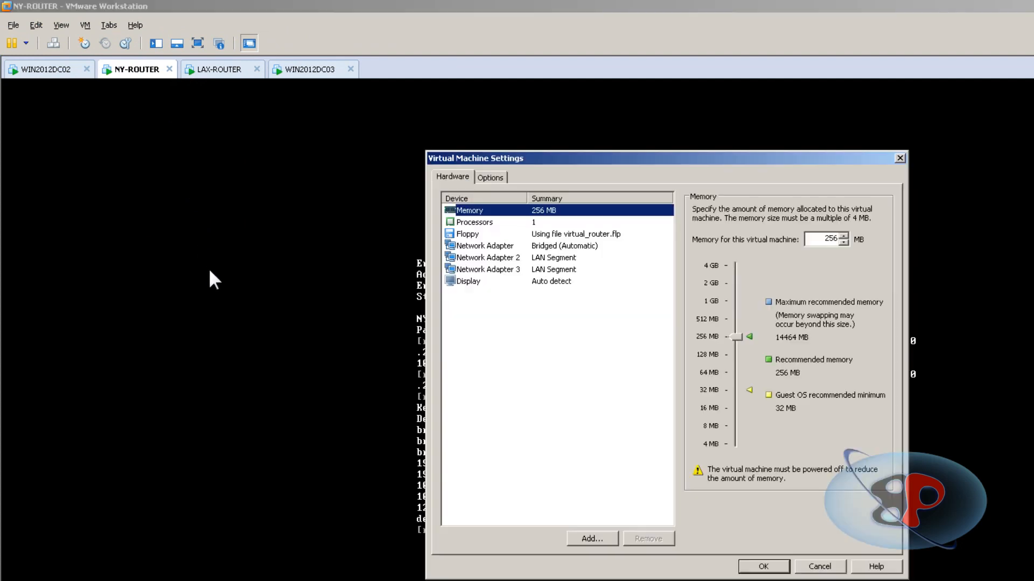
pyautogui.click(569, 285)
pyautogui.click(460, 173)
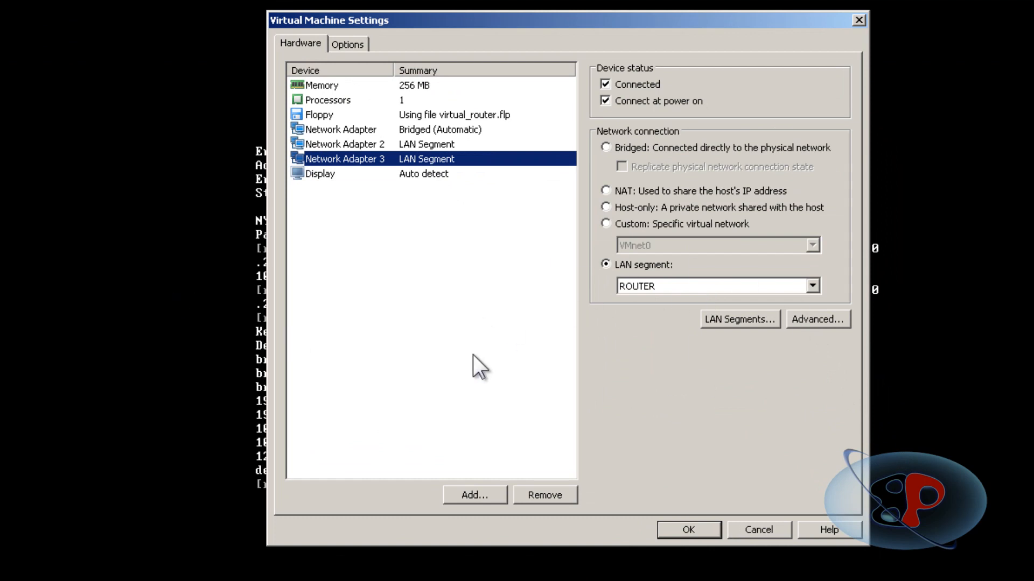
pyautogui.click(824, 318)
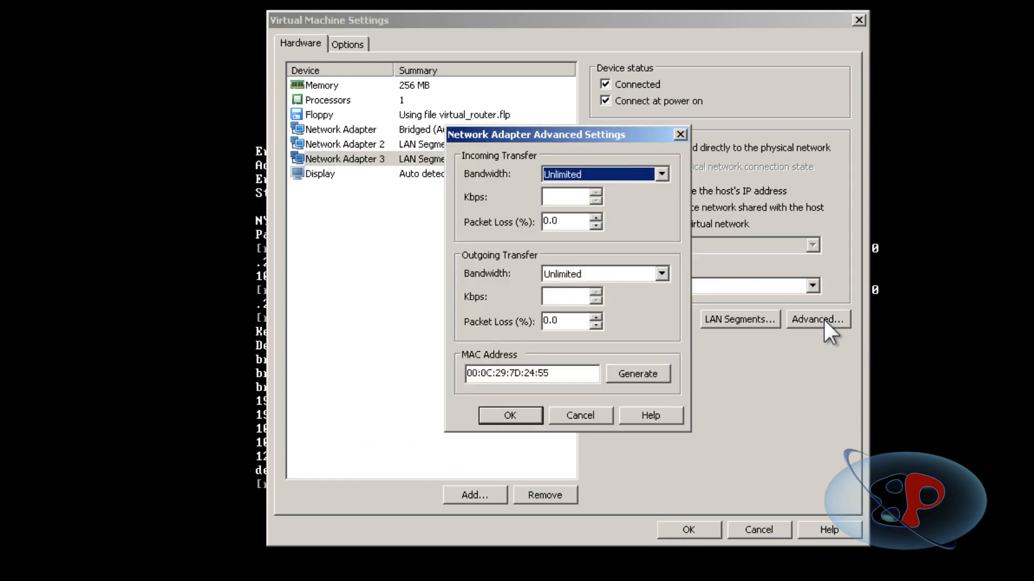
pyautogui.click(641, 176)
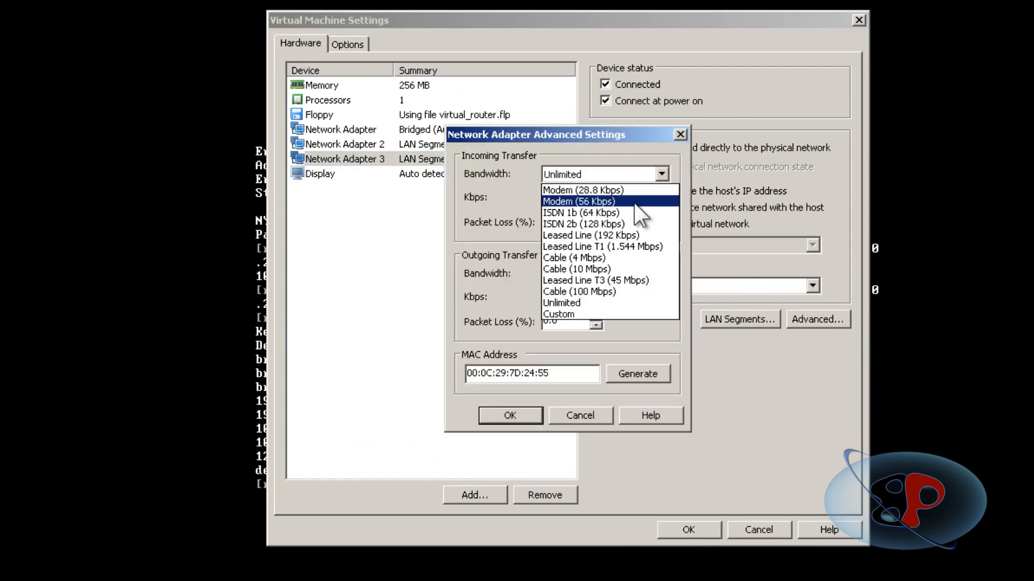
pyautogui.click(627, 247)
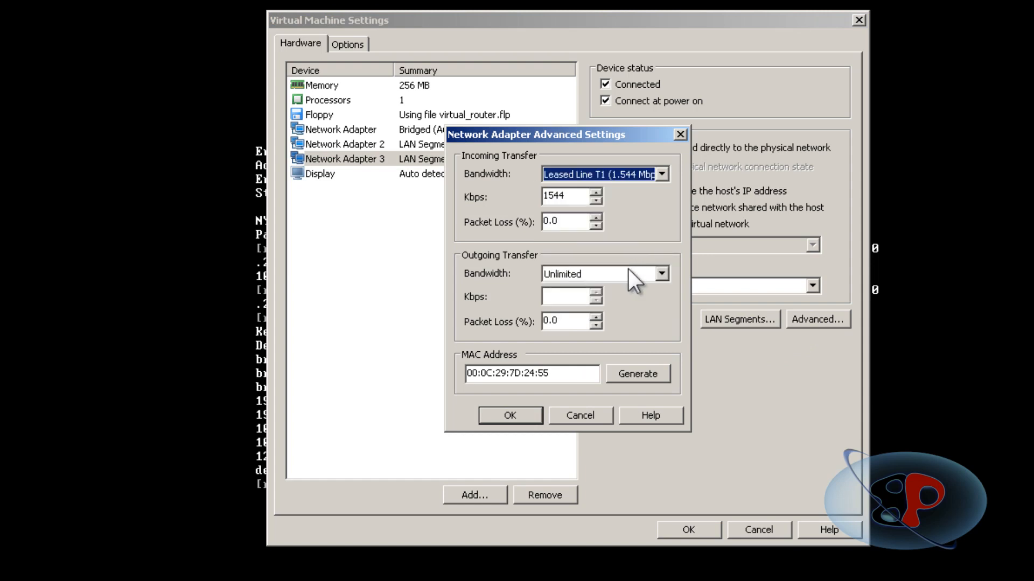
pyautogui.click(628, 269)
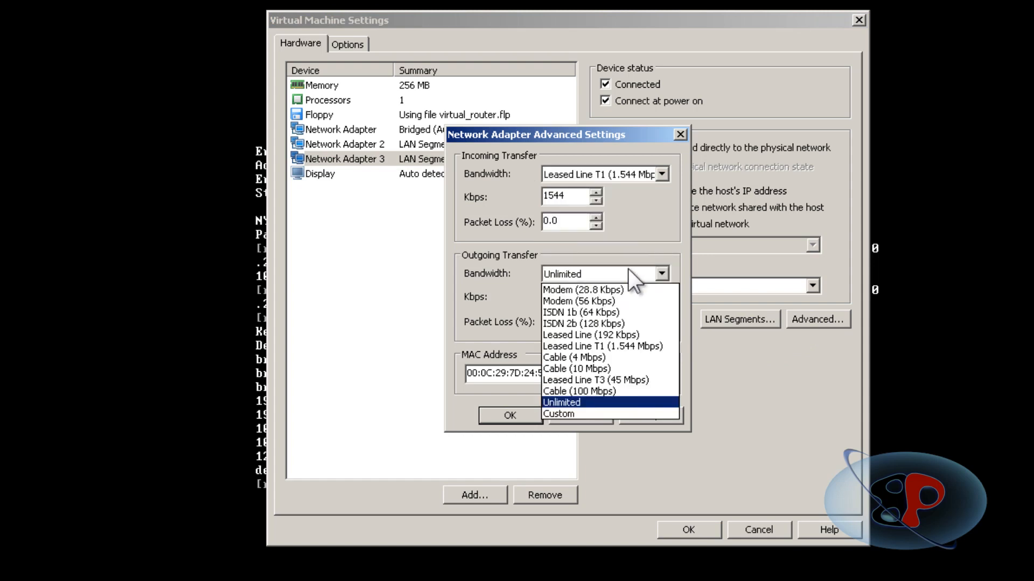
pyautogui.click(635, 347)
pyautogui.click(529, 421)
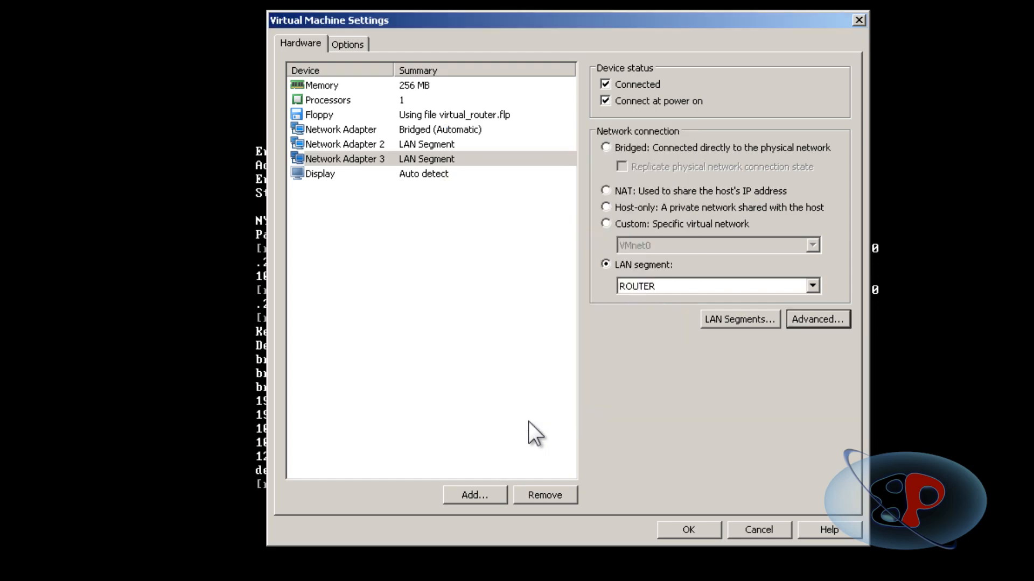
pyautogui.click(687, 528)
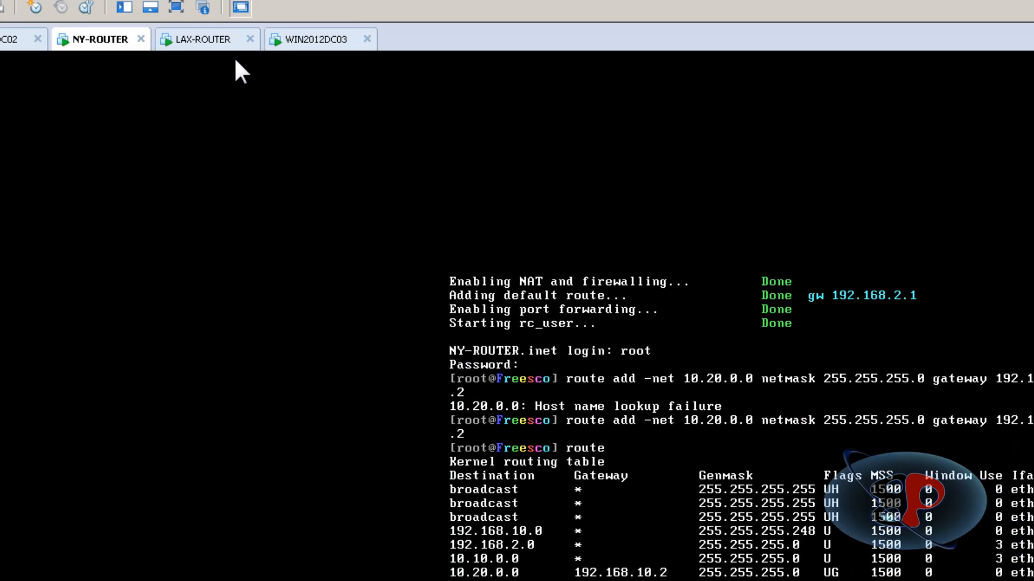
# Limit incoming and outgoing bandwidth of LAX-ROUTER's Network Adapter 3 to Leased Line T1 (1.544 Mbps) and apply the settings.
pyautogui.click(283, 92)
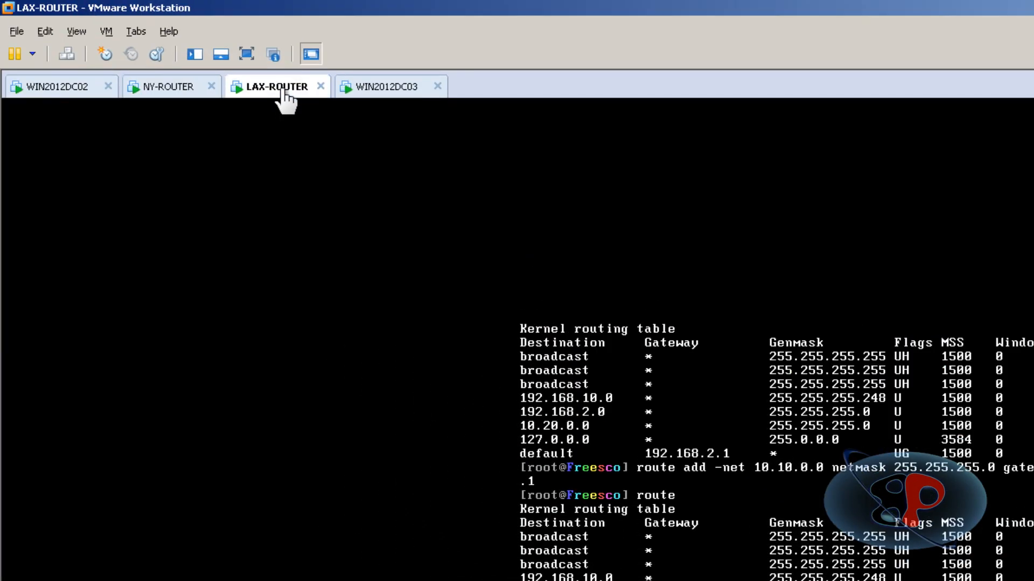
pyautogui.rightClick(282, 91)
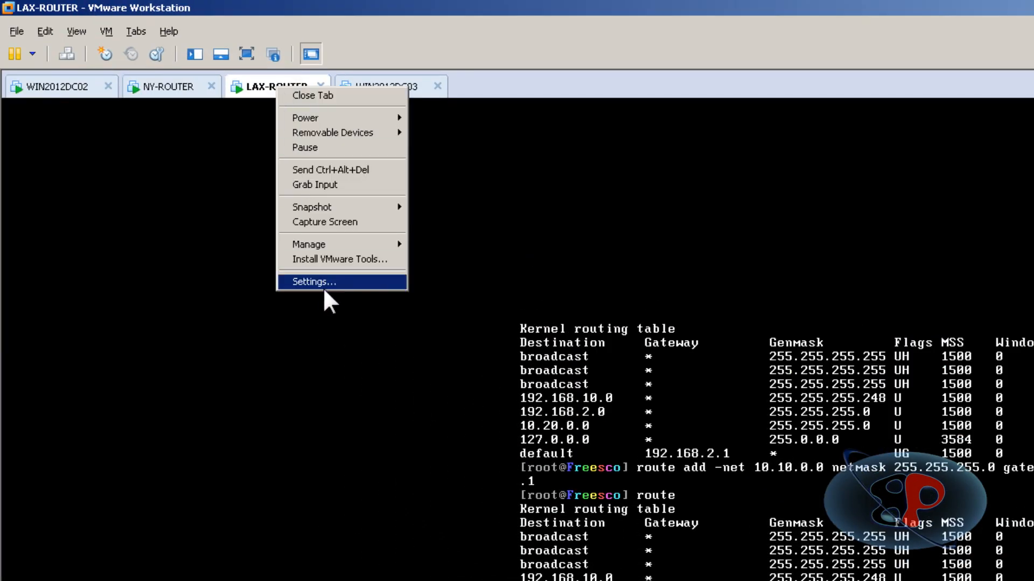
pyautogui.click(322, 285)
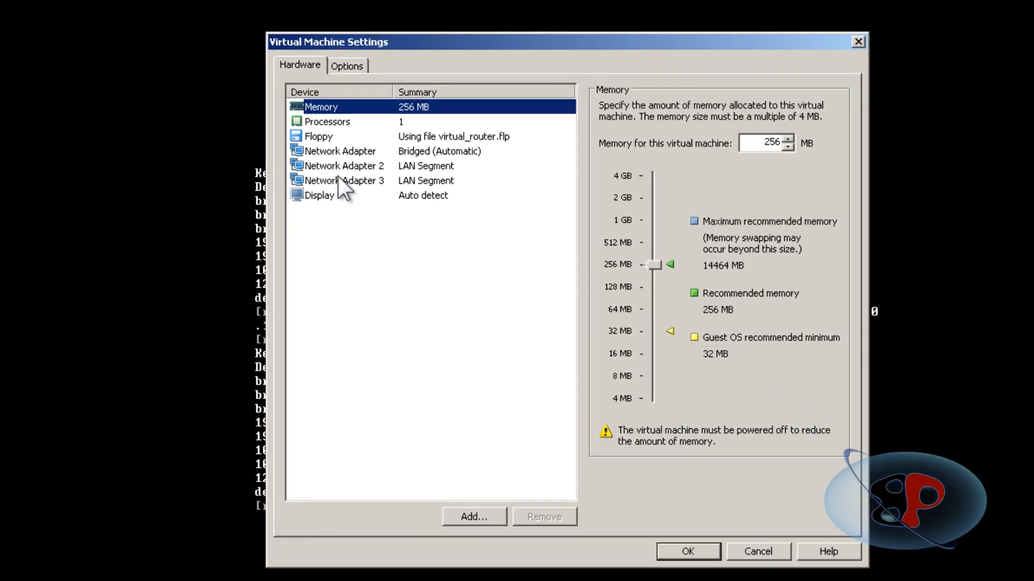
pyautogui.click(445, 241)
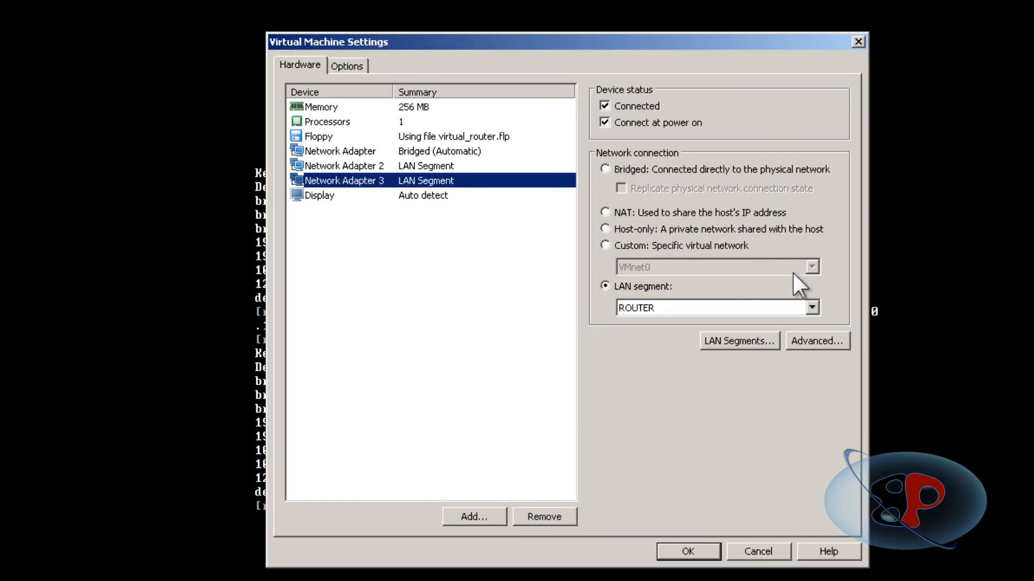
pyautogui.click(813, 342)
pyautogui.click(587, 196)
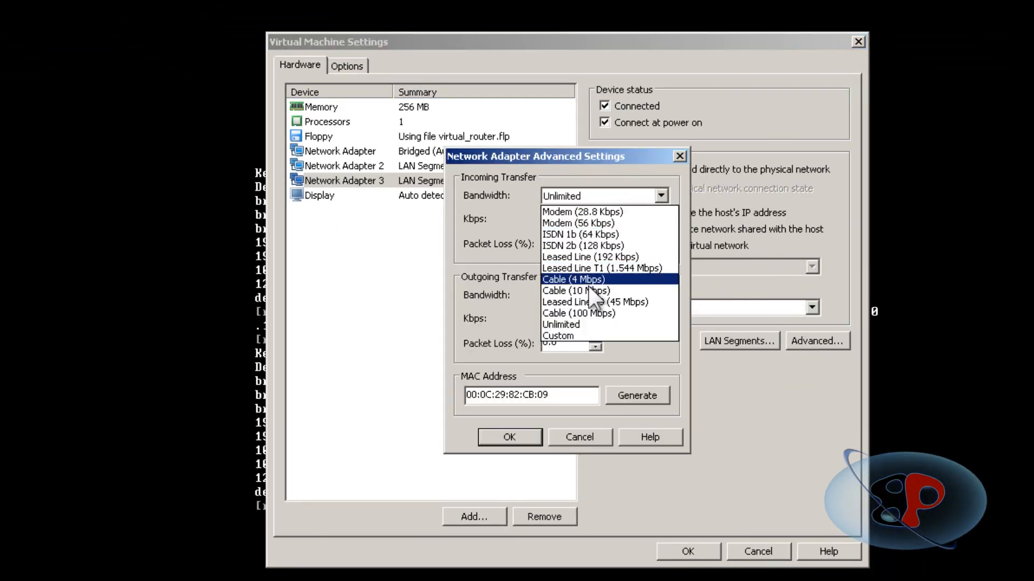
pyautogui.click(618, 289)
pyautogui.click(619, 291)
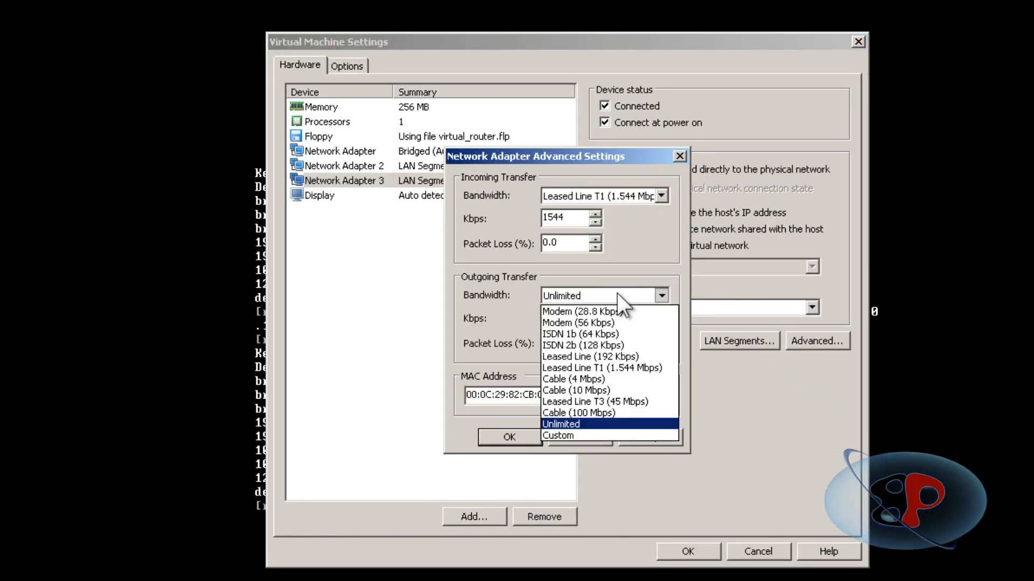
pyautogui.click(625, 360)
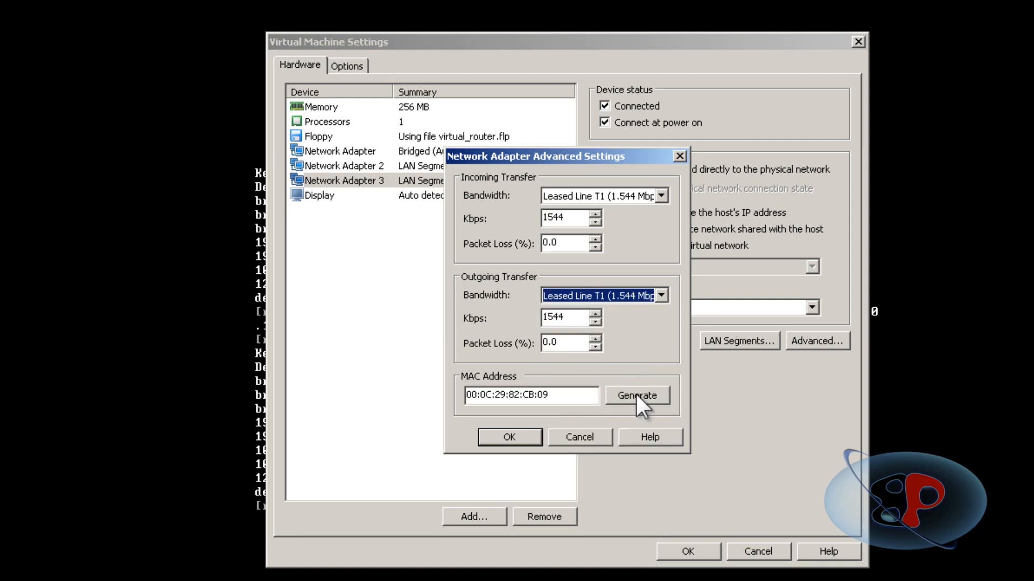
pyautogui.click(533, 444)
pyautogui.click(685, 547)
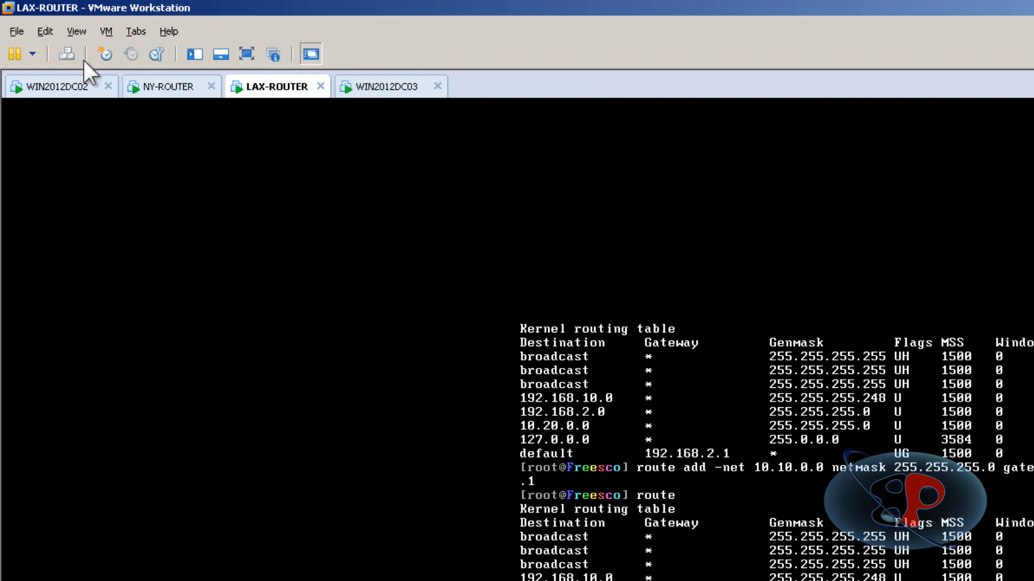
# Switch to WIN2012DC02 and open the administrative share \\win2012dc03\c$ through the Run dialog.
pyautogui.click(75, 92)
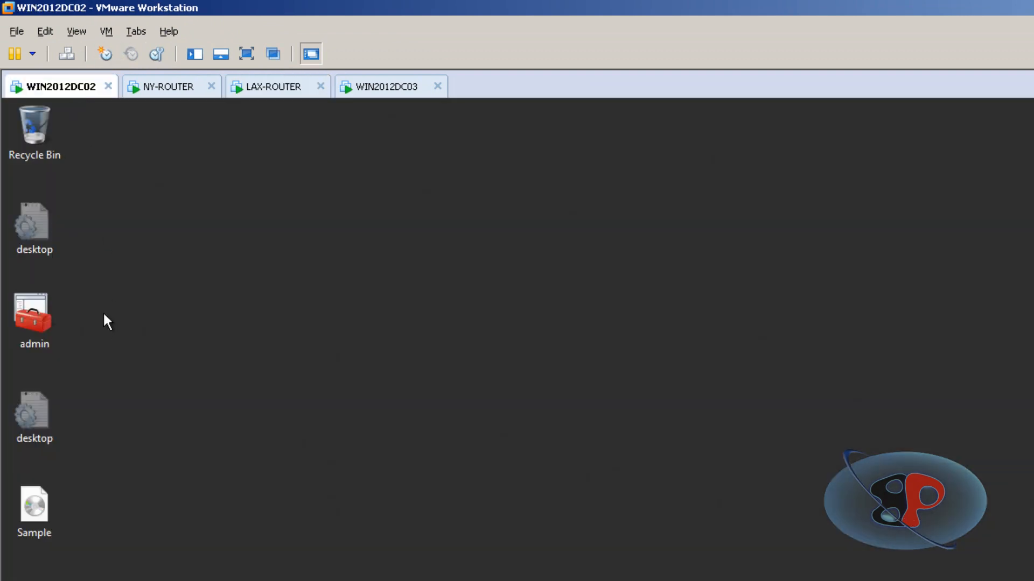
pyautogui.click(50, 526)
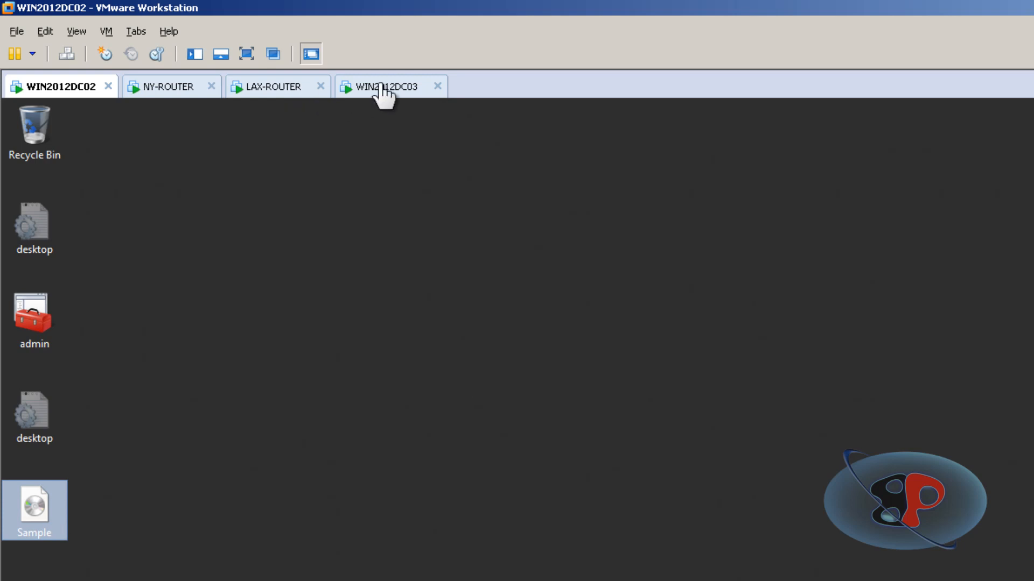
pyautogui.click(274, 331)
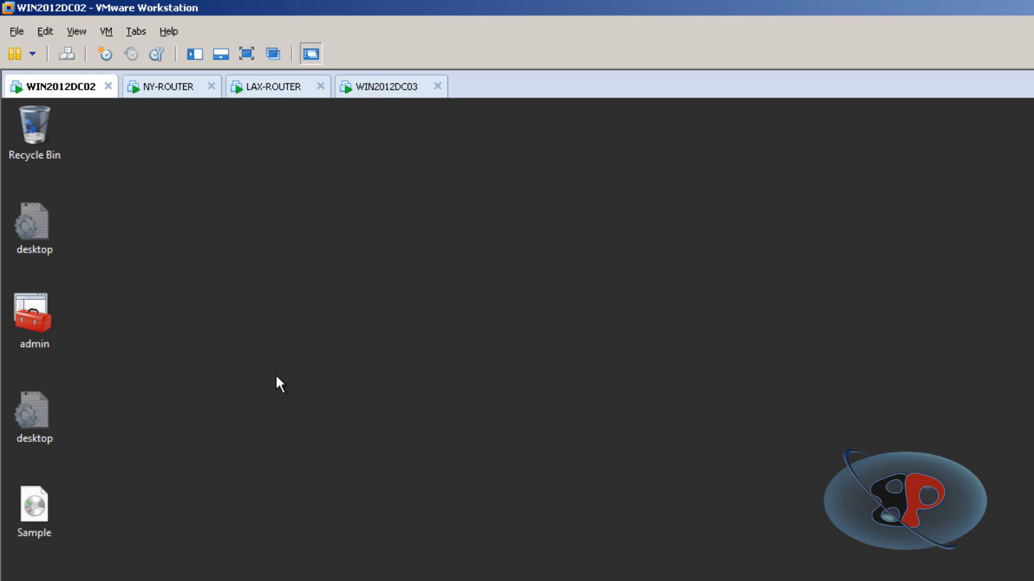
pyautogui.press('super')
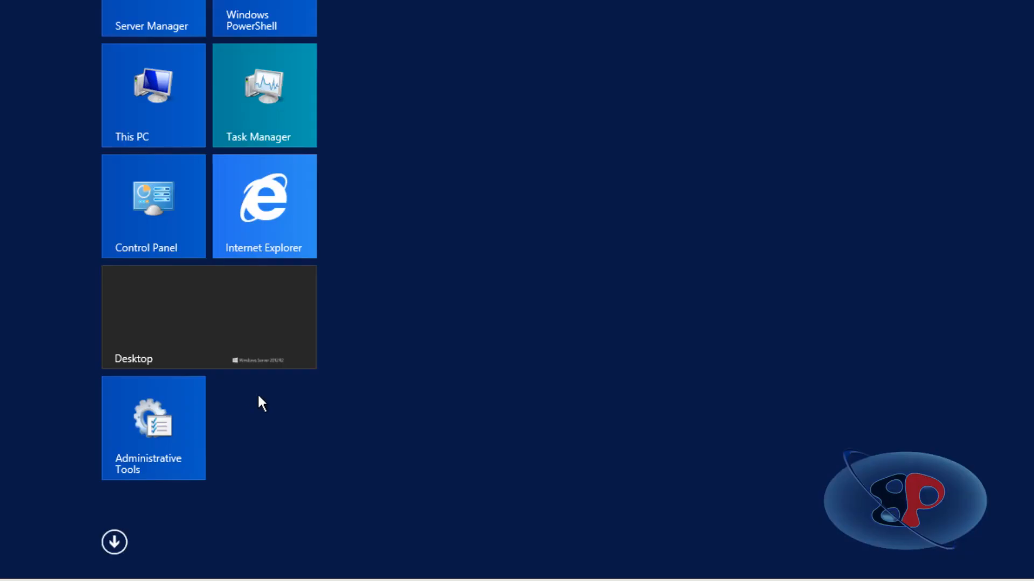
pyautogui.press('super+r')
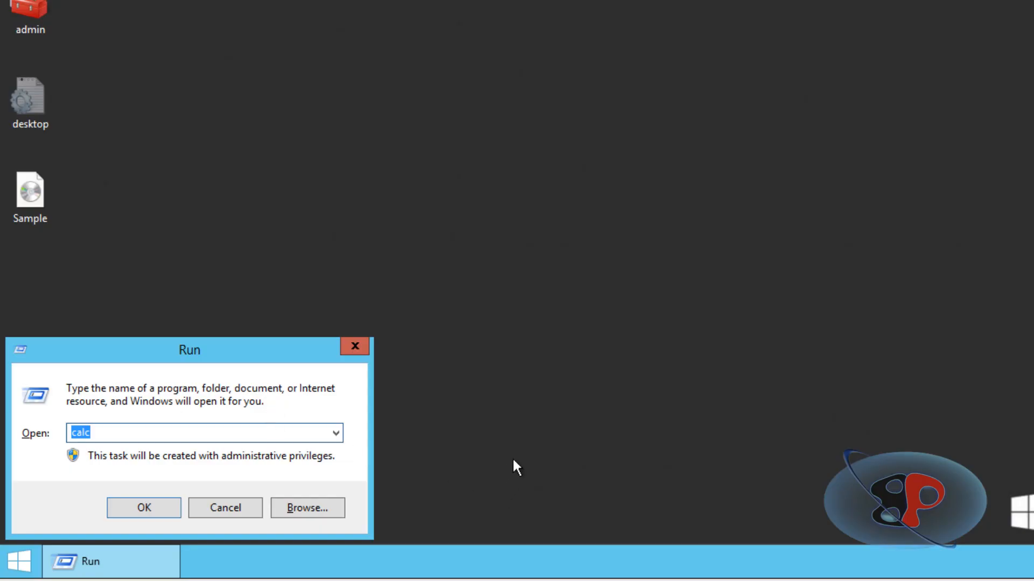
pyautogui.write('\\win')
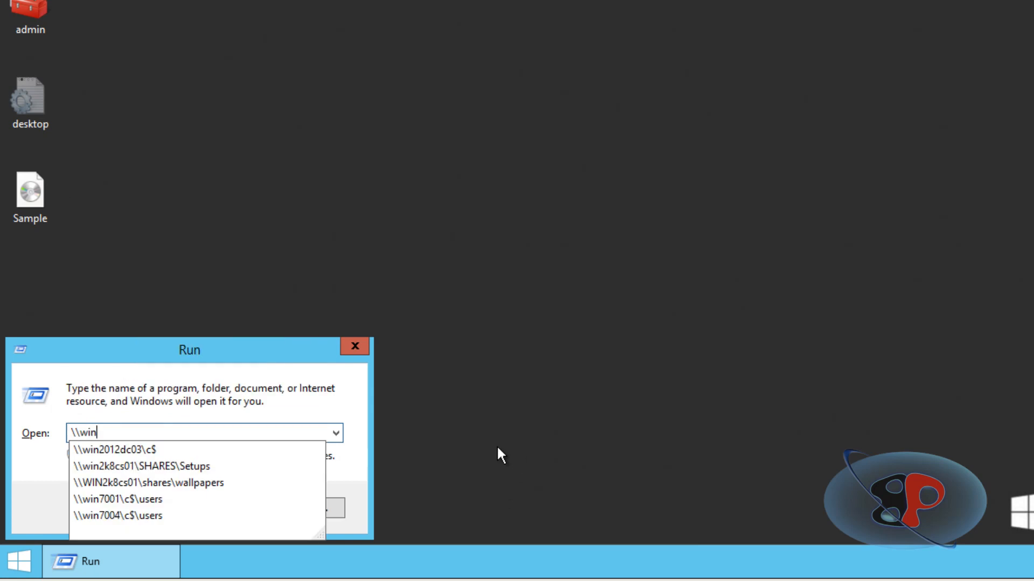
pyautogui.write('2012')
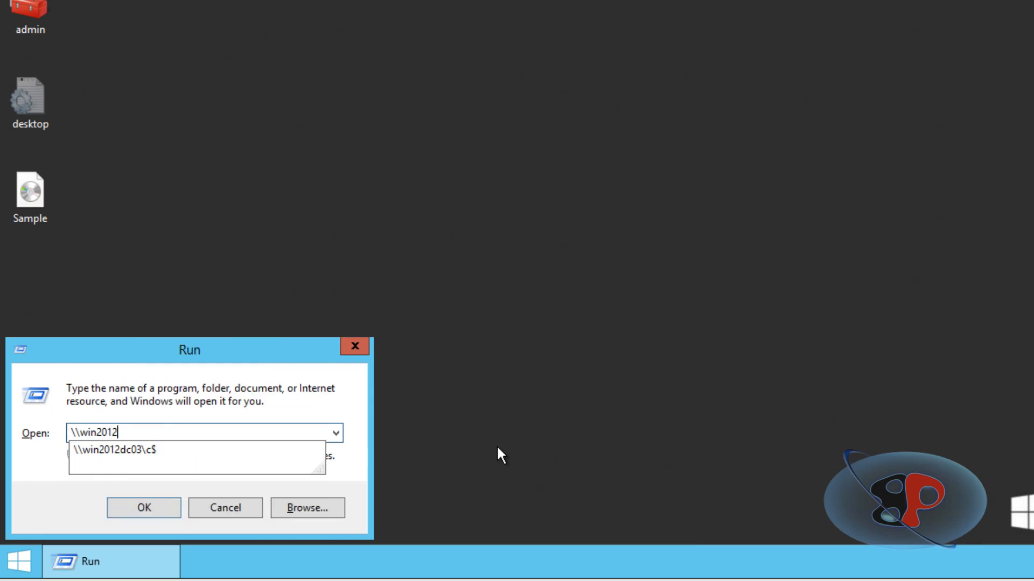
pyautogui.press('Down')
pyautogui.press('Return')
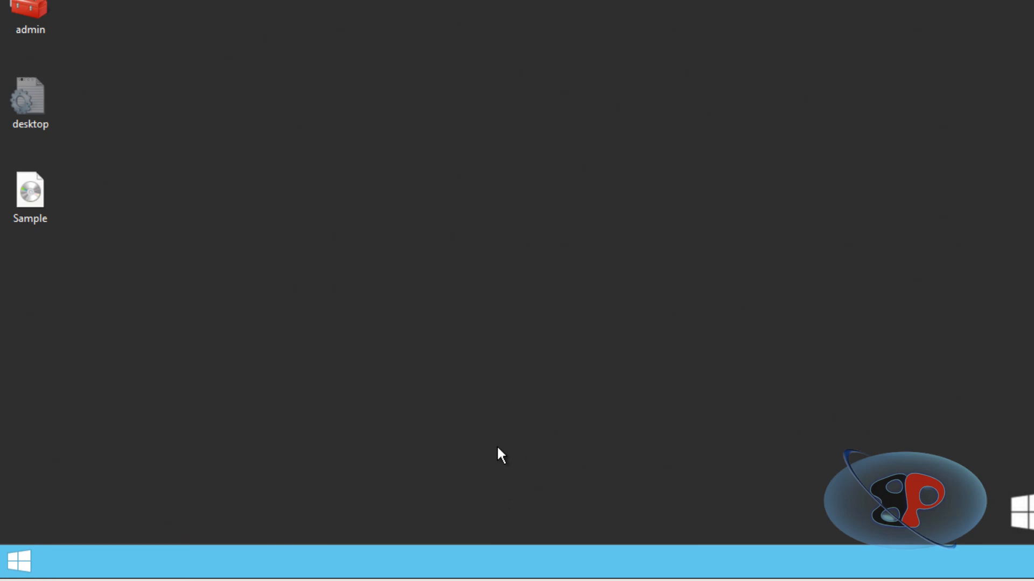
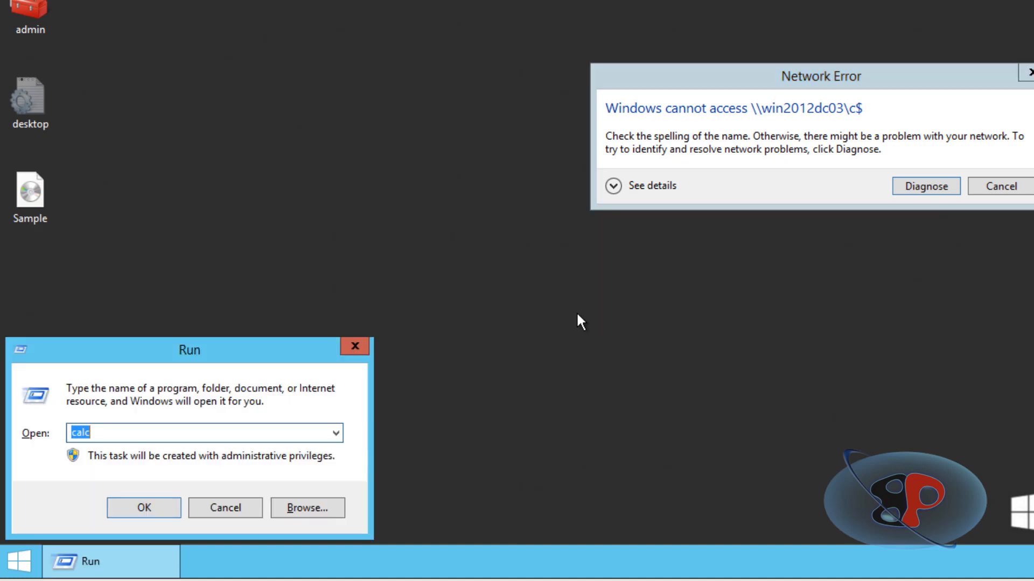
# Open a command prompt on WIN2012DC02 and ping win2012dc03 to check which address the name resolves to.
pyautogui.write('cmd')
pyautogui.press('Return')
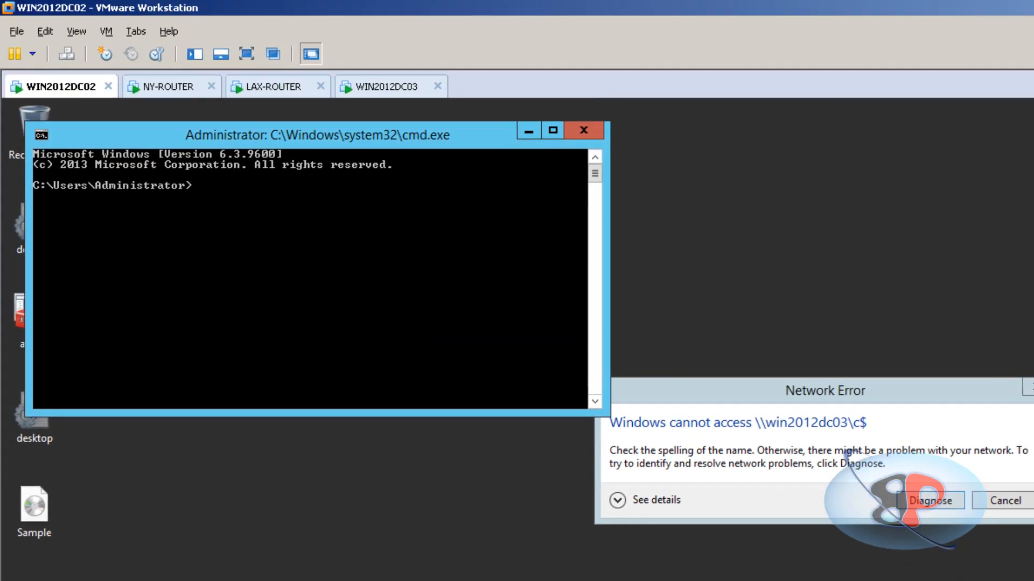
pyautogui.write('ping win2012dc03')
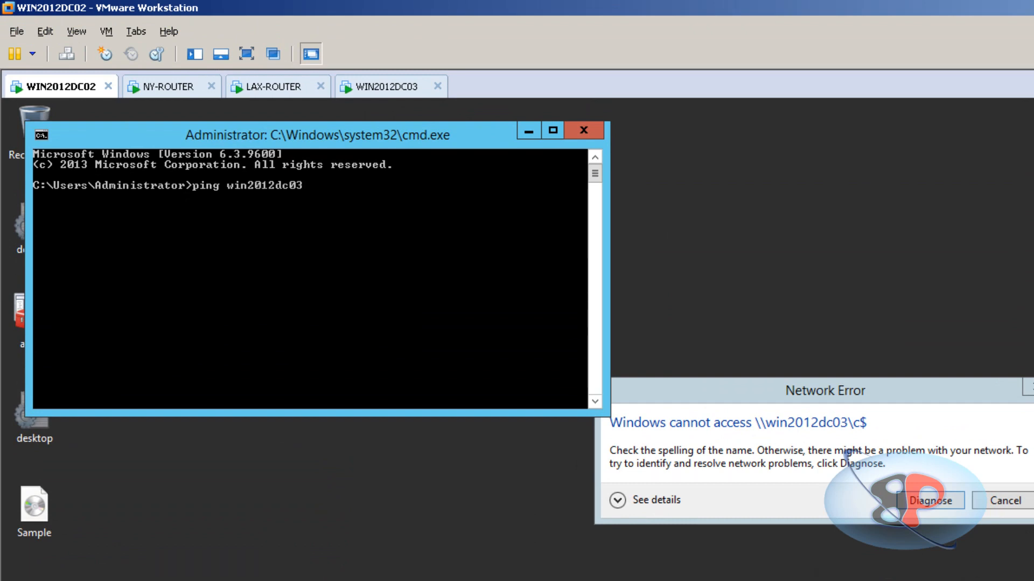
pyautogui.press('Return')
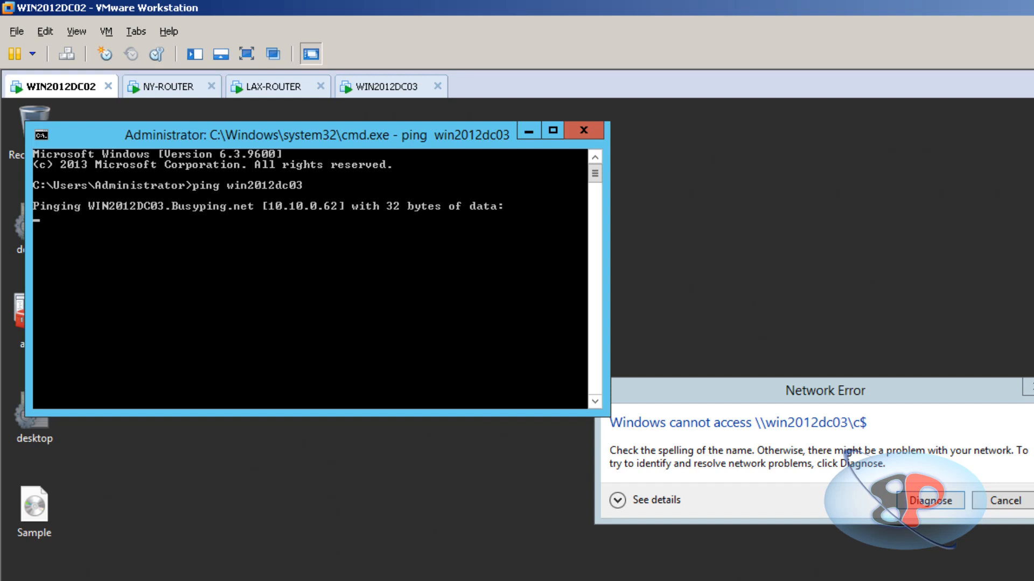
# Mark the resolved IP address in the ping output, clear the selection and stop the ping.
pyautogui.rightClick(410, 201)
pyautogui.click(419, 206)
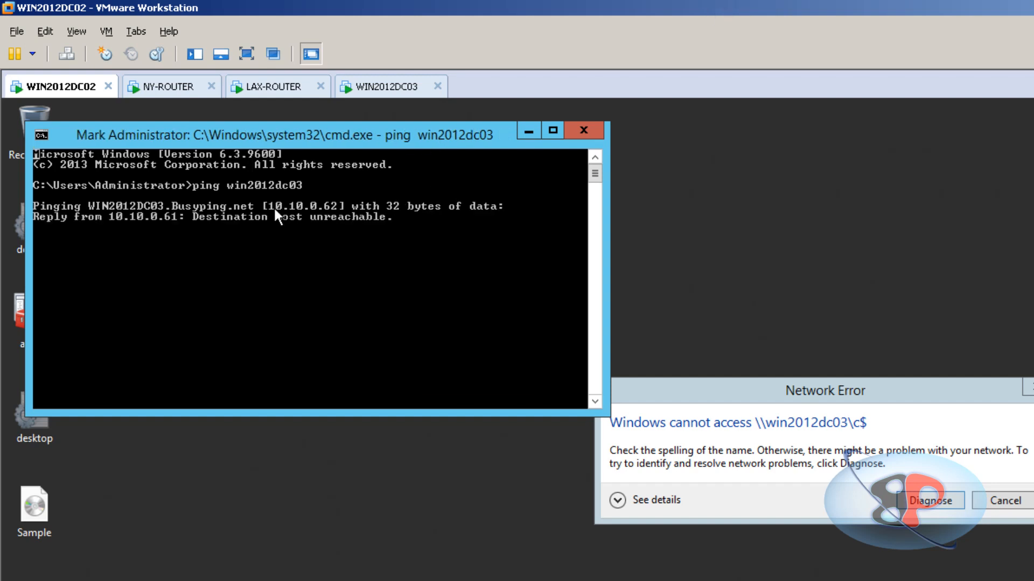
pyautogui.click(272, 206)
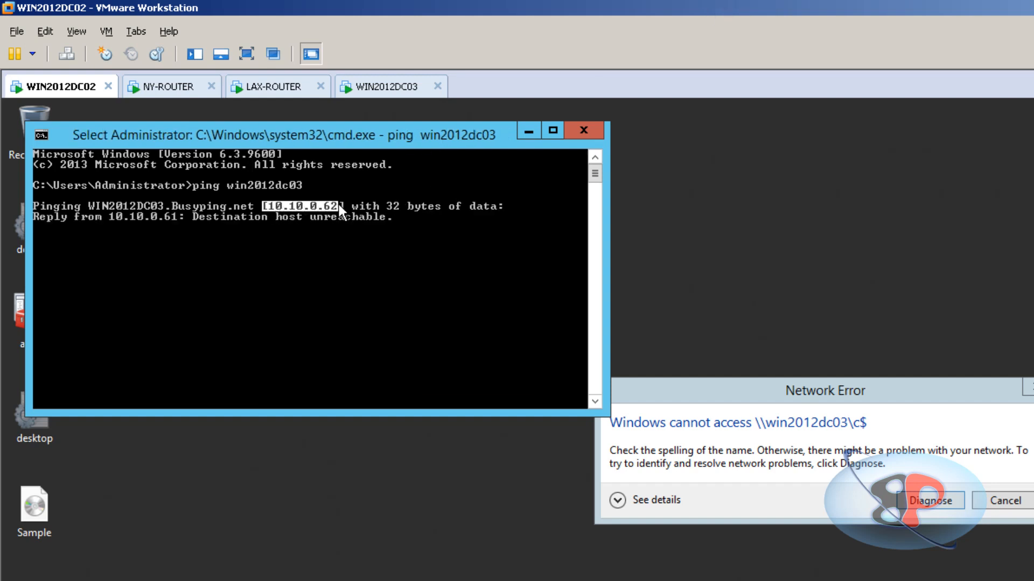
pyautogui.click(393, 301)
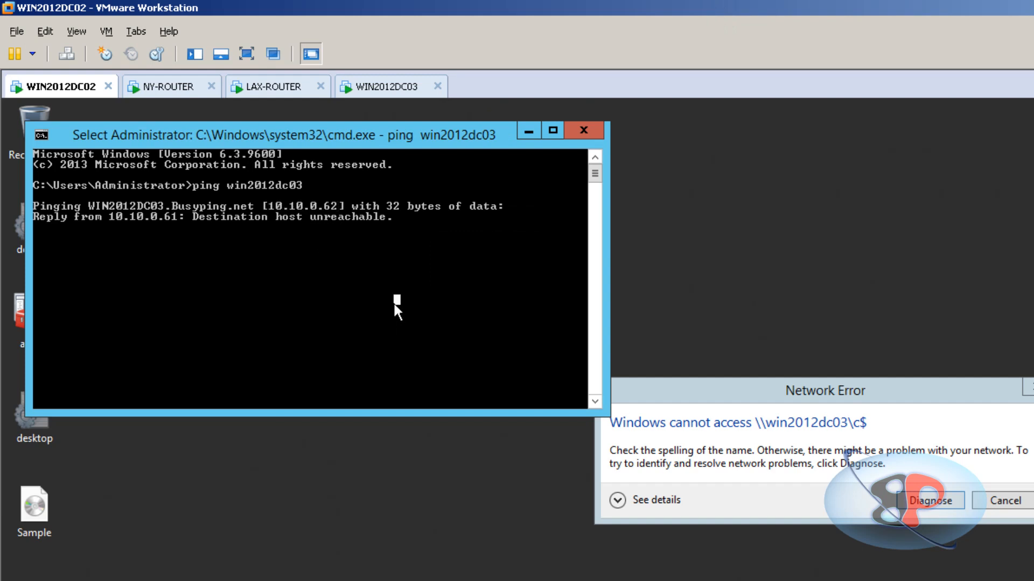
pyautogui.click(379, 257)
pyautogui.press('Escape')
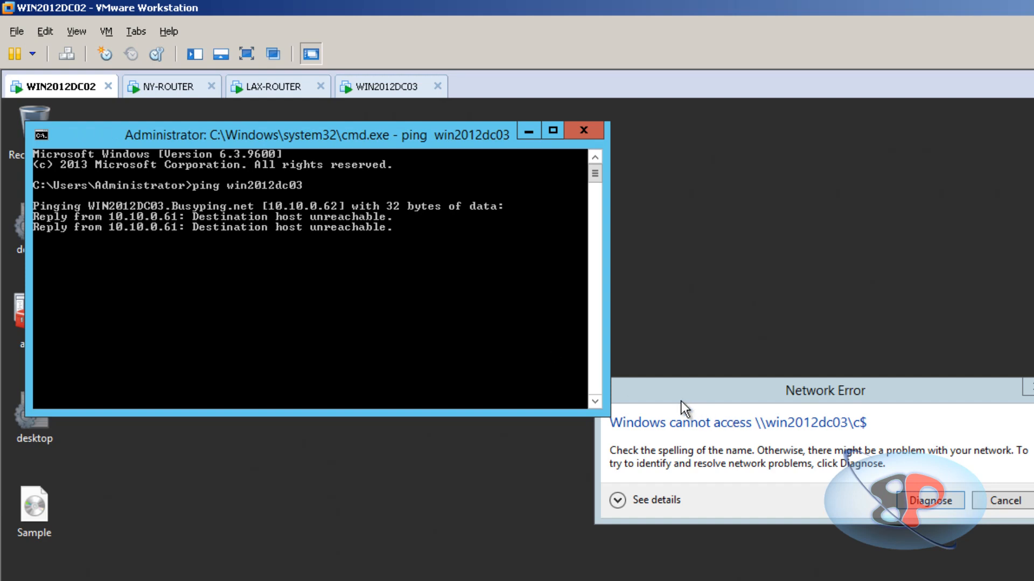
pyautogui.hotkey('ctrl', 'c')
# Glance at WIN2012DC03, return to WIN2012DC02 and close the network error and the command prompt.
pyautogui.click(396, 88)
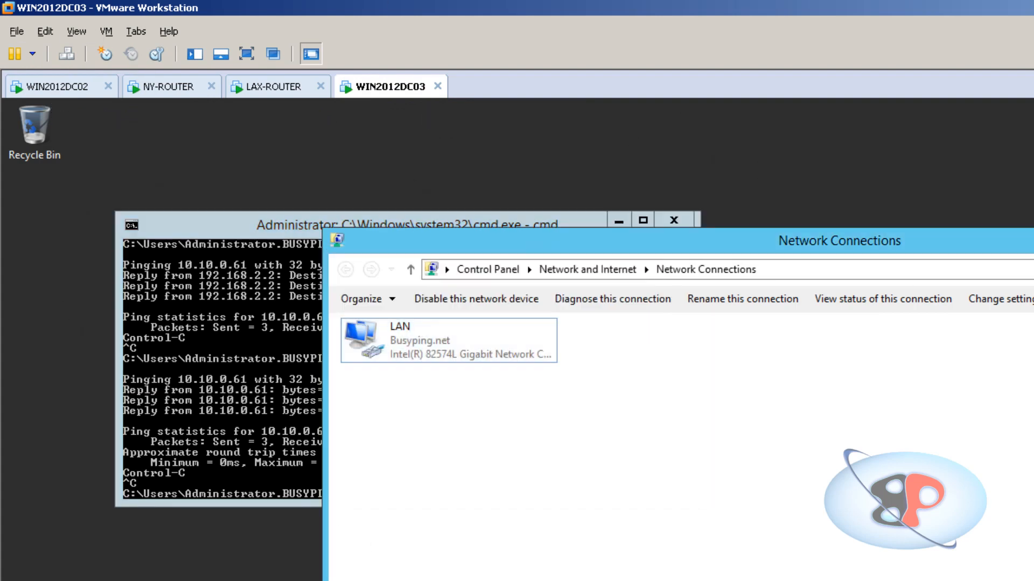
pyautogui.click(51, 86)
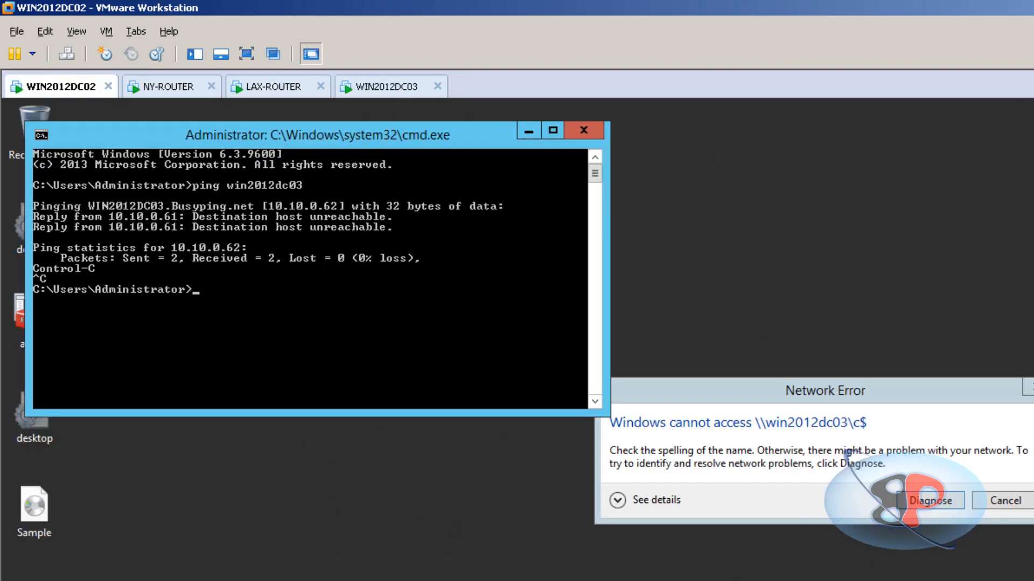
pyautogui.click(1003, 506)
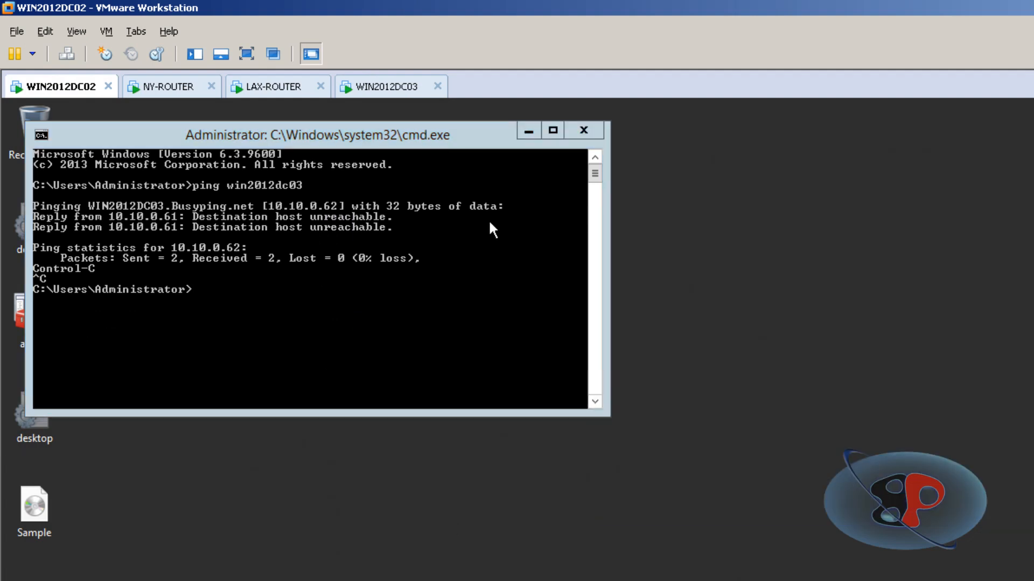
pyautogui.click(584, 130)
# Open the administrative share by IP address as \\10.20.0.62\c$ through the Run dialog.
pyautogui.press('super+r')
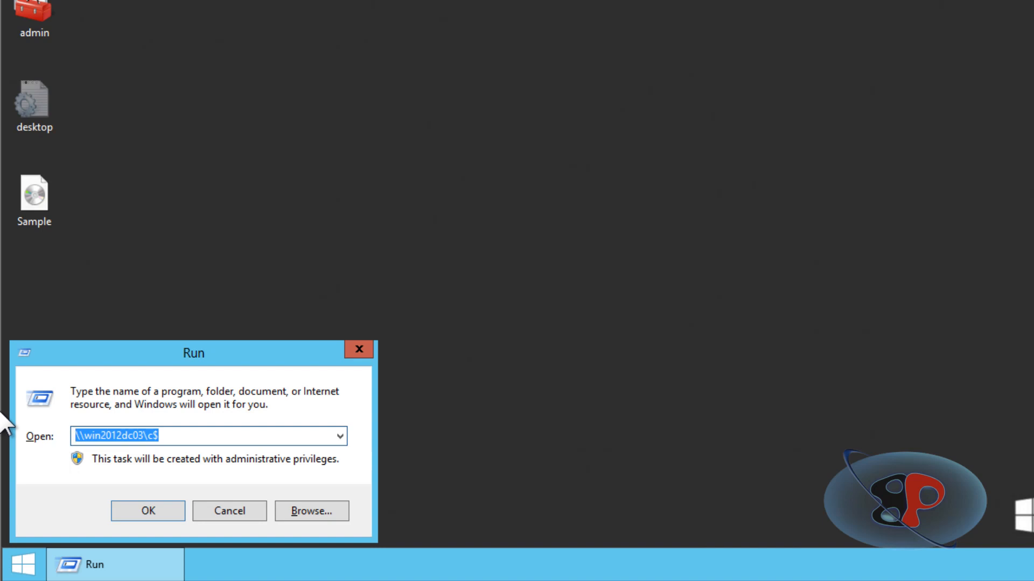
pyautogui.write('\\10.')
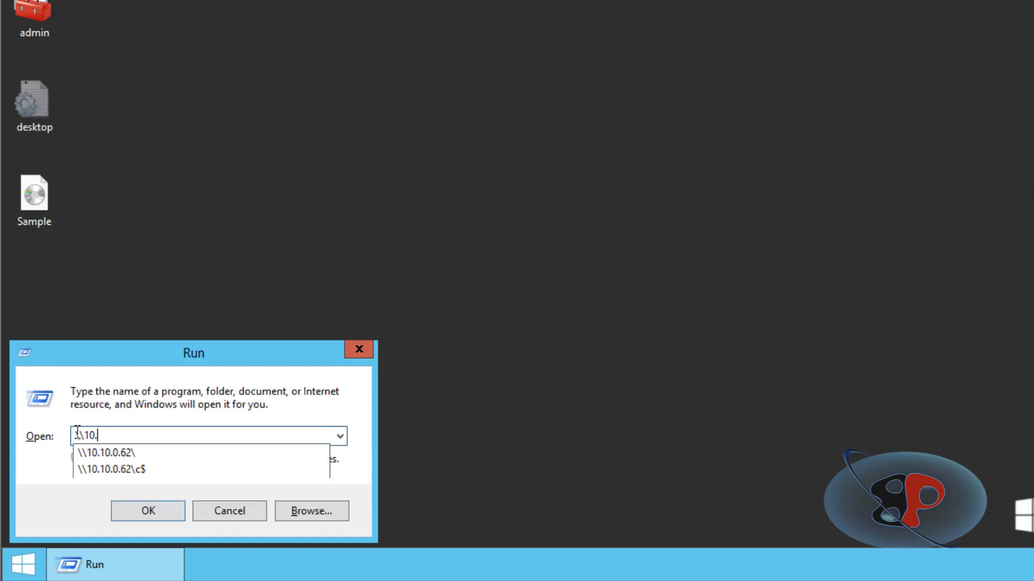
pyautogui.write('20.0.62')
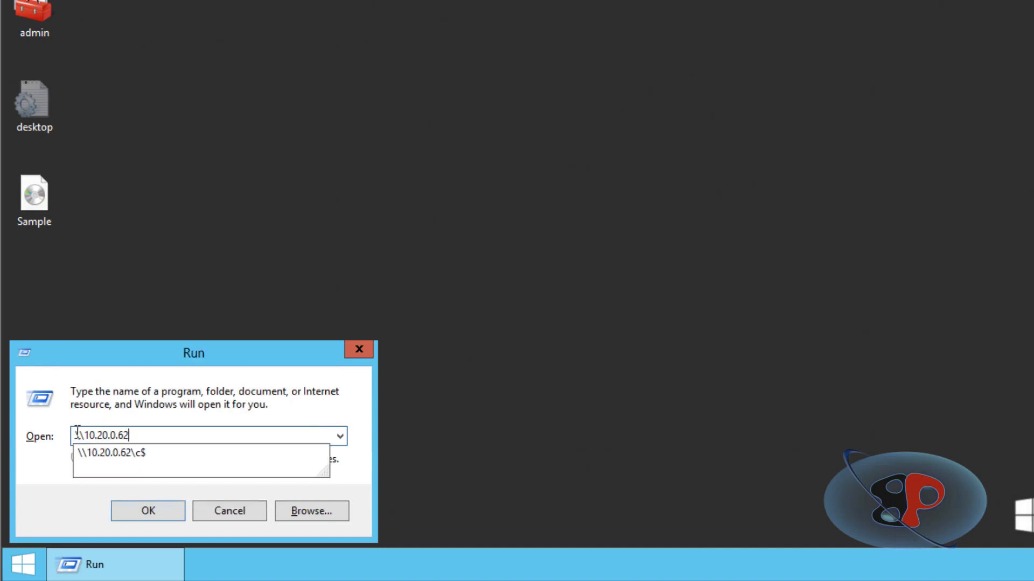
pyautogui.write('\\c$')
pyautogui.press('Return')
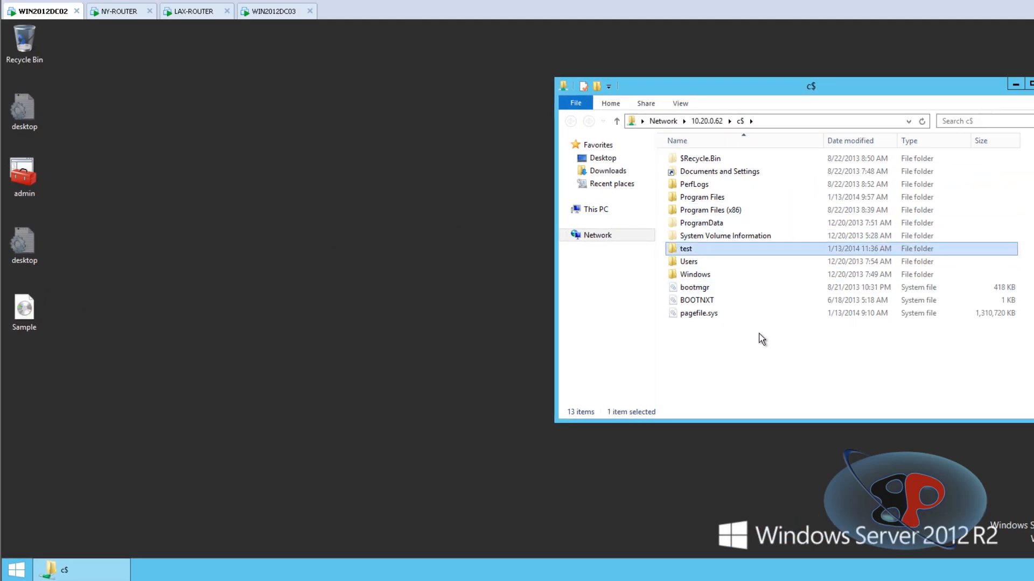
# Copy the Sample disc image from the desktop into the share's test folder and expand the TeraCopy transfer details.
pyautogui.rightClick(34, 325)
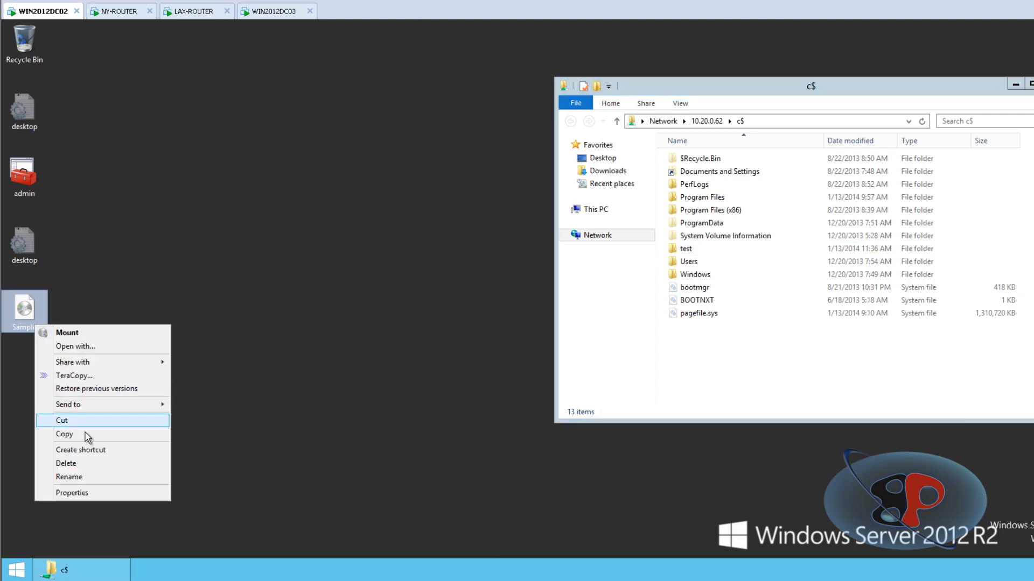
pyautogui.click(586, 275)
pyautogui.click(686, 252)
pyautogui.doubleClick(686, 252)
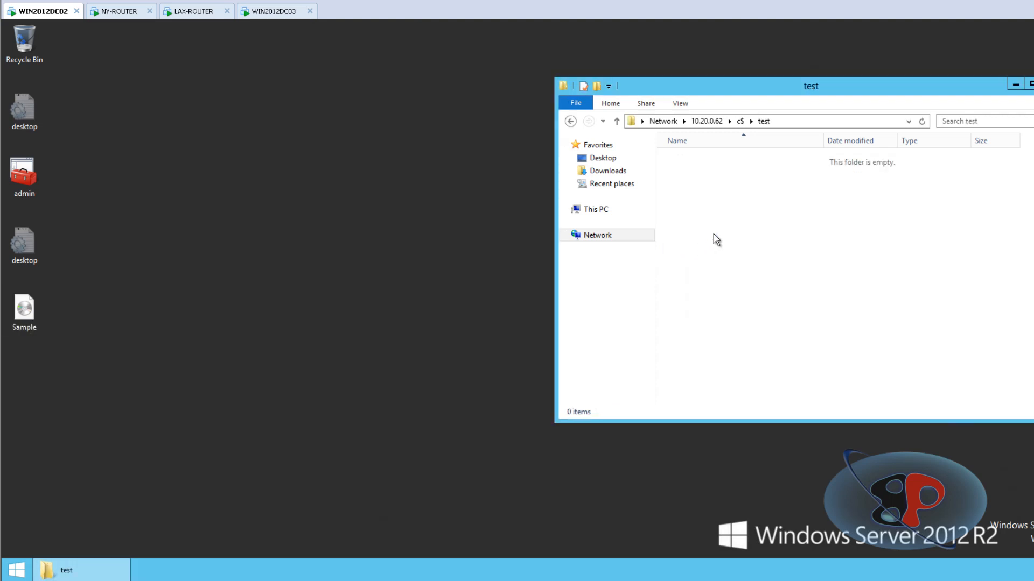
pyautogui.rightClick(715, 238)
pyautogui.click(740, 317)
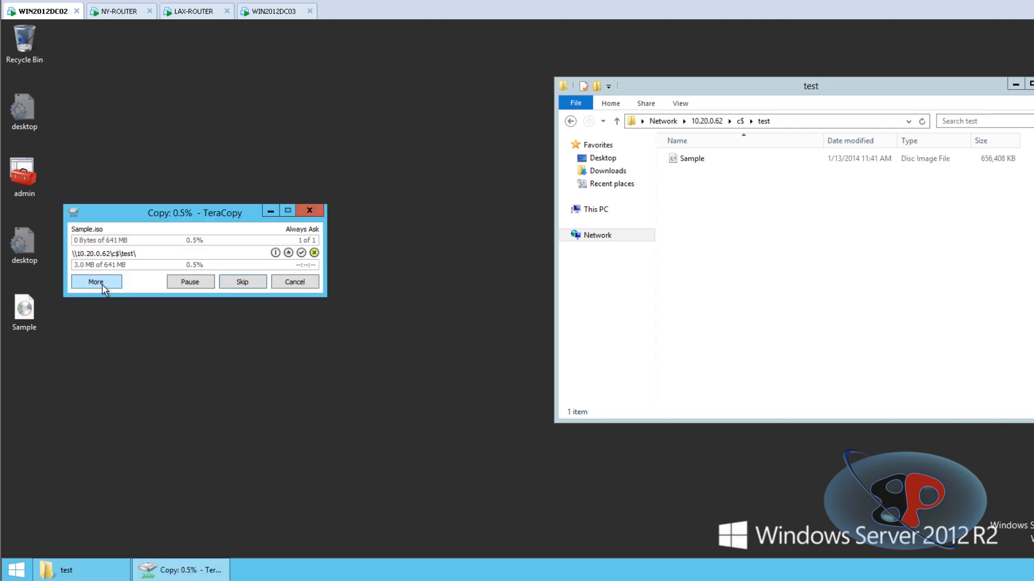
pyautogui.click(97, 282)
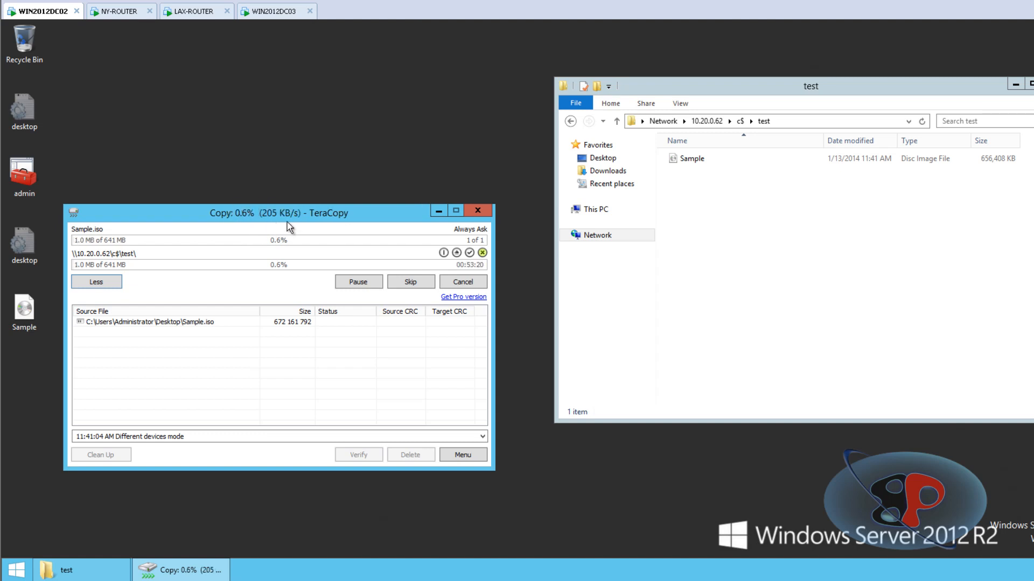
# Calculate 205 * 8 in Calculator to convert the copy speed from kilobytes to kilobits per second, and close Calculator.
pyautogui.click(419, 156)
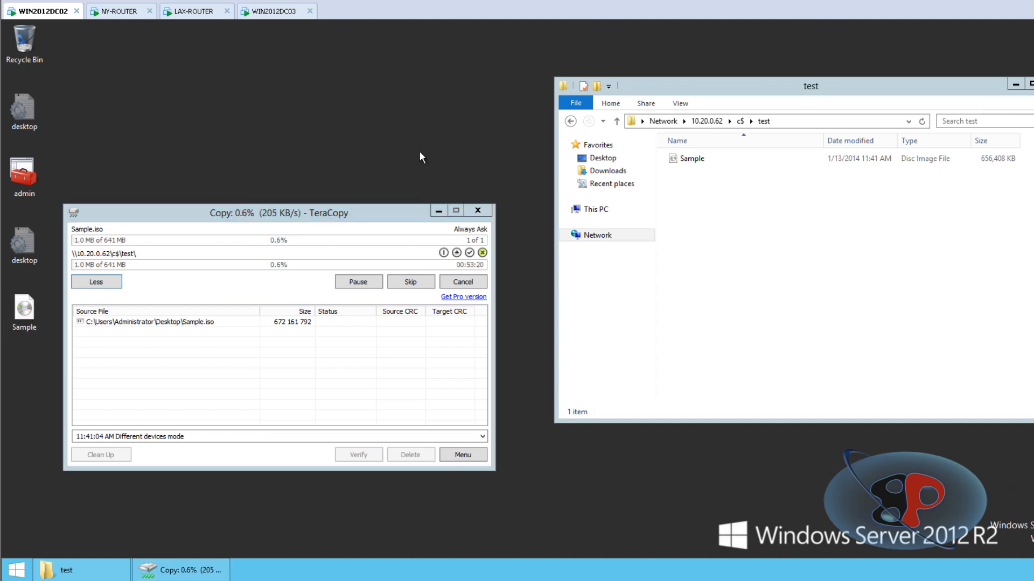
pyautogui.press('super+r')
pyautogui.write('calc')
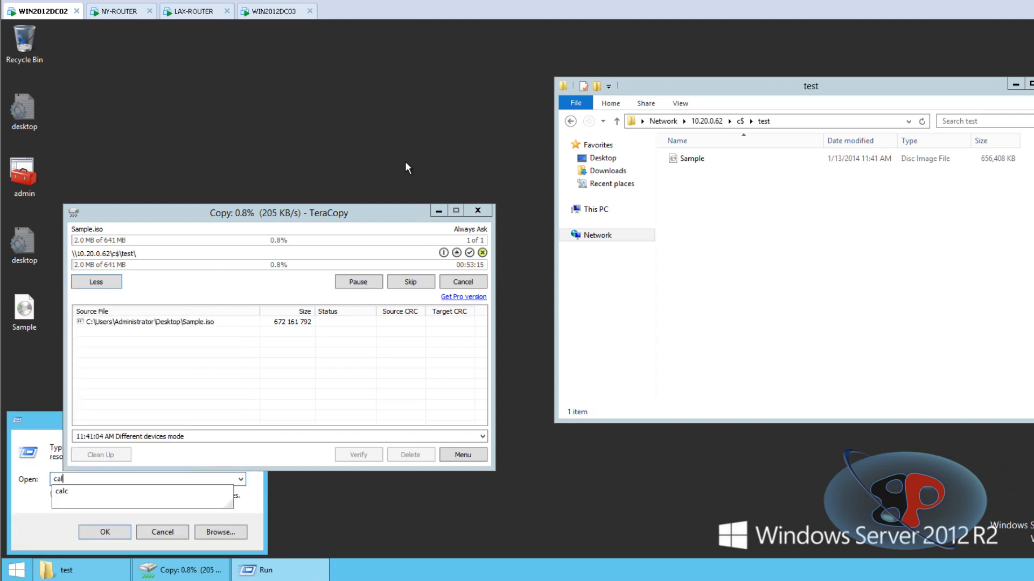
pyautogui.press('Return')
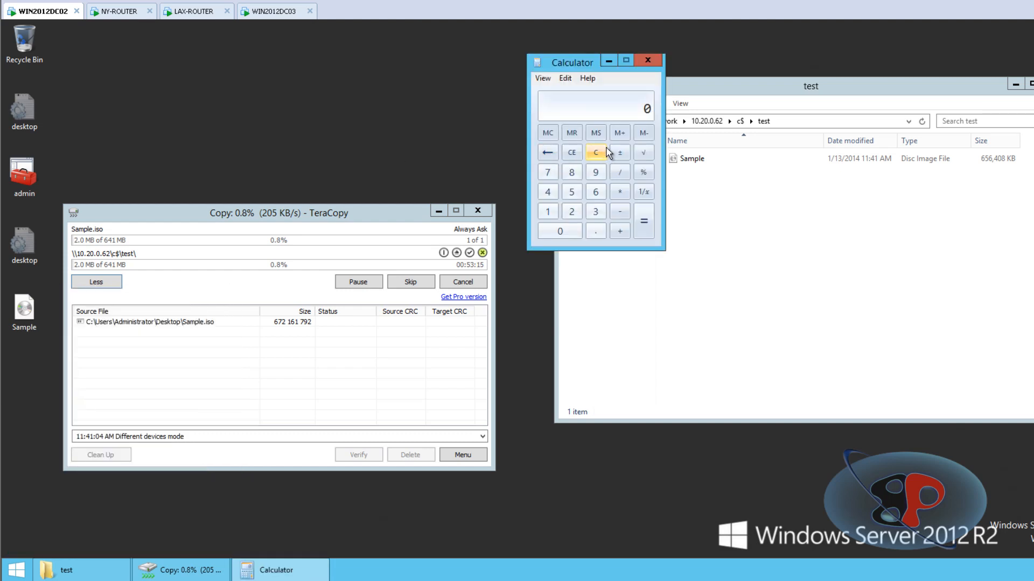
pyautogui.write('205 * 8')
pyautogui.press('Return')
pyautogui.click(648, 61)
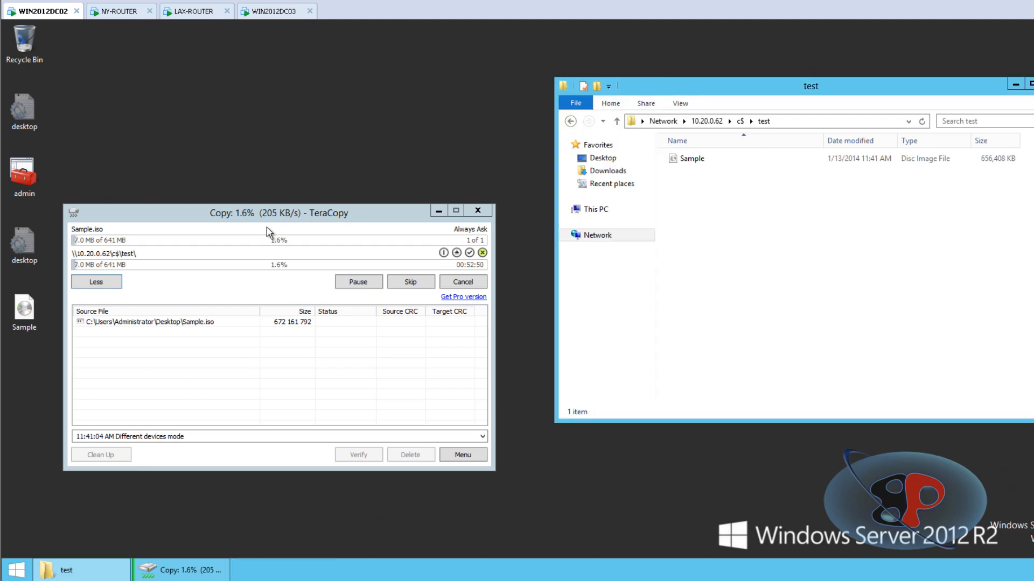